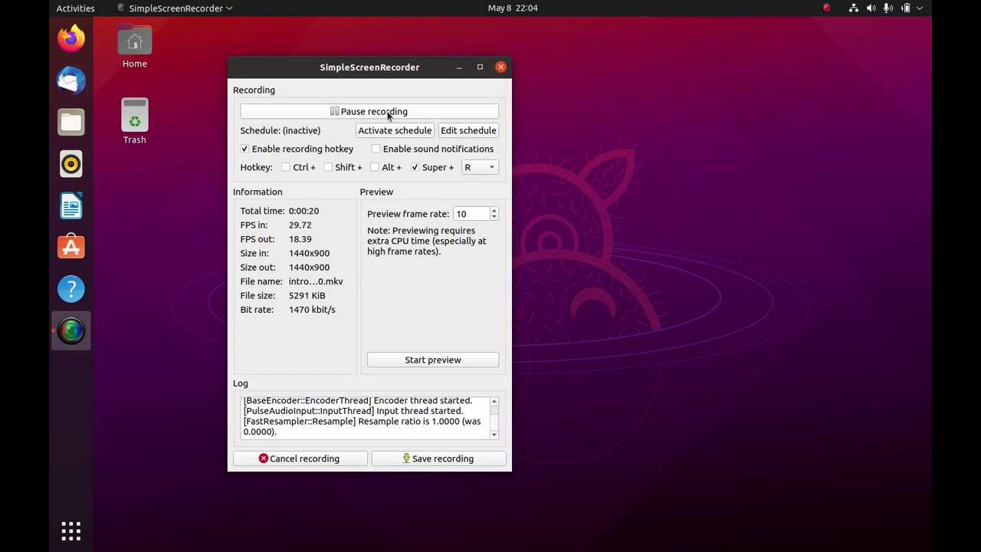
- Drag the running SimpleScreenRecorder window about 100 px to the right
drag(399, 74, 451, 83)
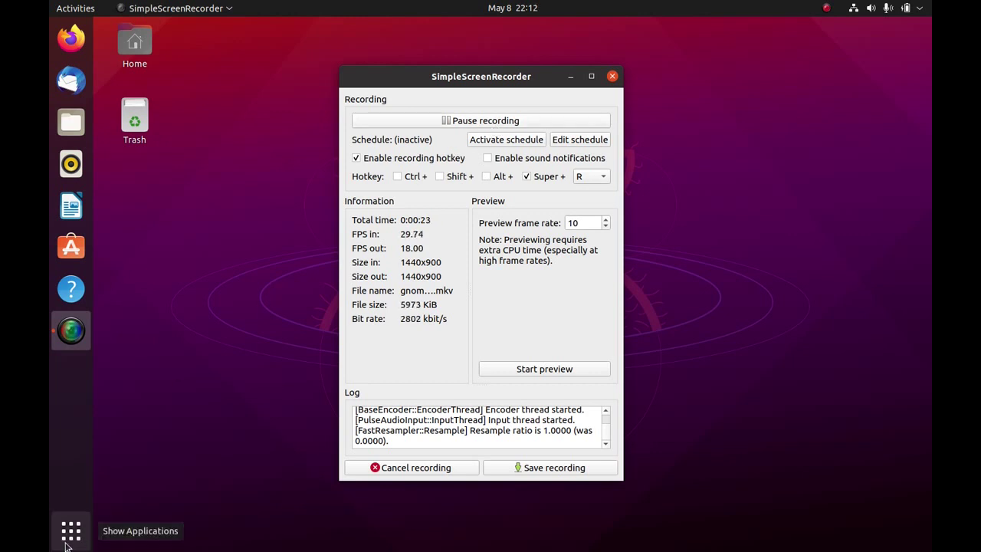
- Open Terminal from the application search for 'termi'
click(67, 541)
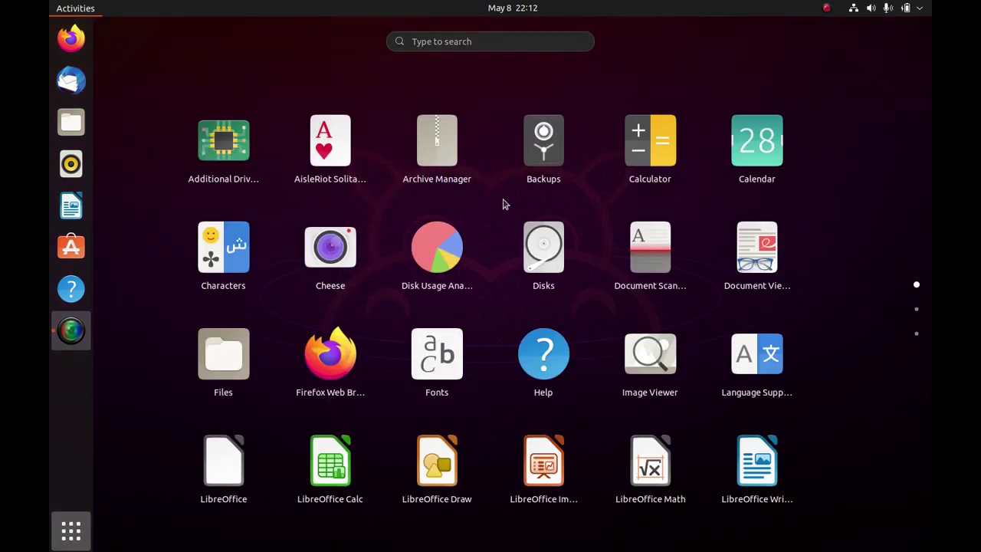
text(termi)
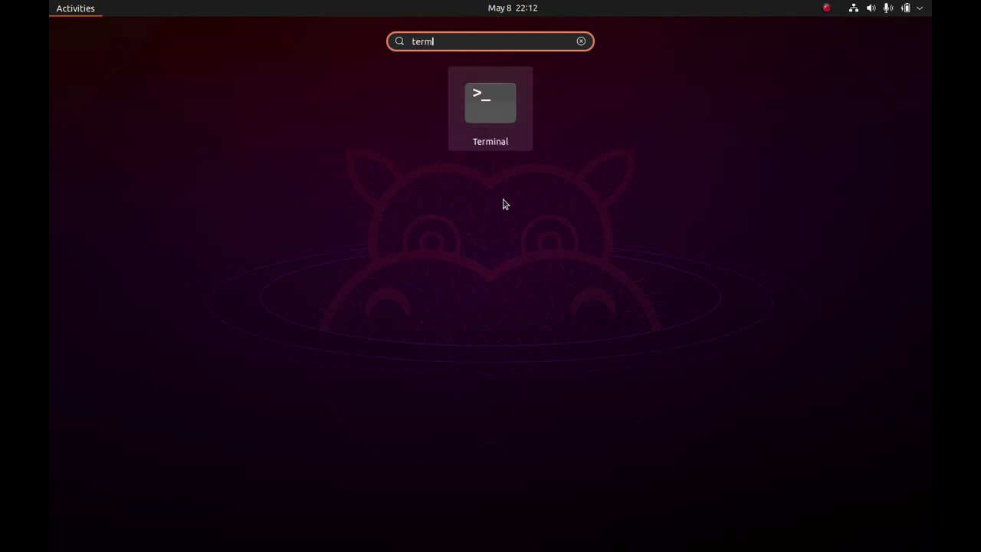
key(Escape)
key(Escape)
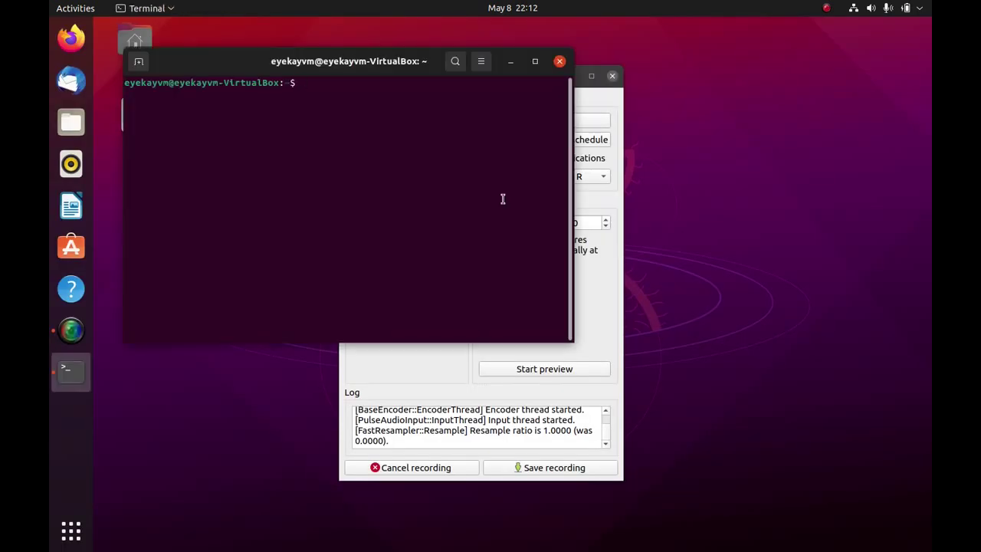
- Install gnome-tweaks with sudo apt, entering the password and accepting with y
text(sudo )
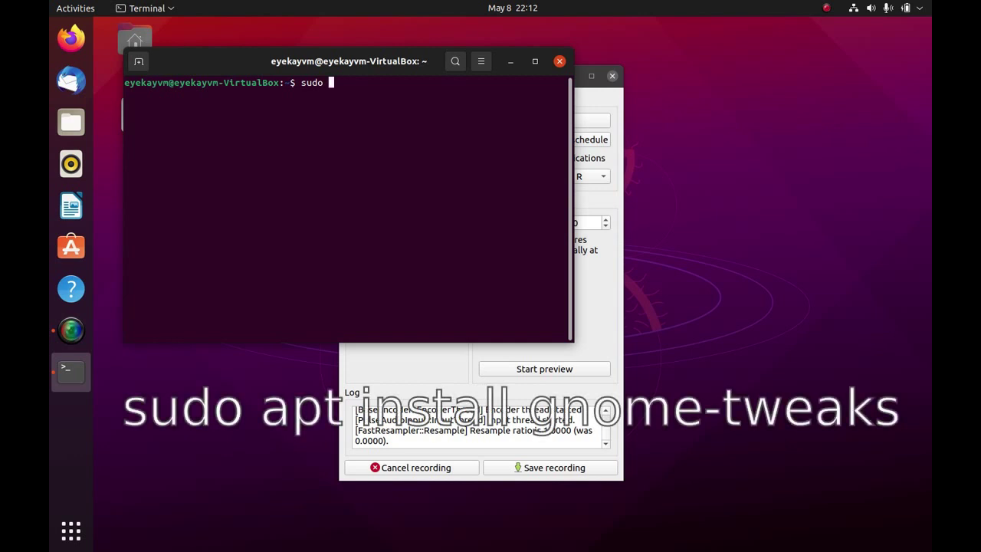
text(apt install gnom)
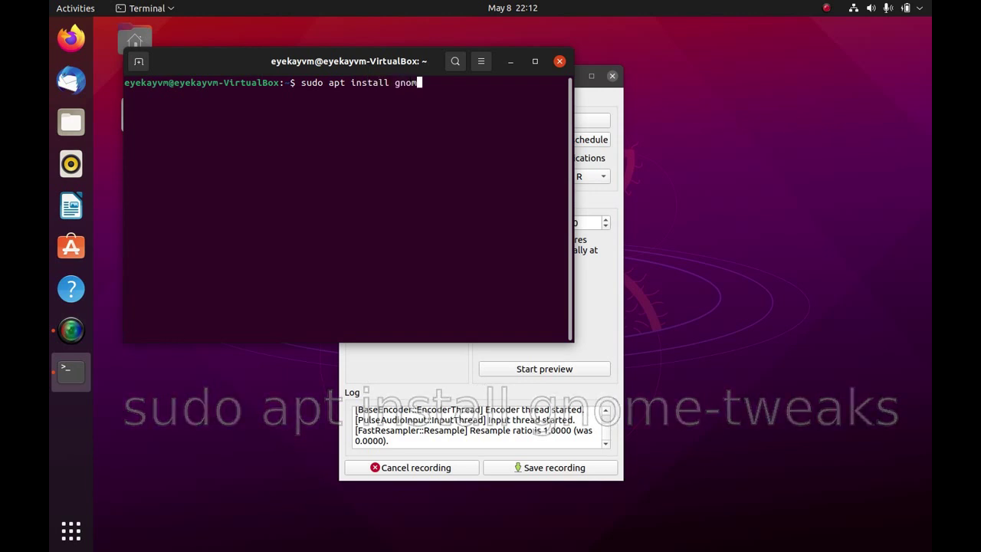
text(e-twe)
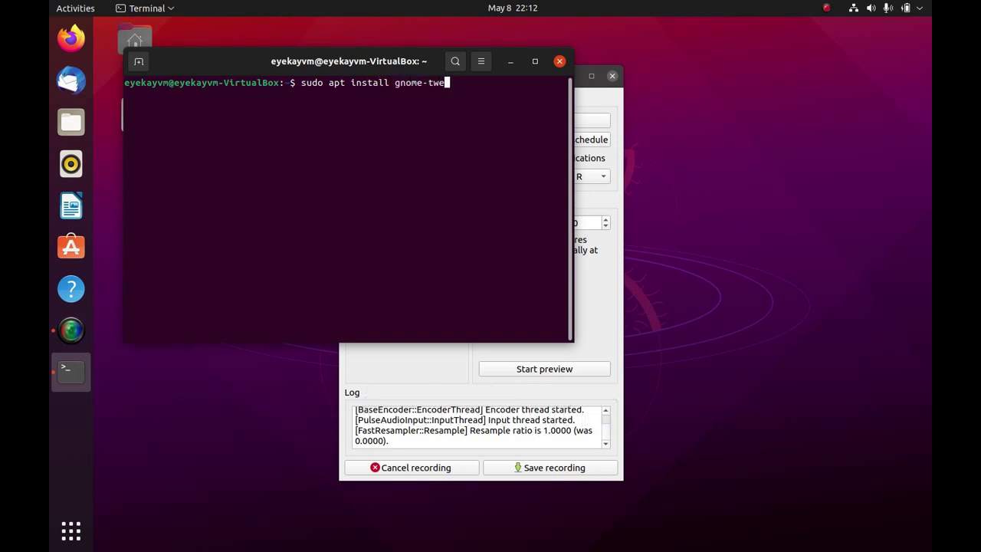
text(aks)
key(Return)
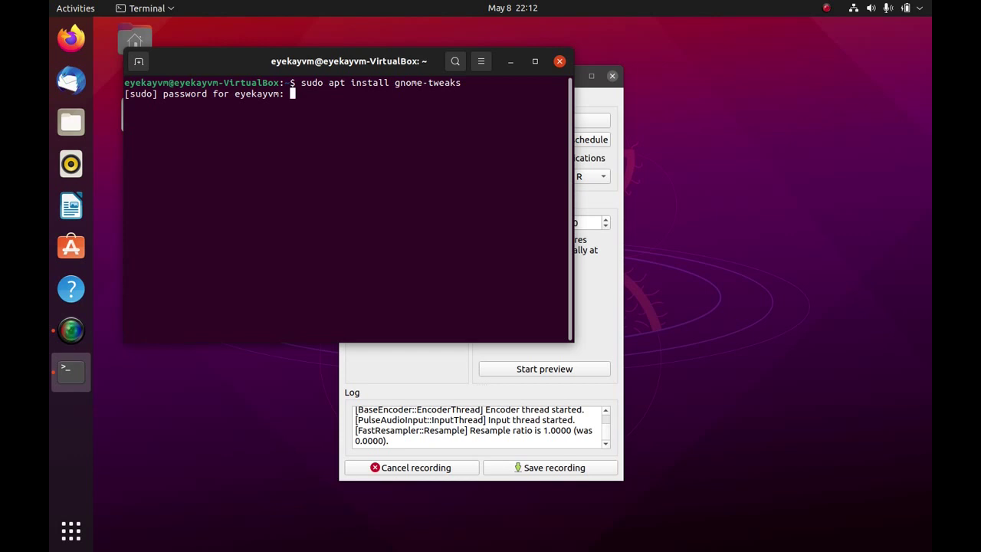
key(Return)
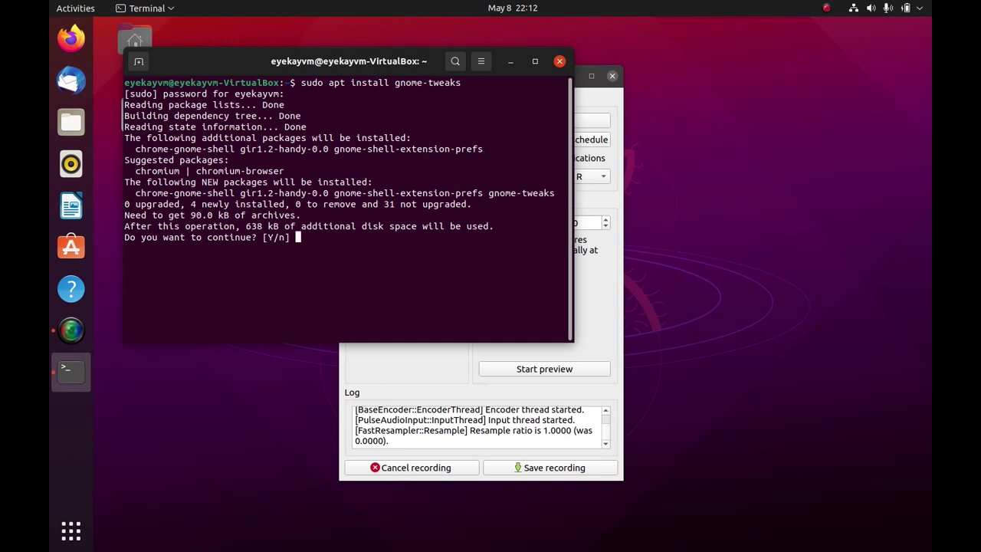
text(y)
key(Return)
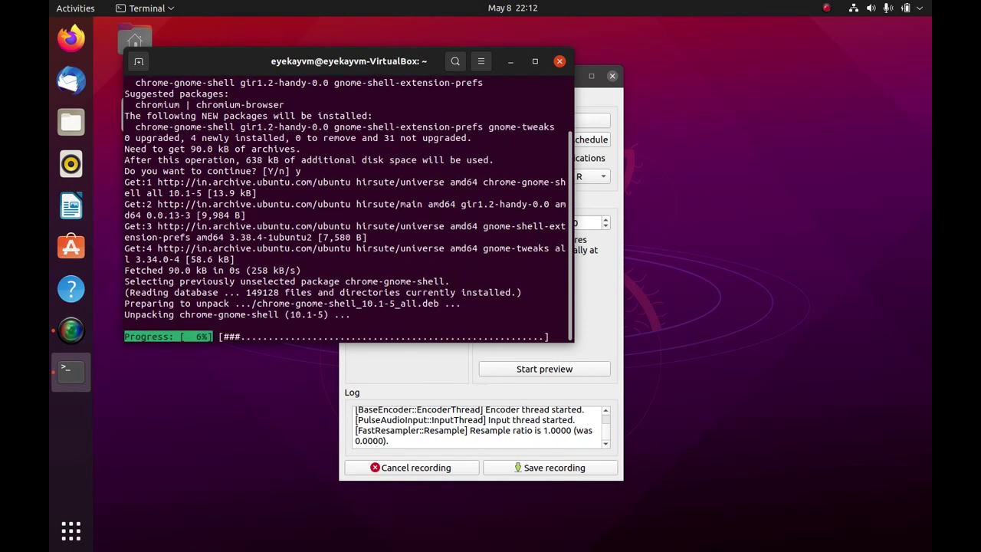
- Shift the recorder window right and minimize it, then briefly highlight chrome-gnome-shell in the output
click(429, 368)
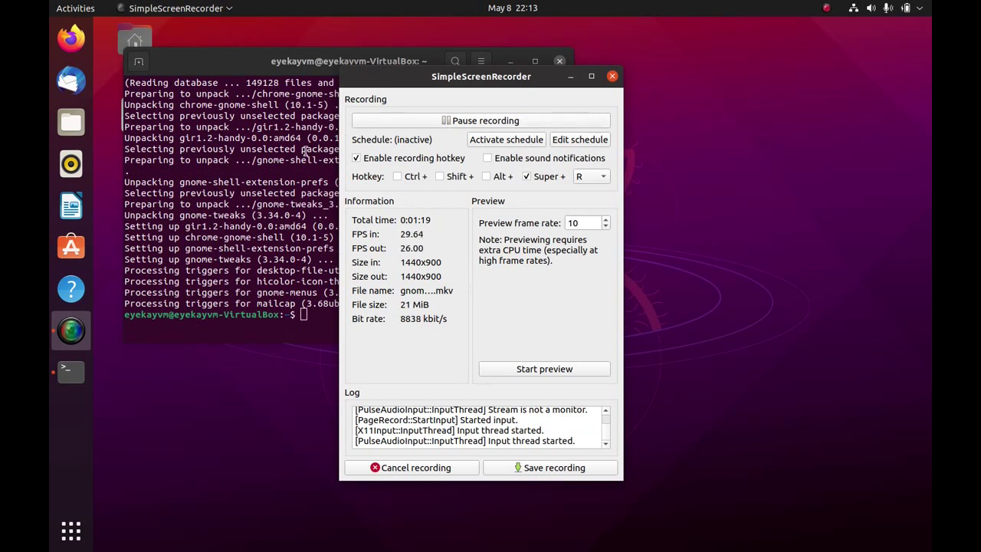
click(277, 160)
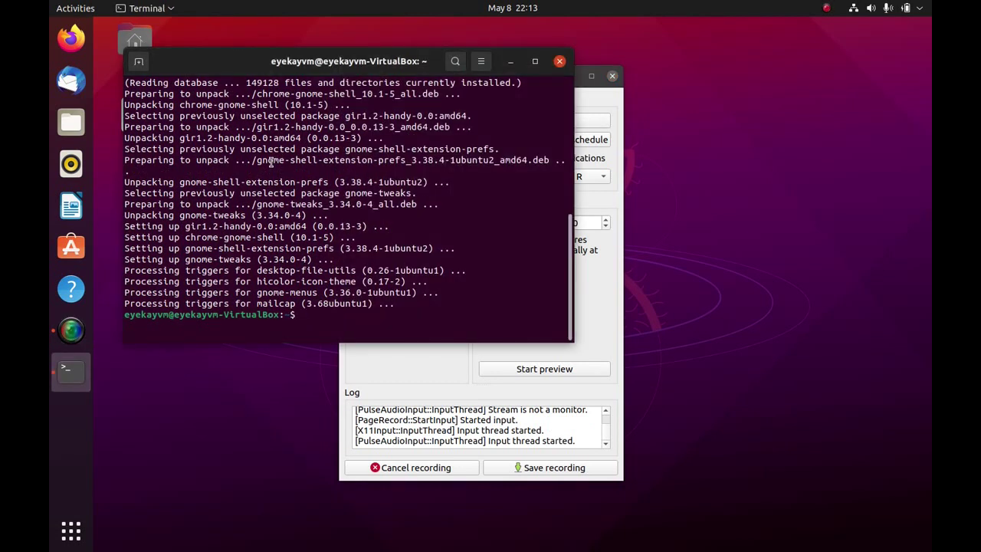
click(587, 94)
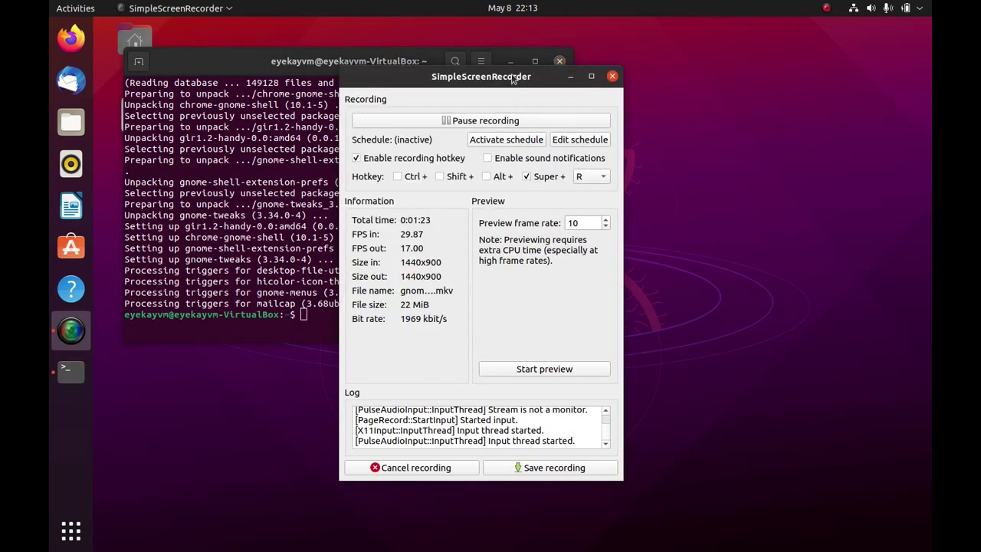
drag(513, 80, 601, 82)
click(657, 77)
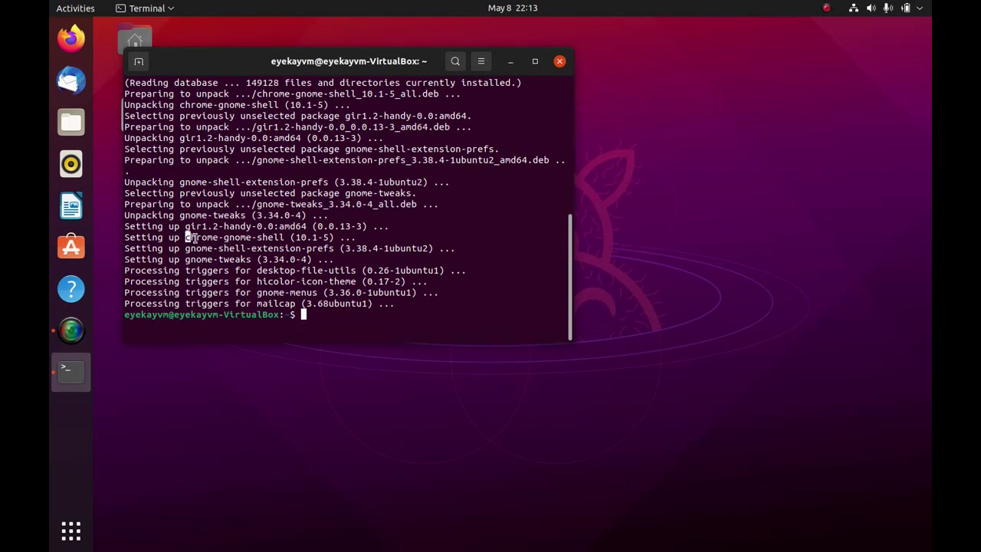
drag(187, 238, 285, 239)
click(405, 202)
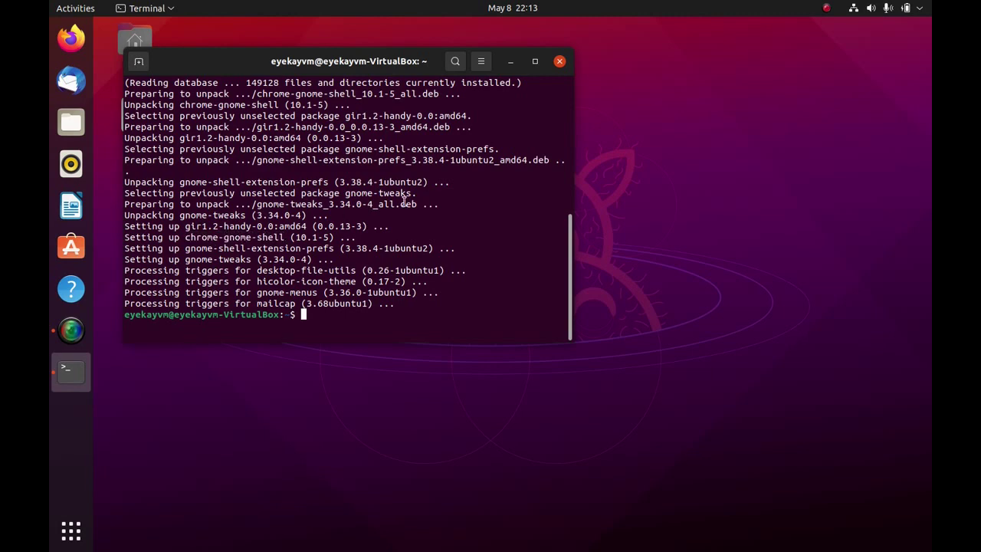
- Close the terminal and launch Tweaks from the Activities search
click(561, 61)
key(super)
text(gnom)
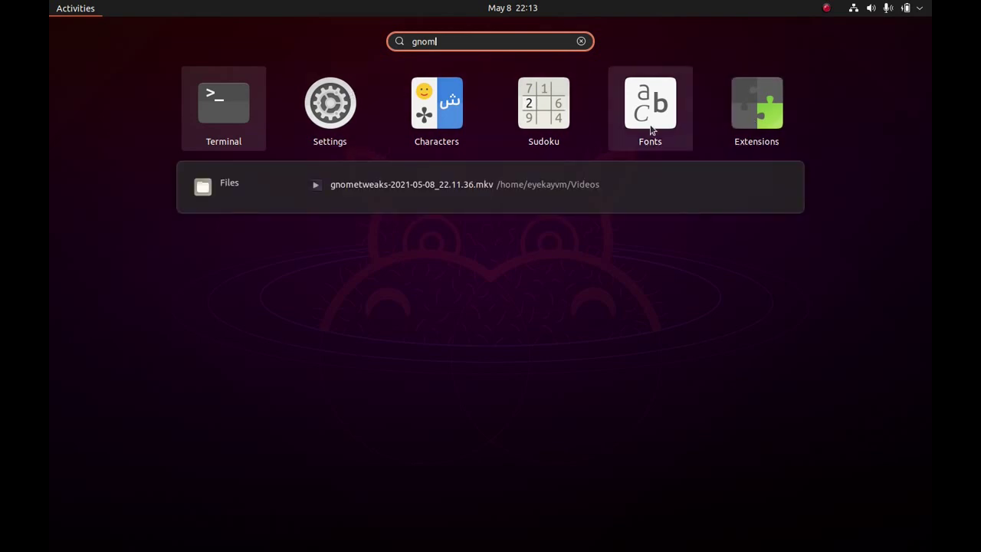
key(BackSpace)
key(BackSpace)
key(BackSpace)
key(BackSpace)
text(tweal)
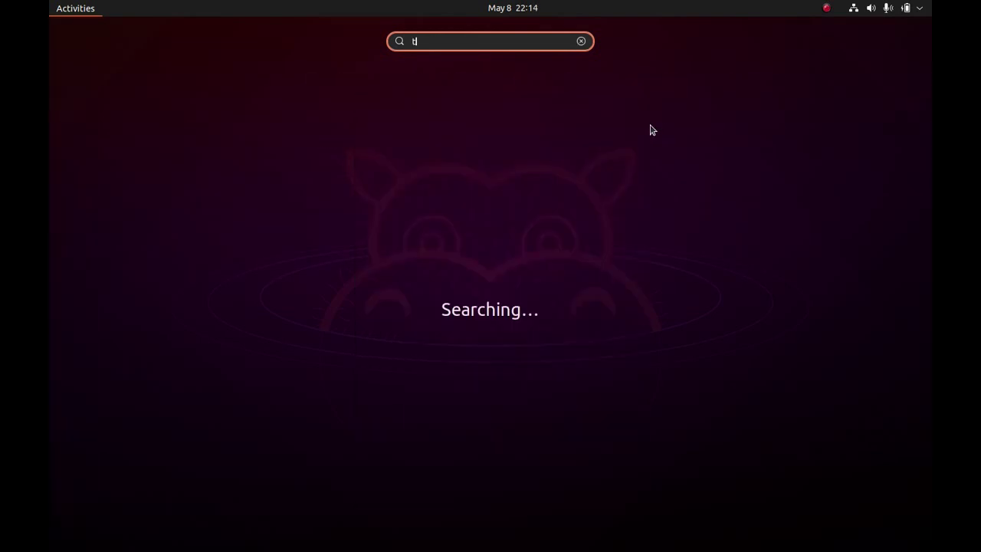
click(489, 115)
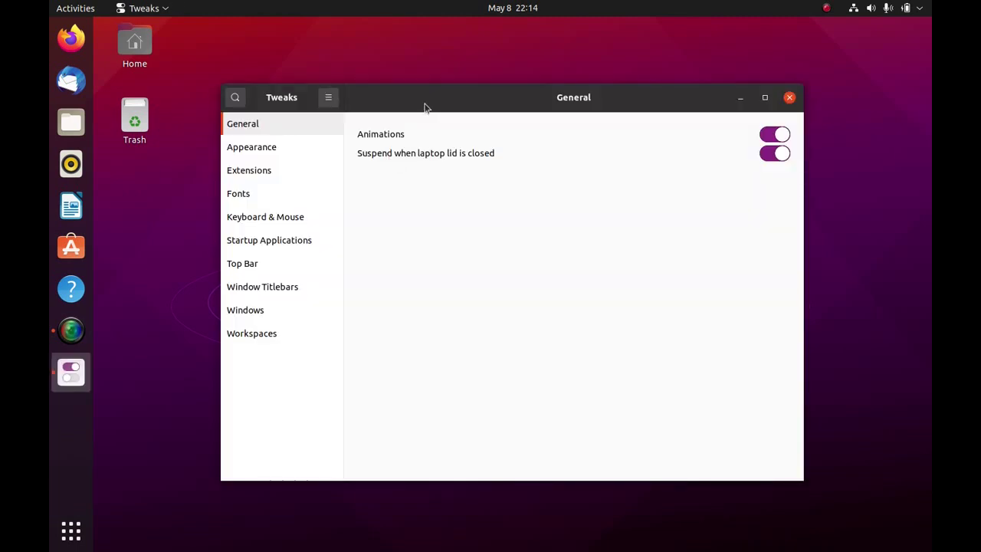
- In Tweaks' Top Bar page, turn on the Activities Overview Hot Corner
drag(427, 108, 387, 71)
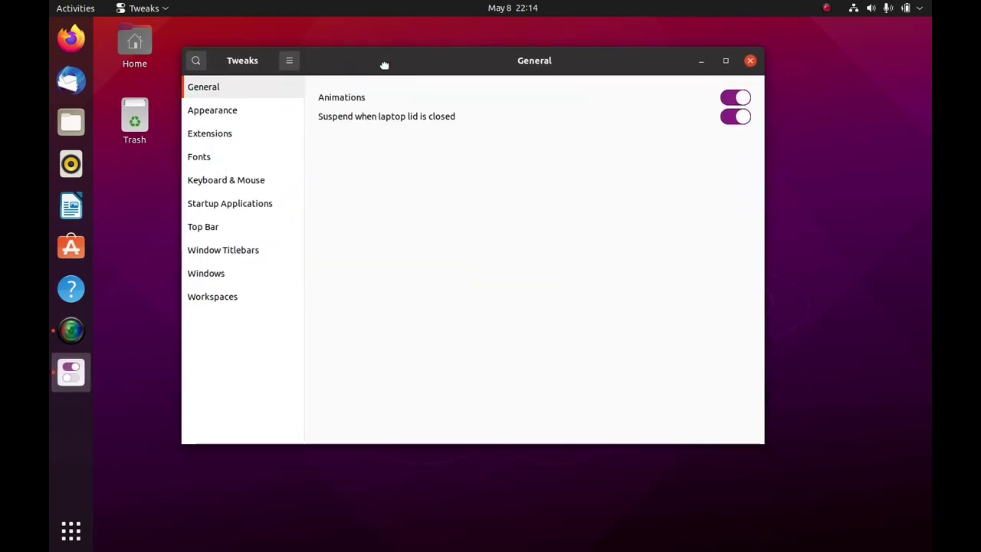
click(243, 110)
click(229, 87)
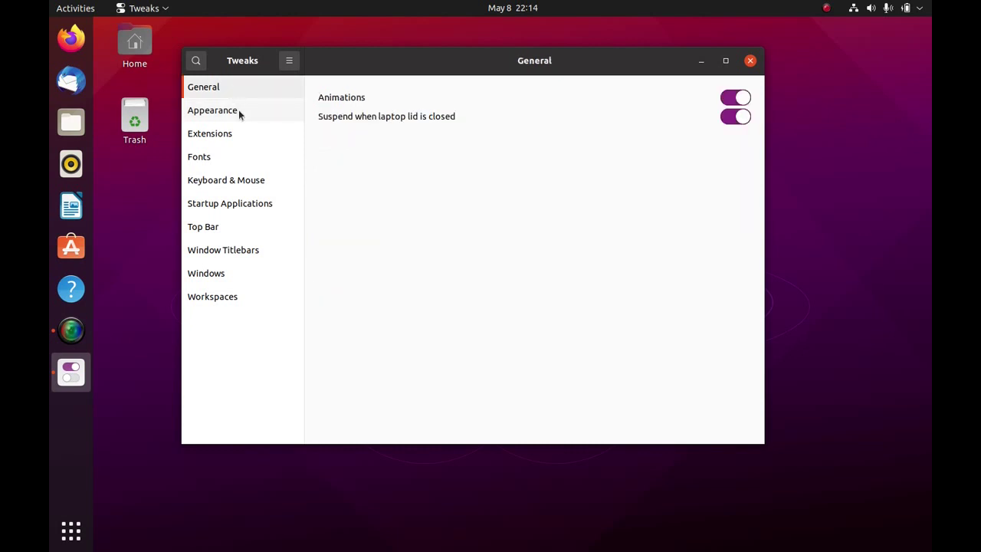
click(236, 140)
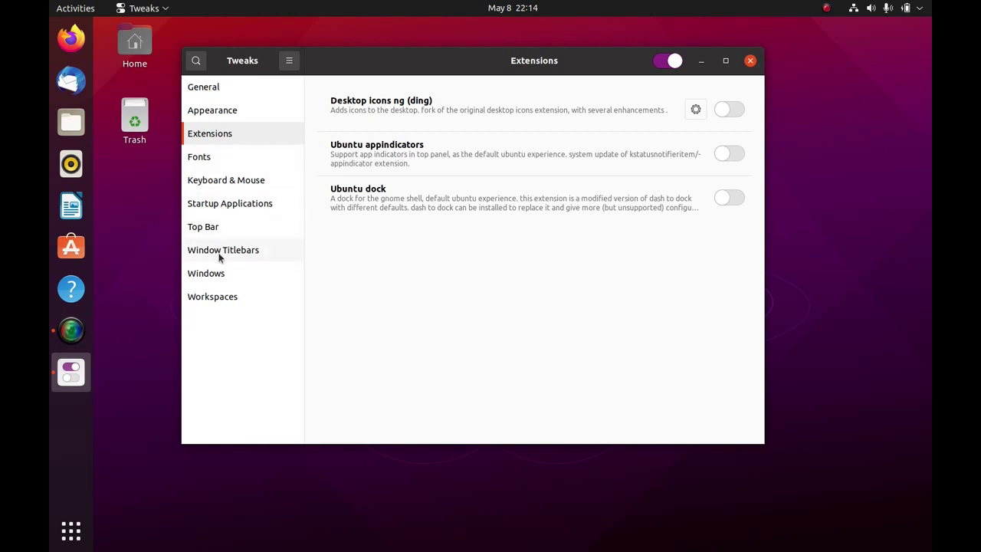
click(203, 231)
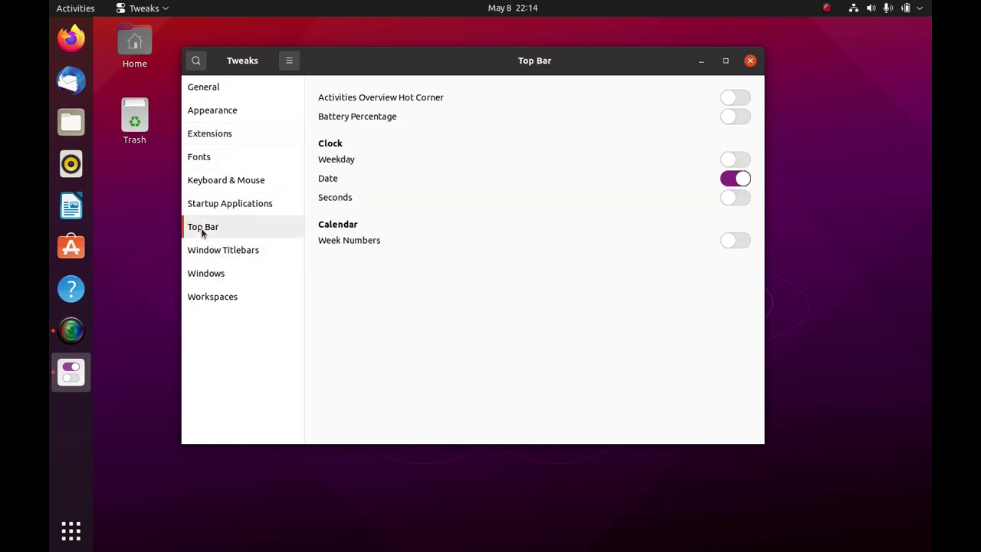
click(729, 98)
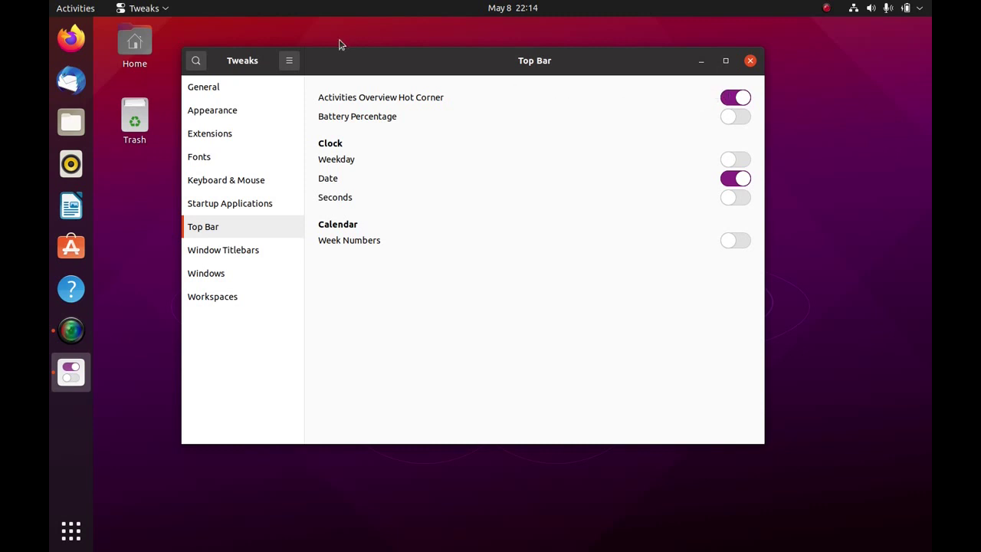
- Test the hot corner, then minimize and restore the recorder window over Tweaks
mouse_move(50, 4)
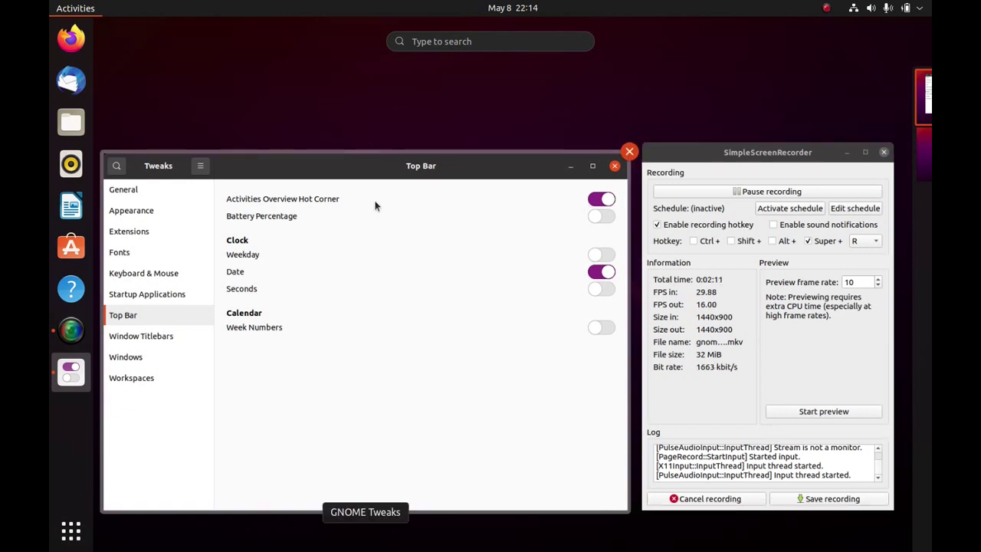
click(451, 249)
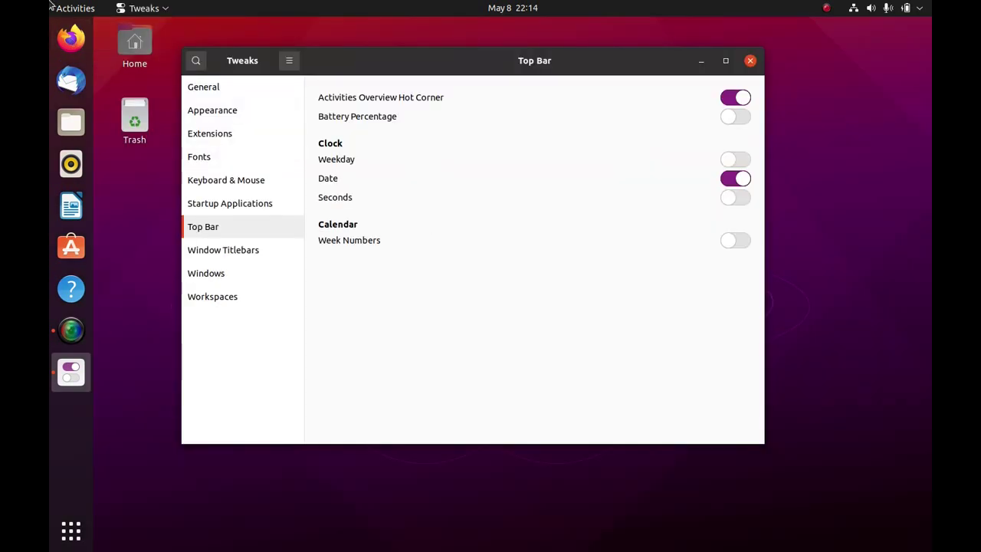
mouse_move(50, 5)
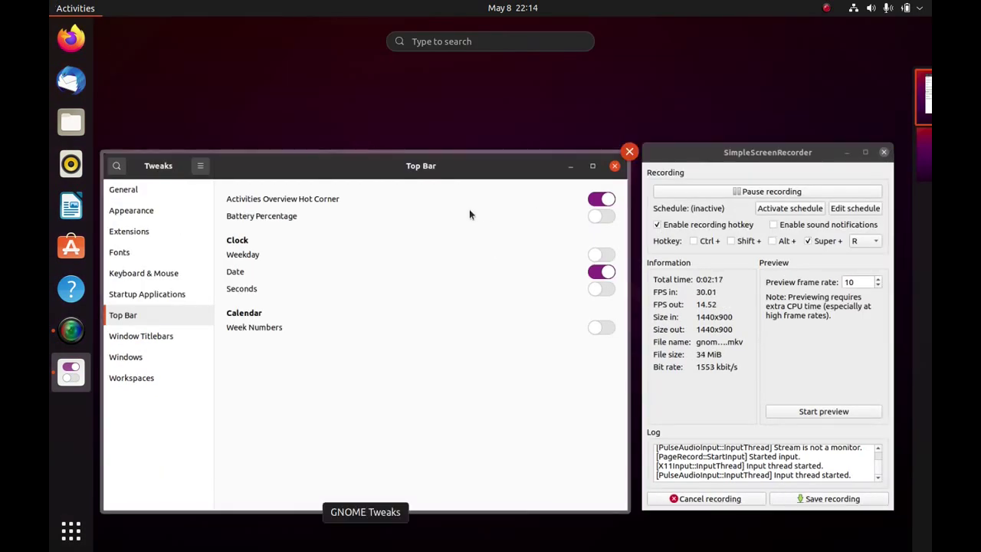
click(767, 307)
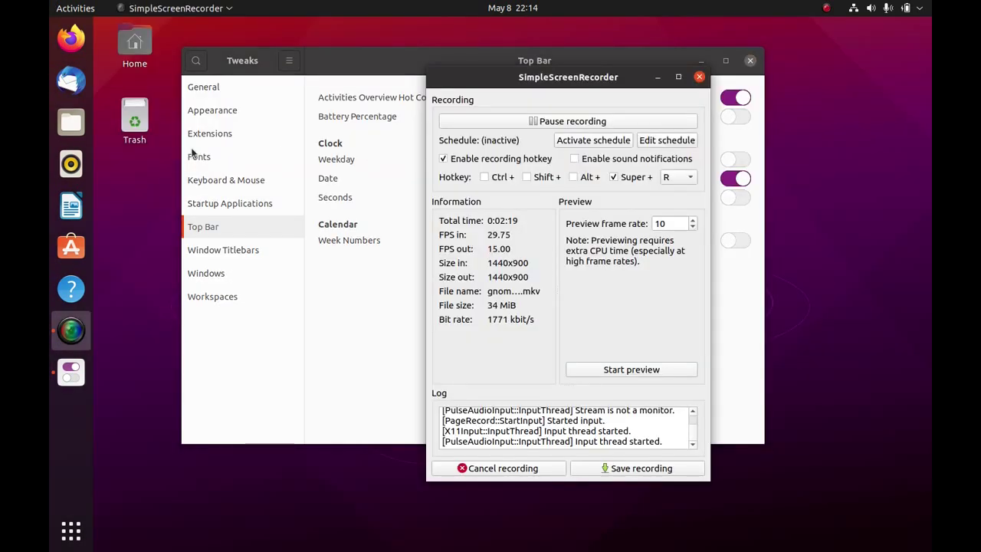
click(660, 79)
mouse_move(50, 5)
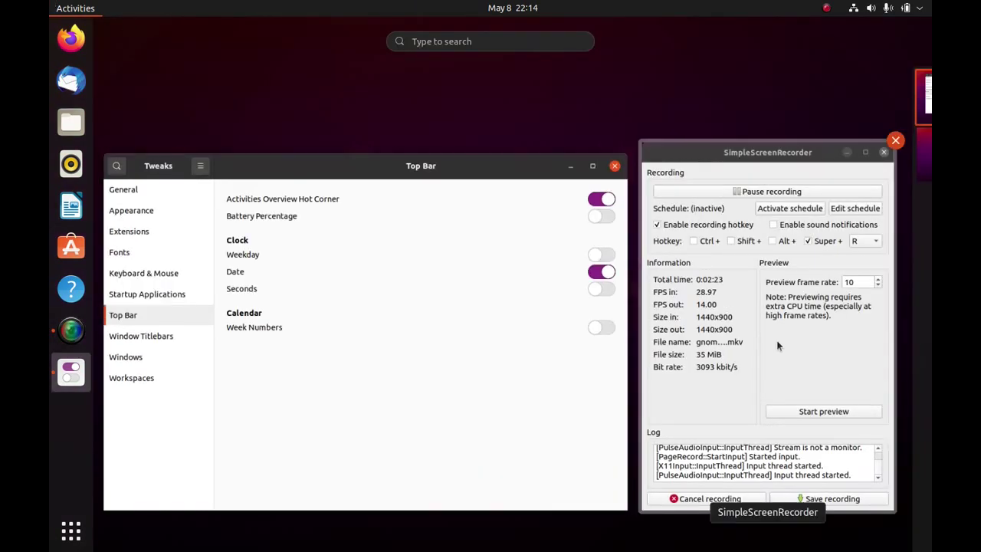
click(779, 340)
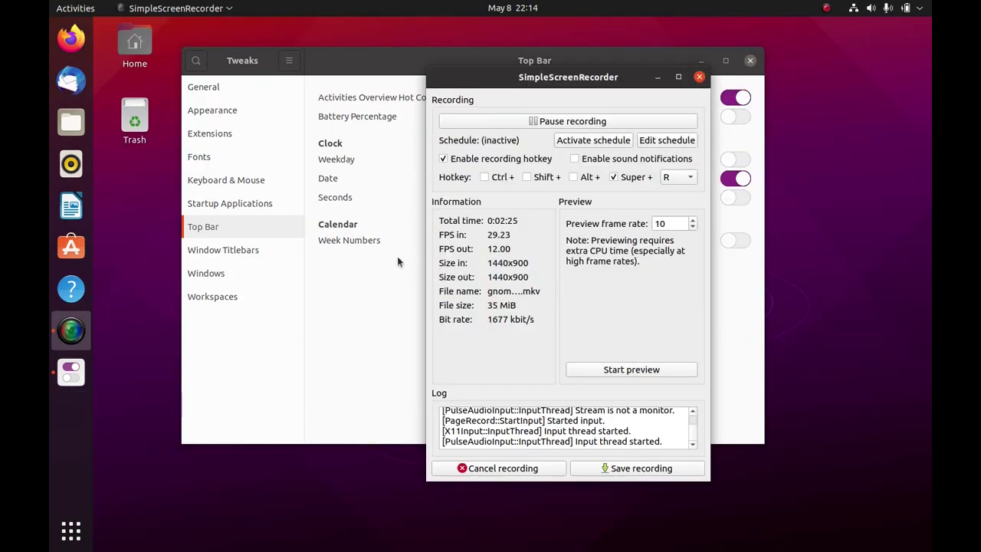
click(395, 284)
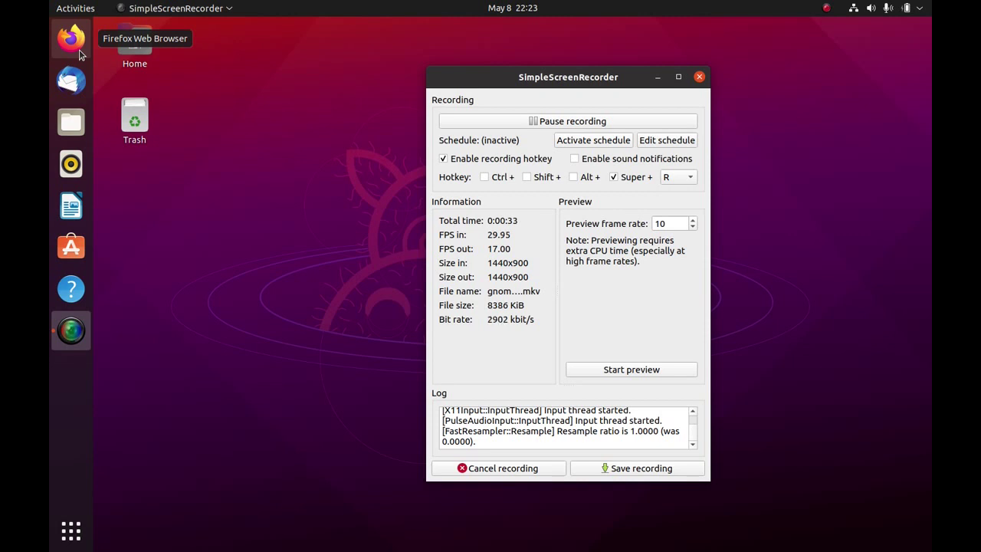
- Launch Firefox and add the GNOME Shell integration add-on from extensions.gnome.org
click(79, 51)
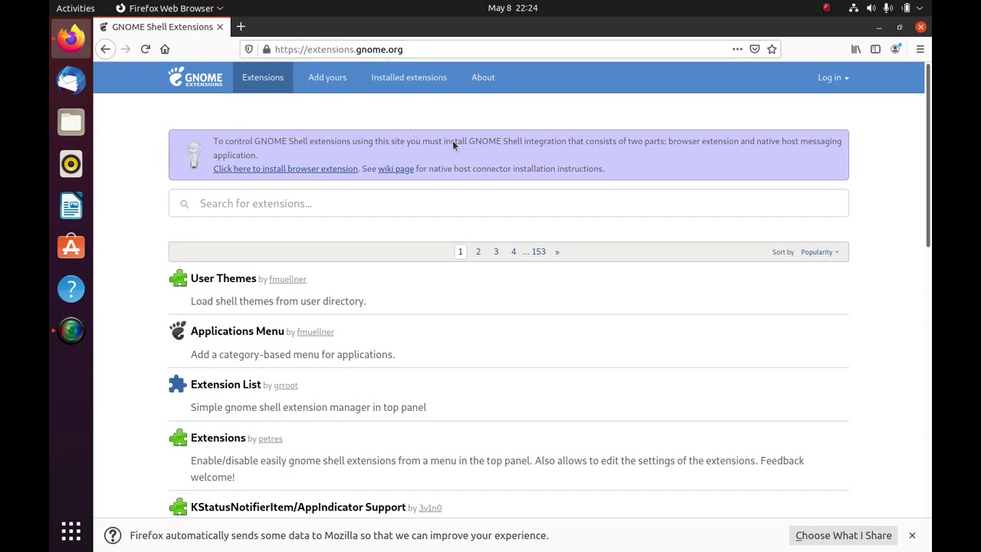
click(333, 168)
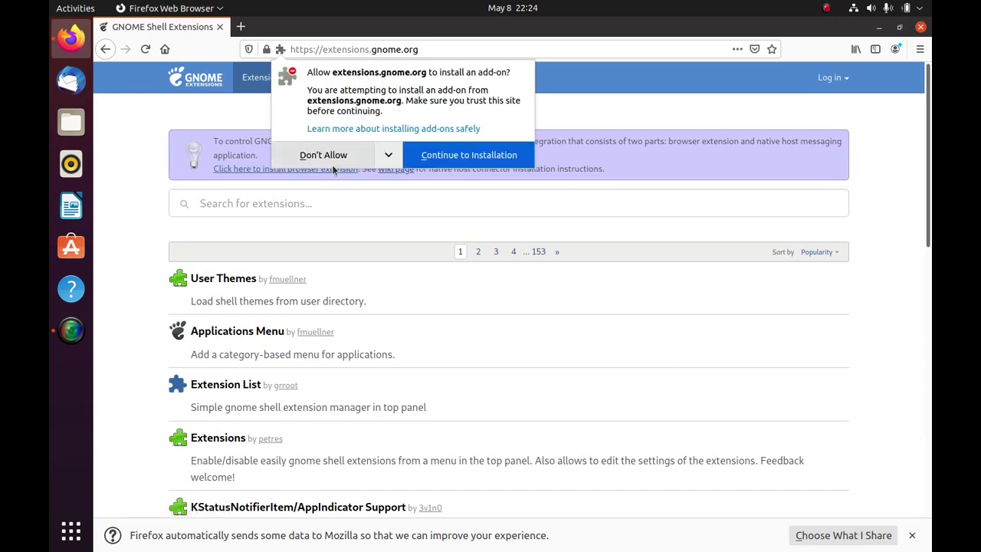
click(446, 161)
click(449, 178)
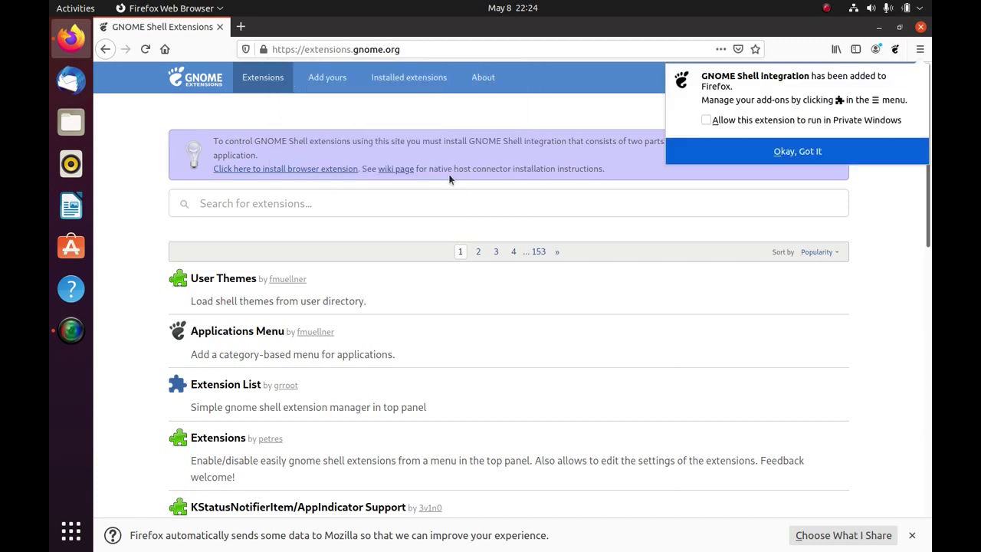
click(731, 157)
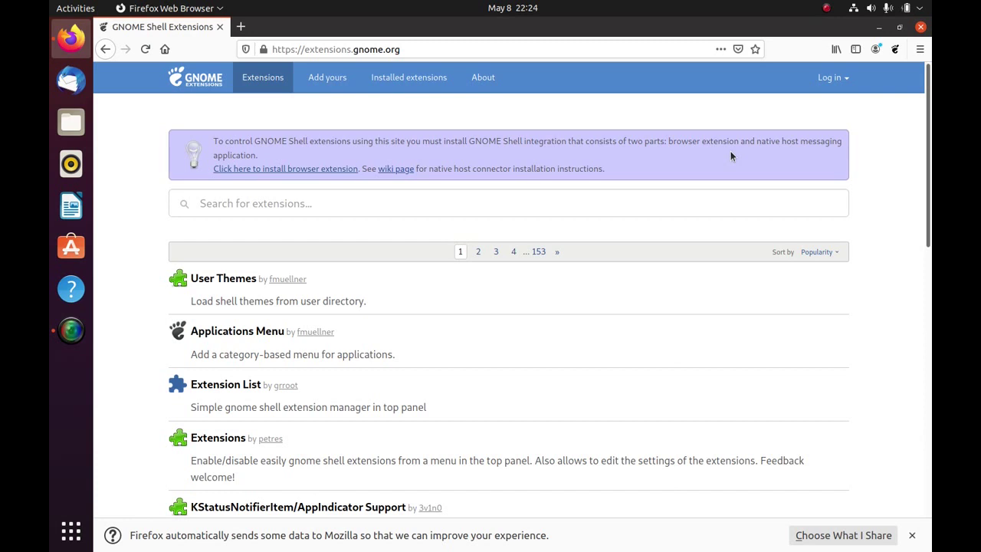
- Reload the page and open the Installed extensions list showing Desktop Icons NG enabled
click(145, 49)
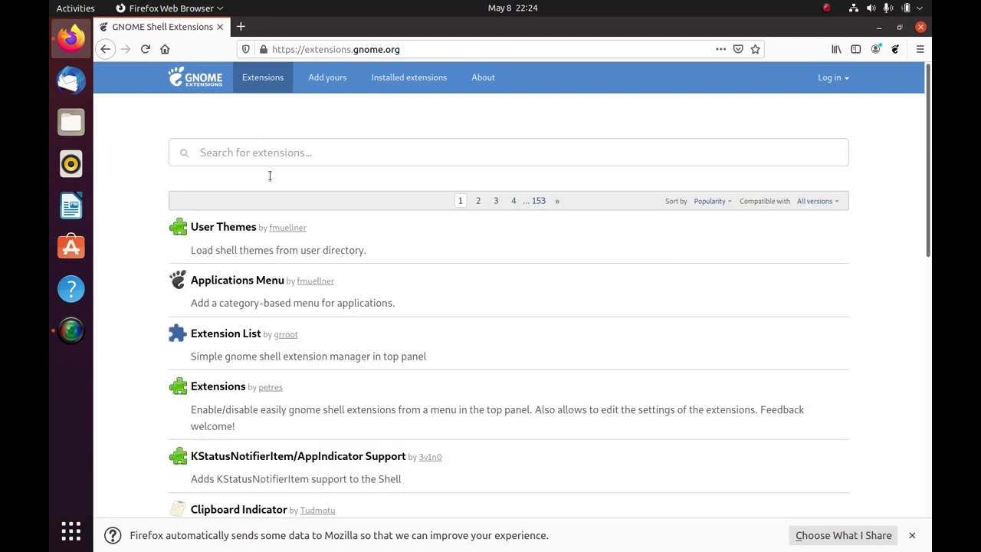
scroll(281, 229, down, 5)
scroll(281, 228, up, 5)
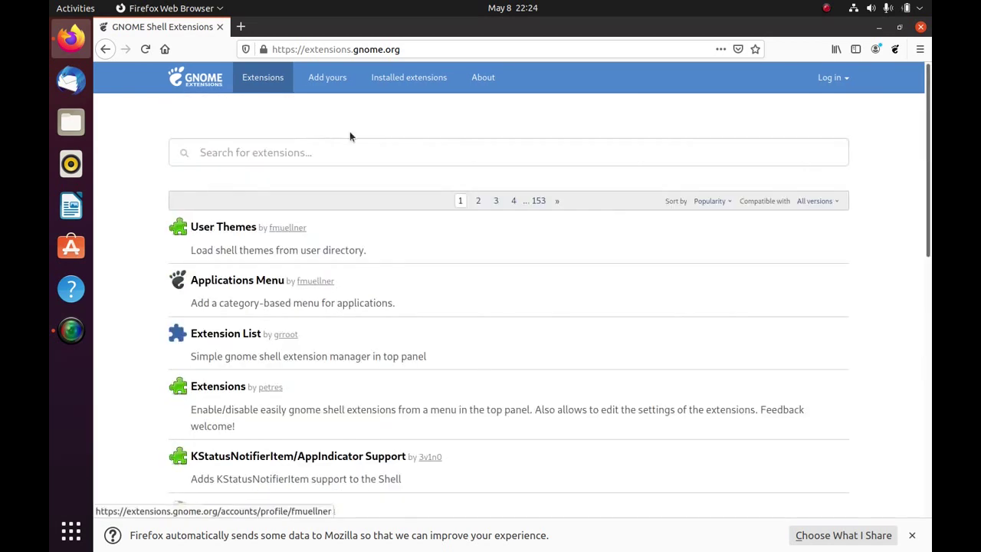
click(409, 89)
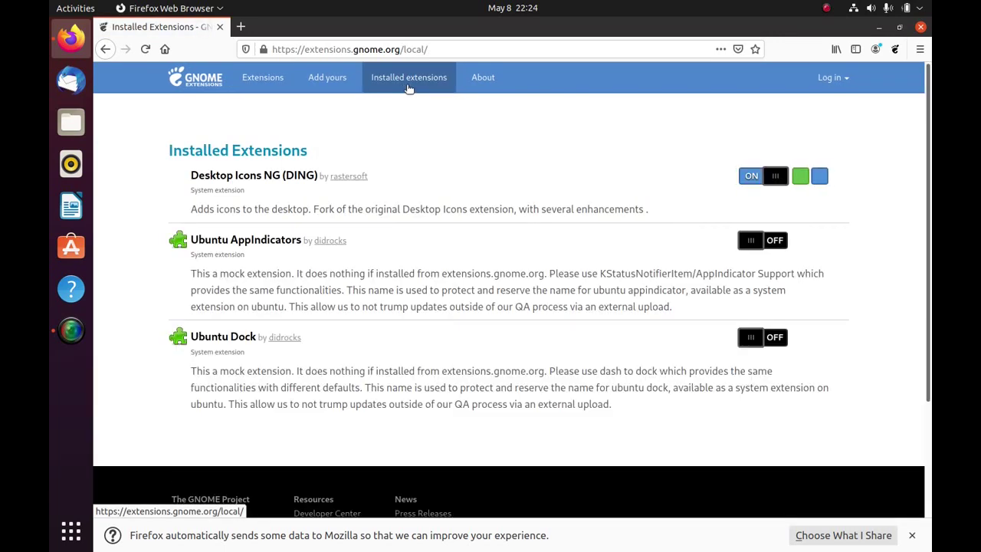
scroll(747, 230, down, 1)
scroll(745, 228, up, 1)
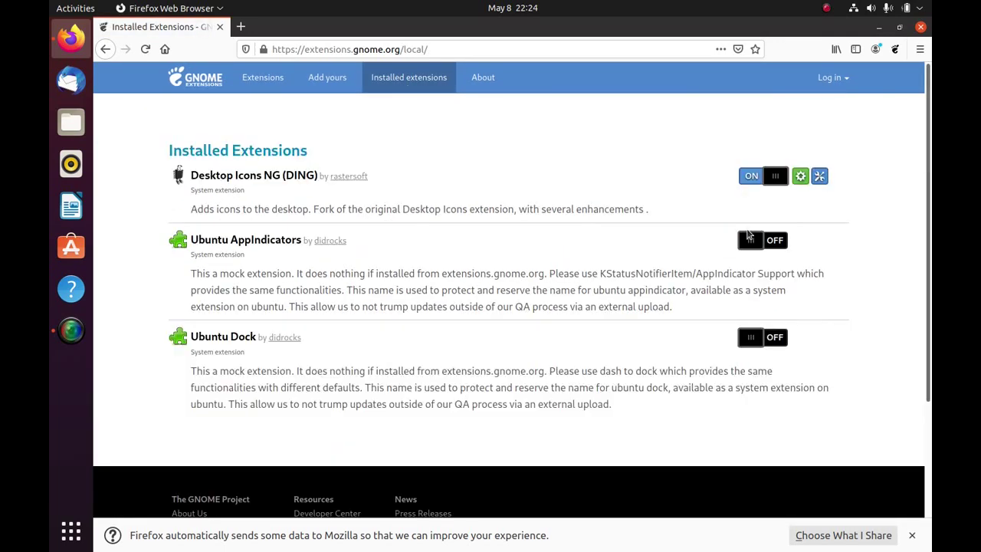
- Open the Extensions app via 'ext', review its toggles, close it, and return to the site listing
key(super)
text(ext)
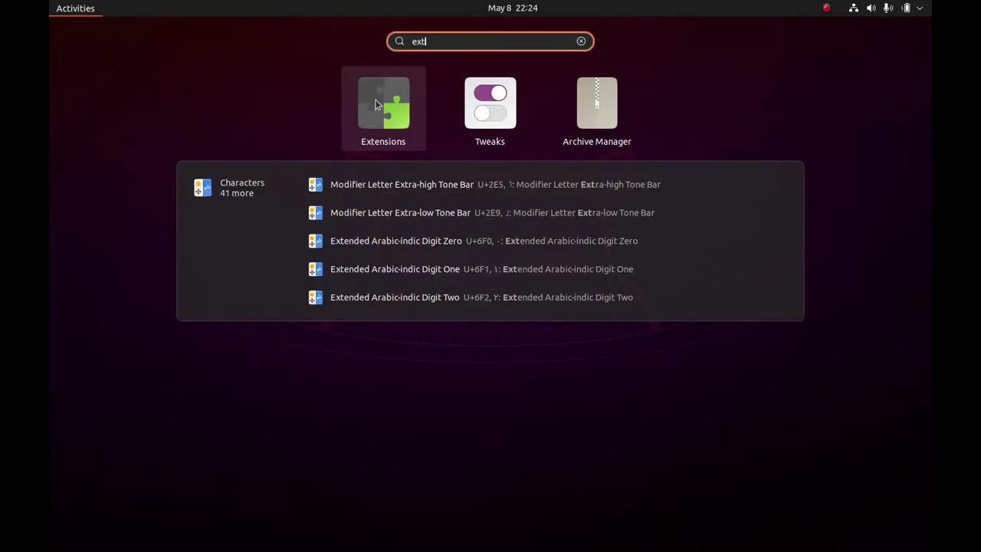
click(385, 122)
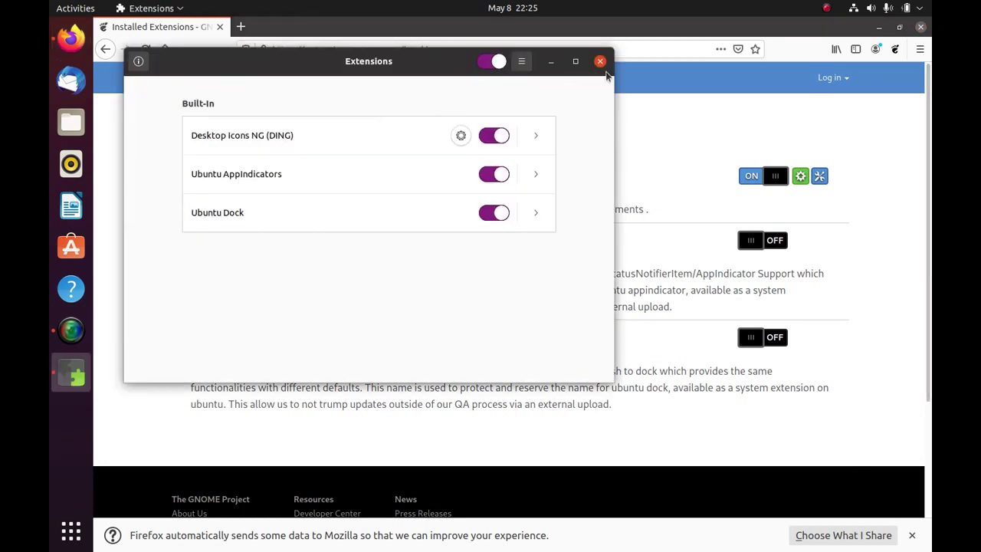
click(600, 62)
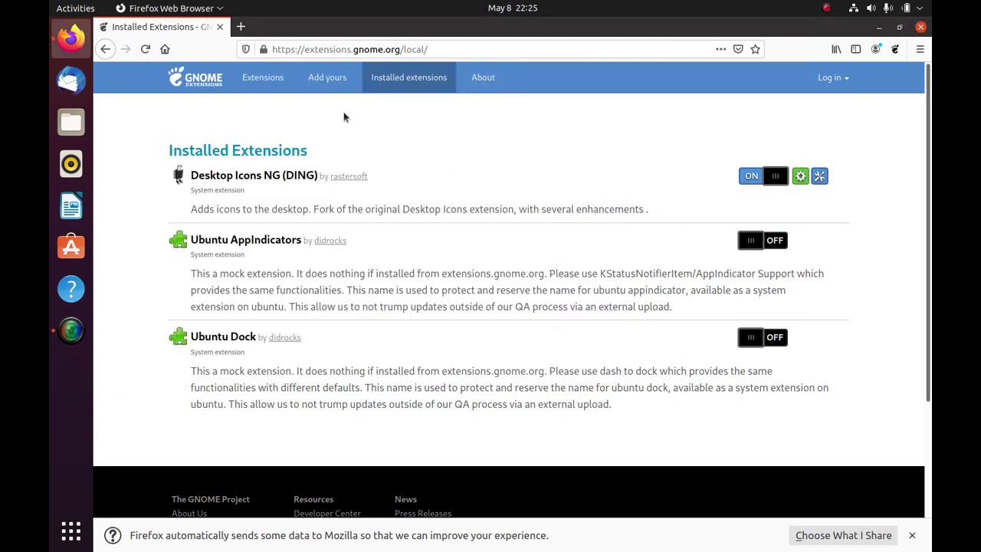
click(267, 79)
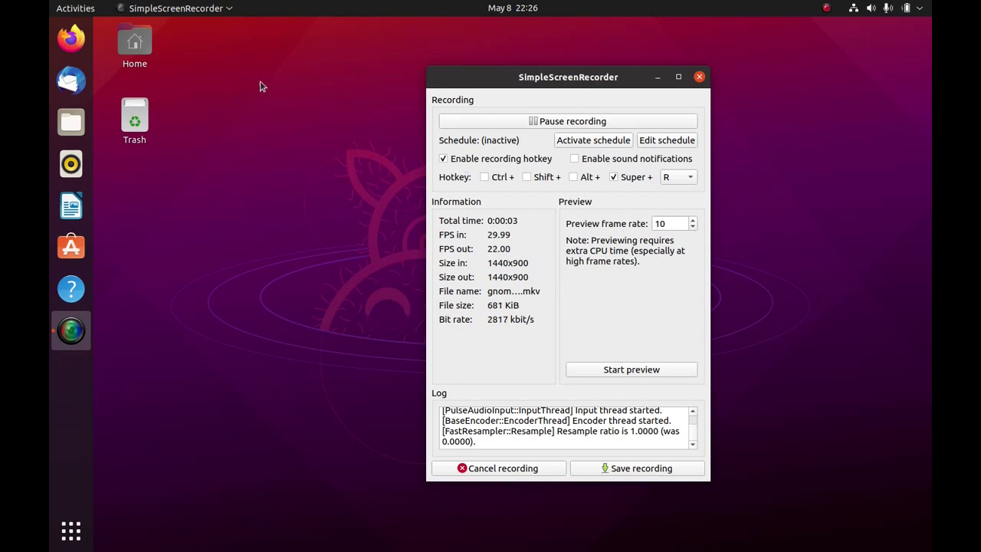
click(65, 533)
text(gilmp)
key(BackSpace)
key(BackSpace)
key(BackSpace)
key(BackSpace)
text(kolo)
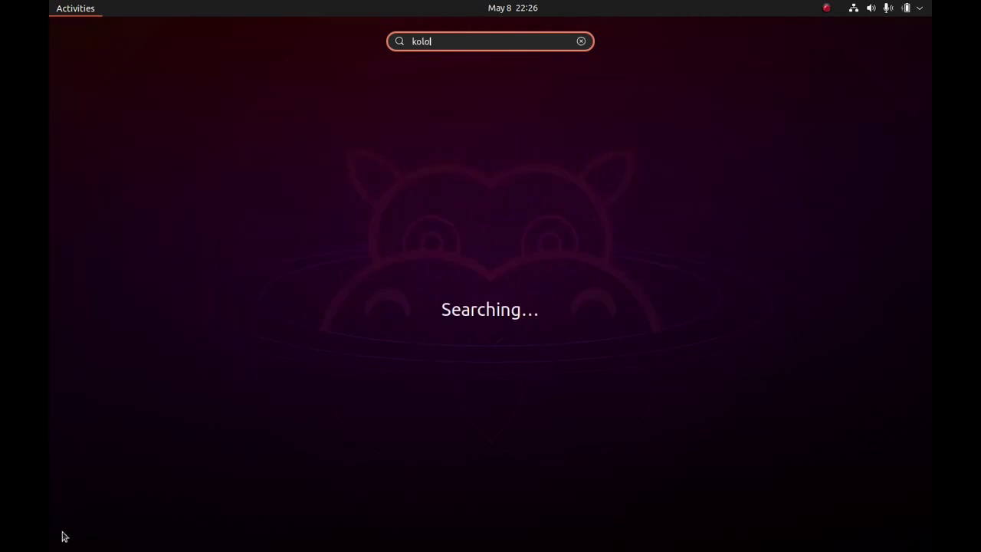
key(BackSpace)
key(BackSpace)
key(BackSpace)
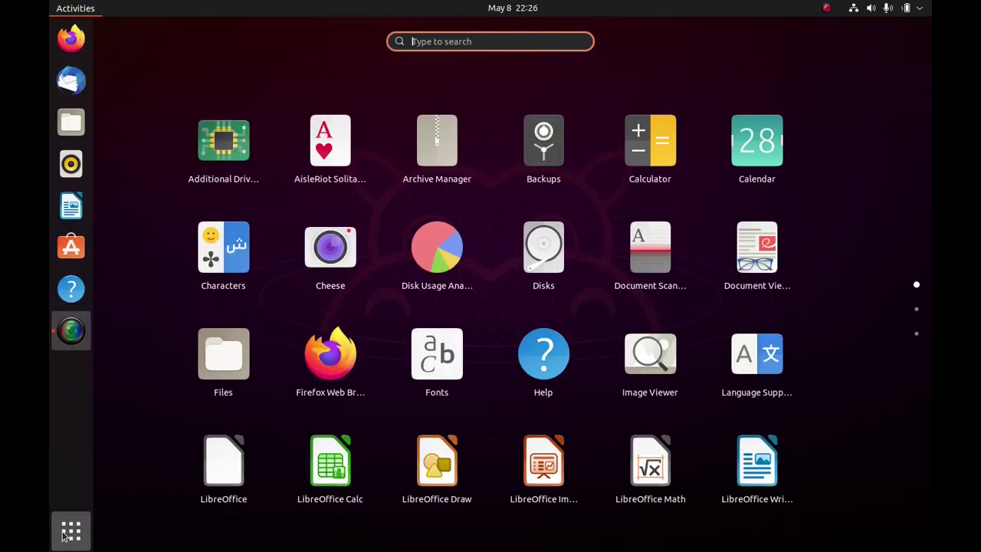
mouse_move(51, 1)
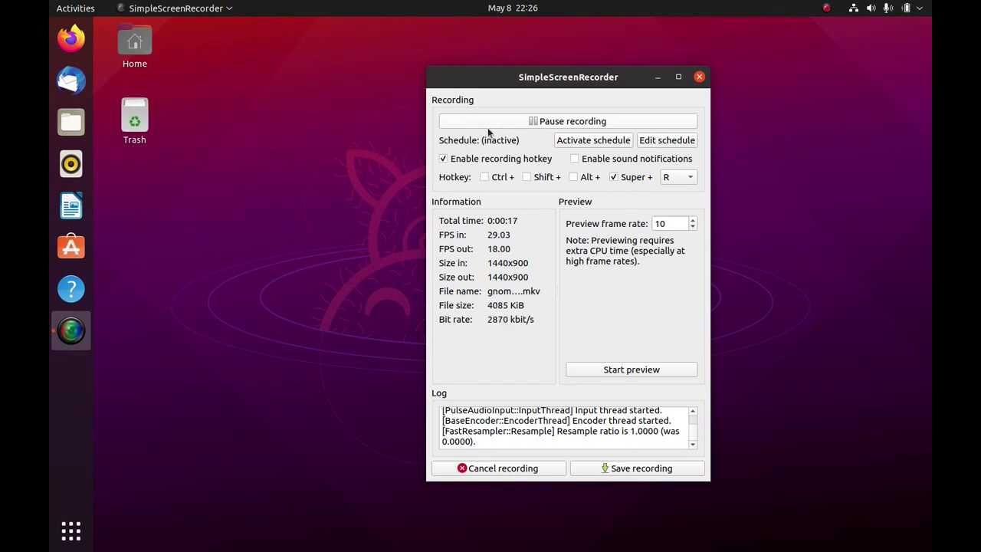
- Open Terminal via 'ter' and run sudo apt install drawing, entering the password
click(56, 527)
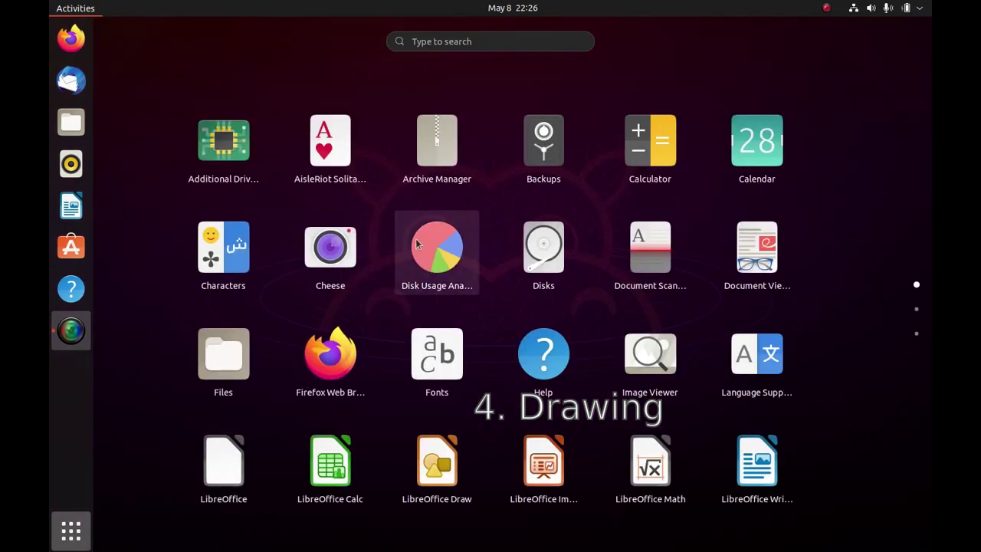
text(ter)
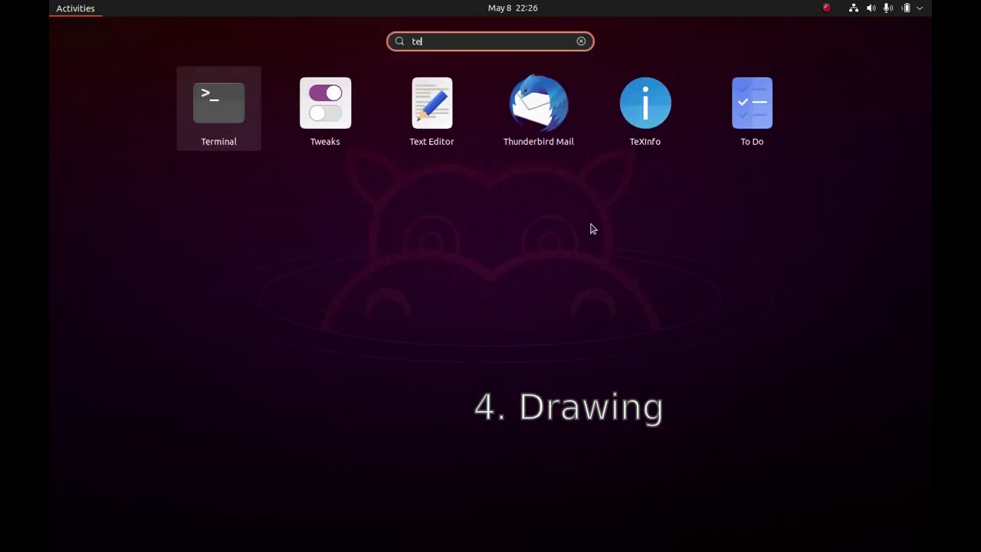
key(Return)
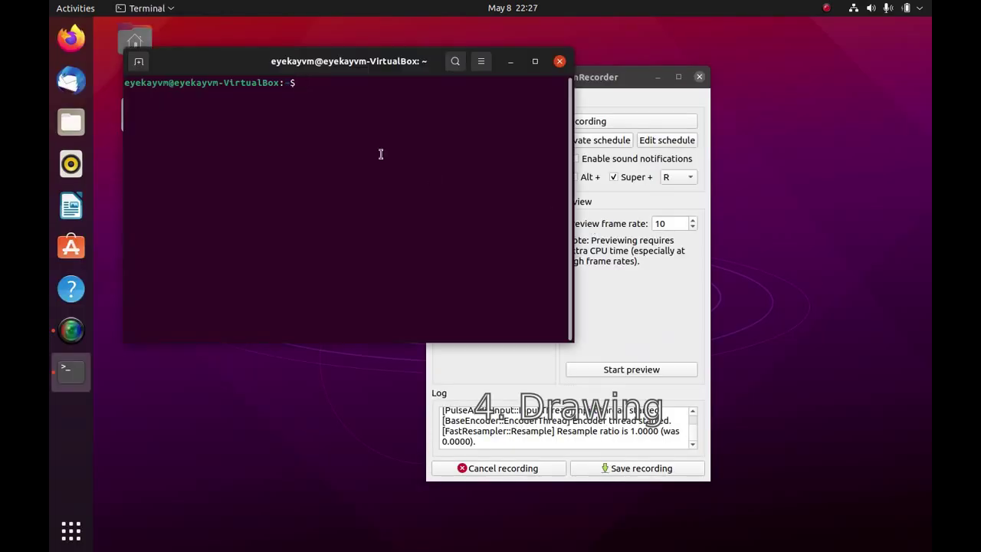
text(sudo apt install )
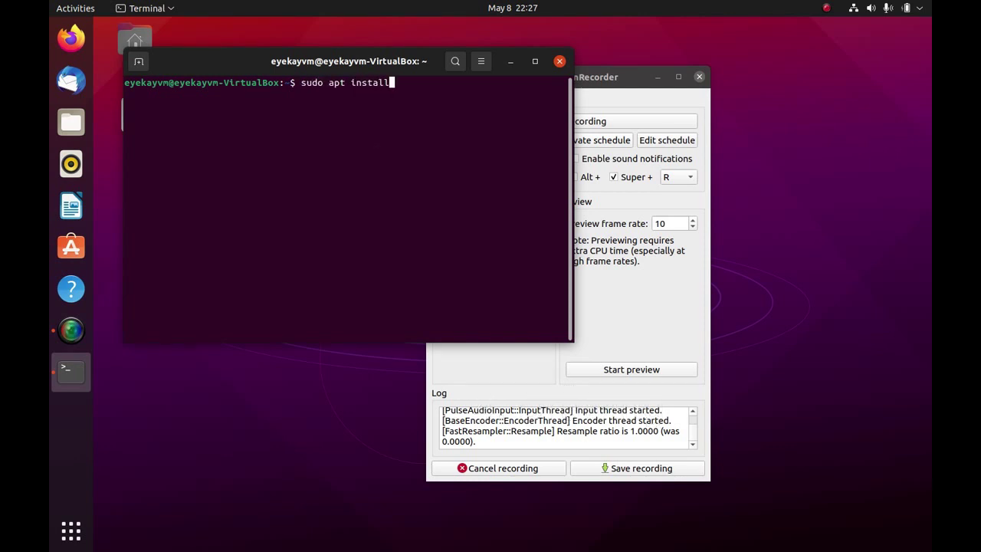
text(drawing)
key(Return)
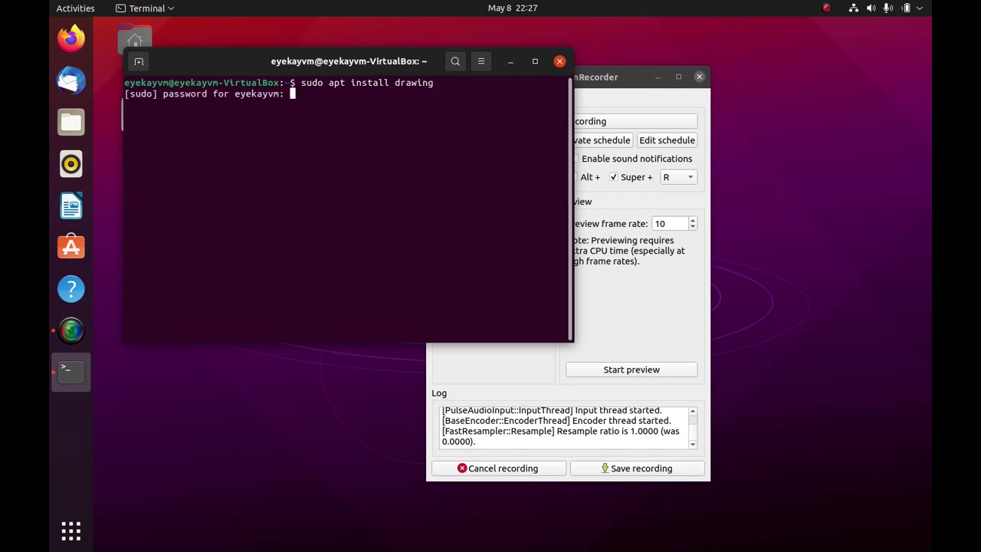
key(Return)
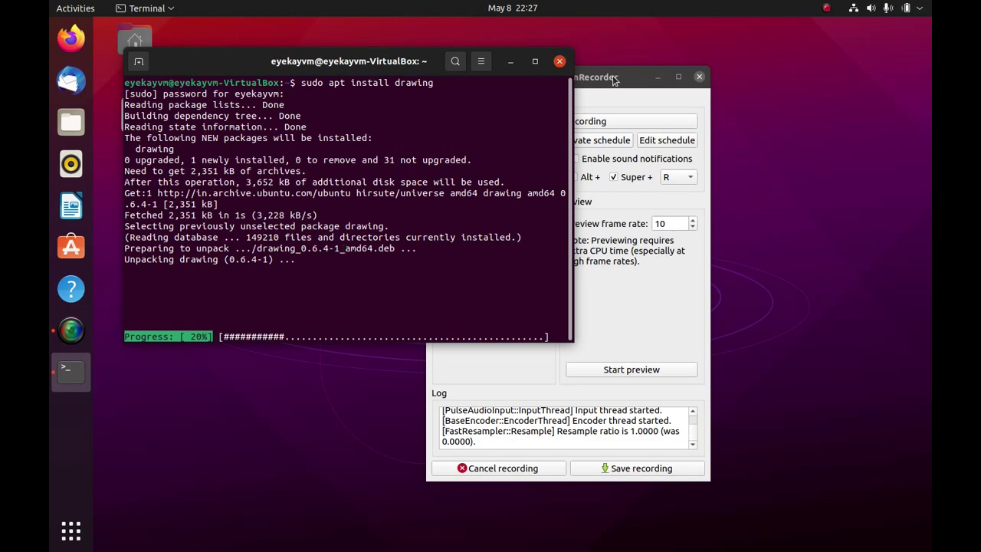
- Move the recorder window right, refocus the terminal, then bring the recorder forward
drag(614, 79, 788, 87)
click(391, 196)
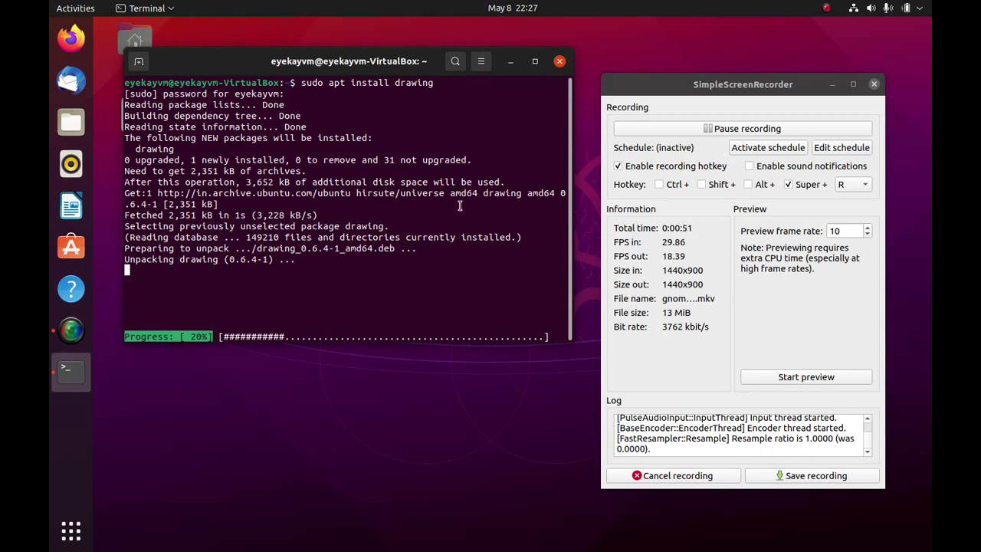
click(650, 130)
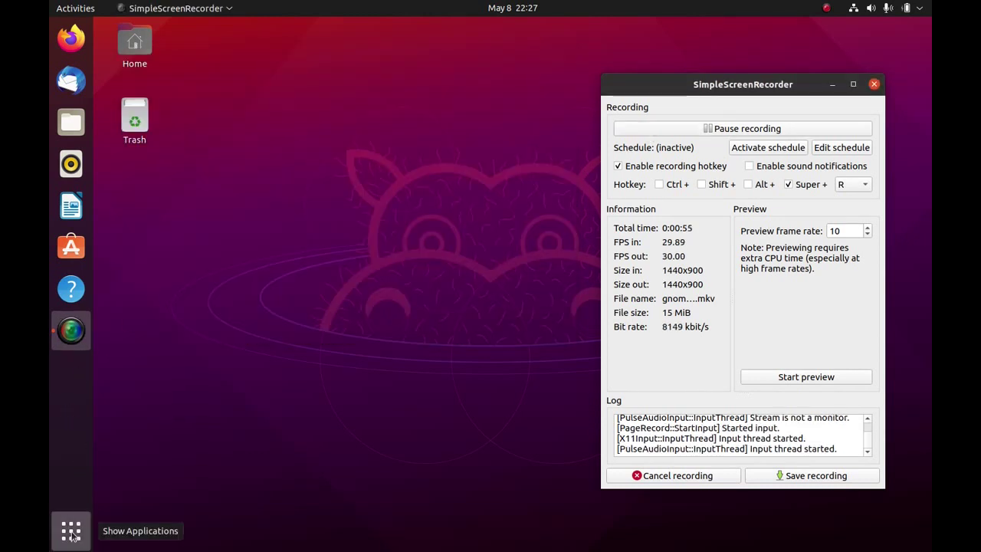
- Launch Drawing and scribble two red pencil loops on the new canvas
click(72, 531)
text(dr)
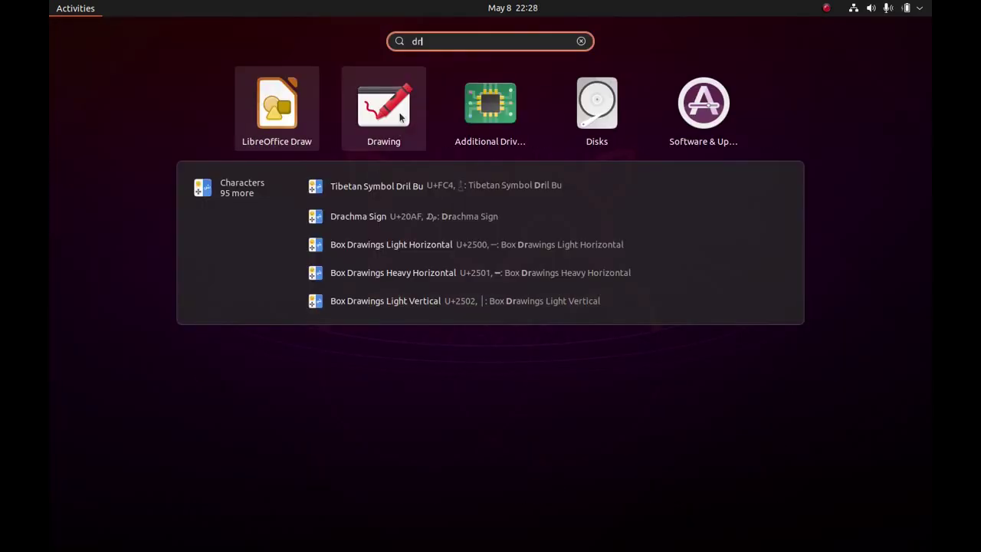
click(400, 117)
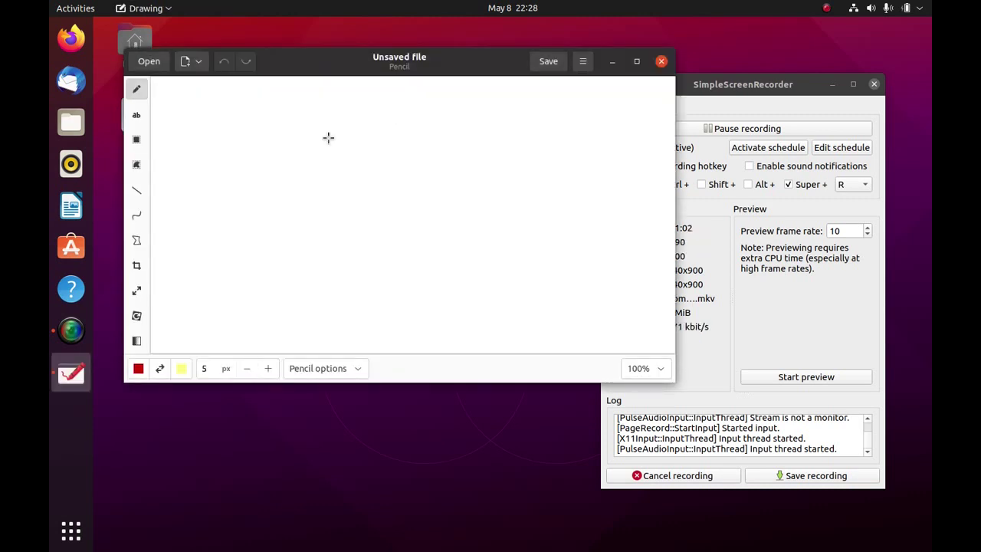
mouse_move(310, 146)
mouse_down()
mouse_move(486, 232)
mouse_move(148, 113)
mouse_up()
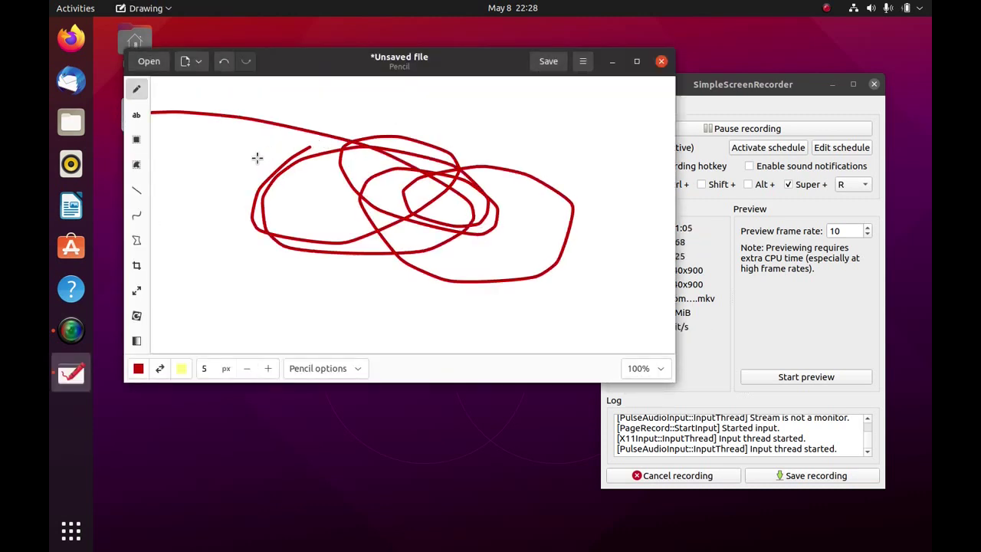
mouse_move(243, 169)
mouse_down()
mouse_move(307, 237)
mouse_move(535, 228)
mouse_up()
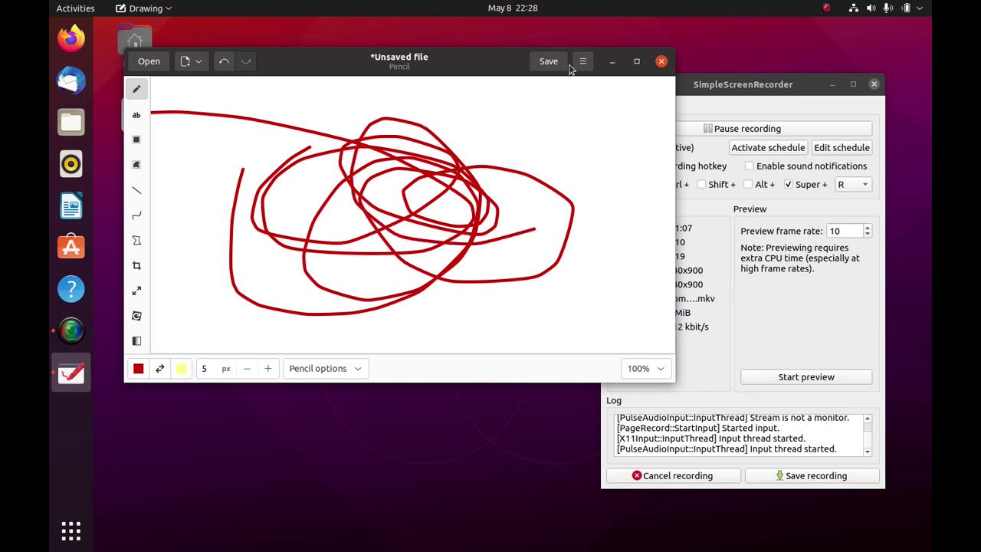
- Set the Drawing layout preference to Legacy (symbolic icons)
click(583, 62)
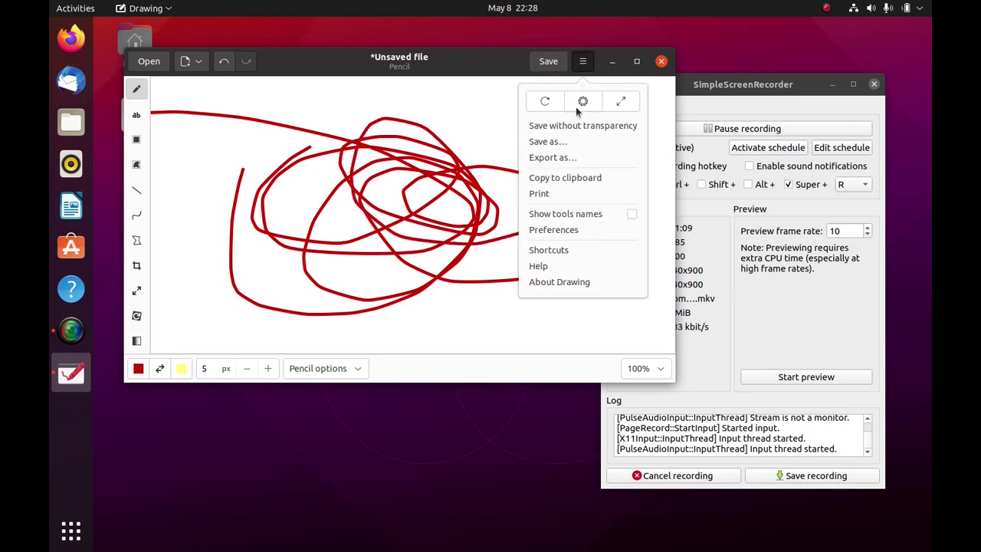
click(570, 230)
click(361, 92)
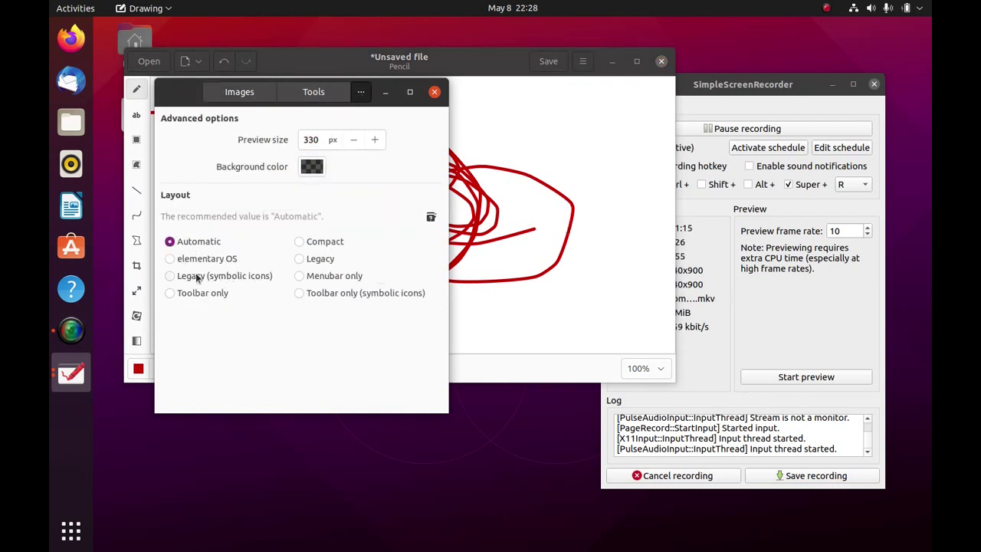
click(189, 277)
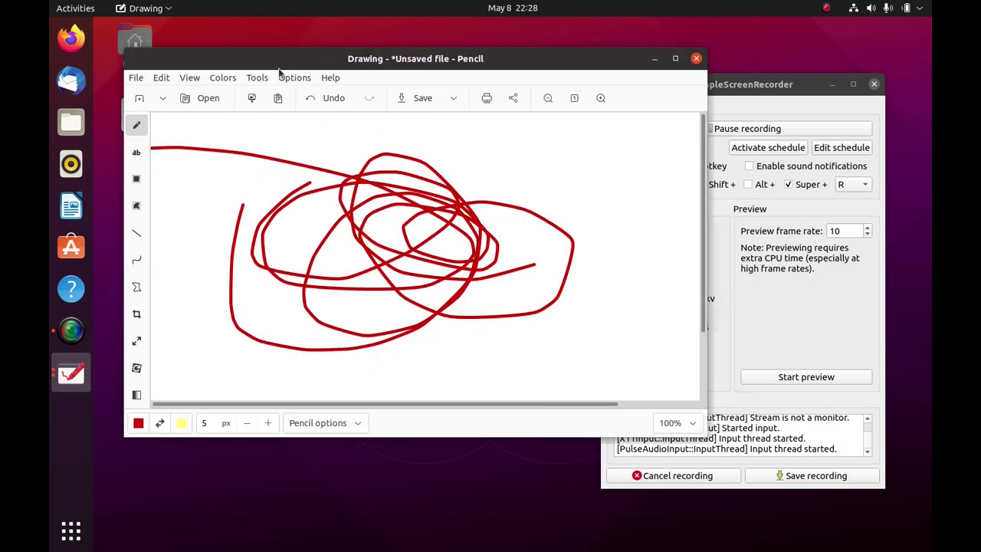
- Close the preferences, reposition the window, and draw another red loop
drag(295, 67, 629, 88)
click(436, 96)
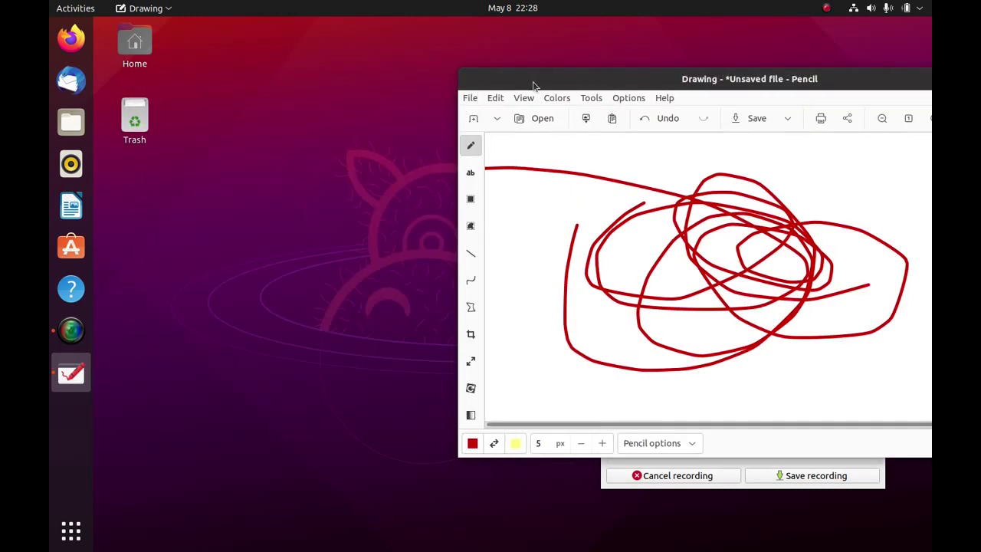
drag(532, 84, 400, 62)
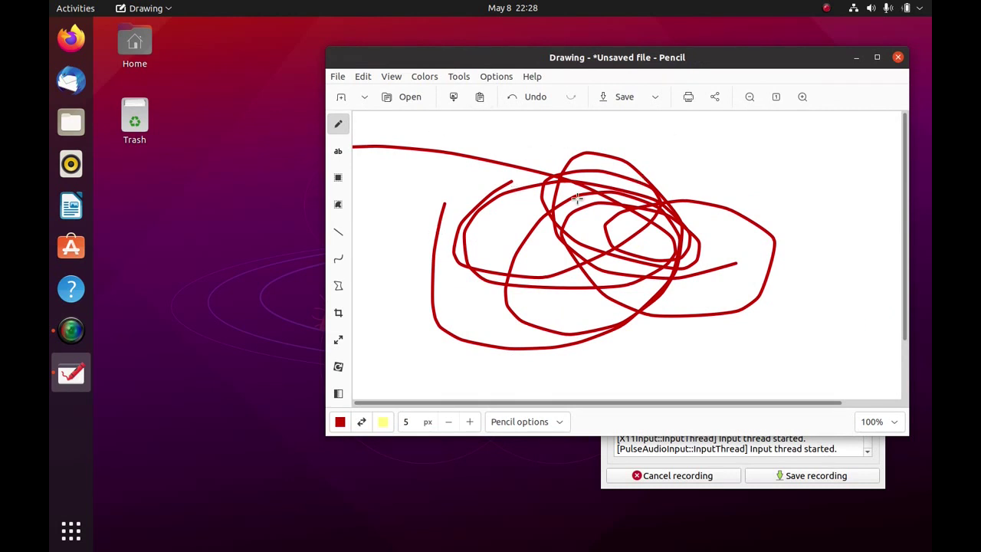
mouse_move(512, 162)
mouse_down()
mouse_move(482, 307)
mouse_move(520, 204)
mouse_move(590, 305)
mouse_up()
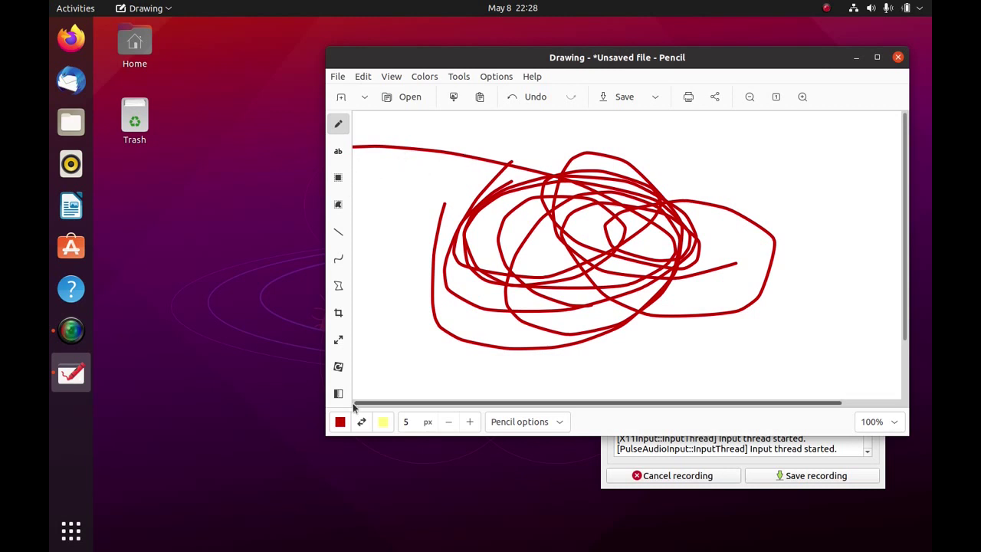
- Rectangle-select the middle of the scribble, move it up-left, and apply
click(338, 177)
drag(463, 178, 741, 313)
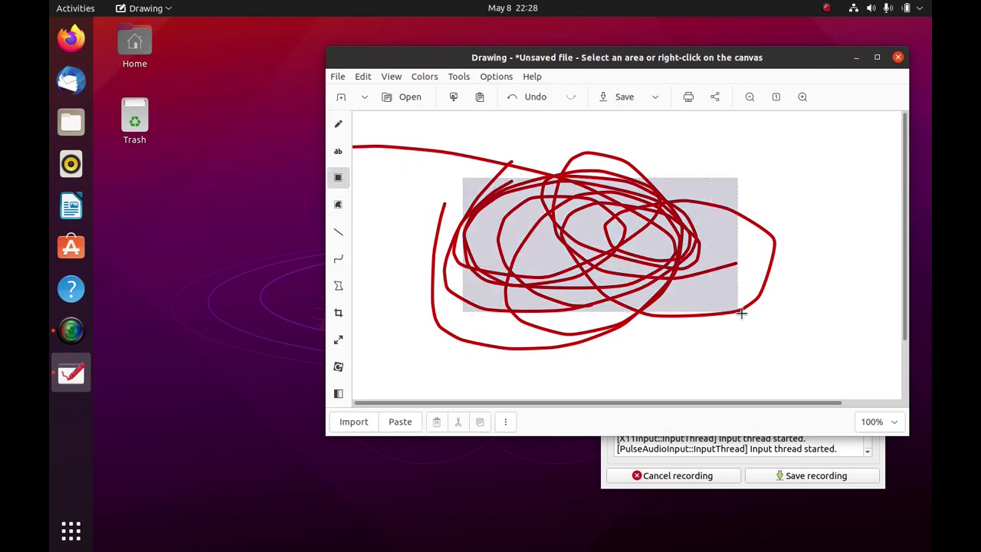
drag(495, 214, 443, 166)
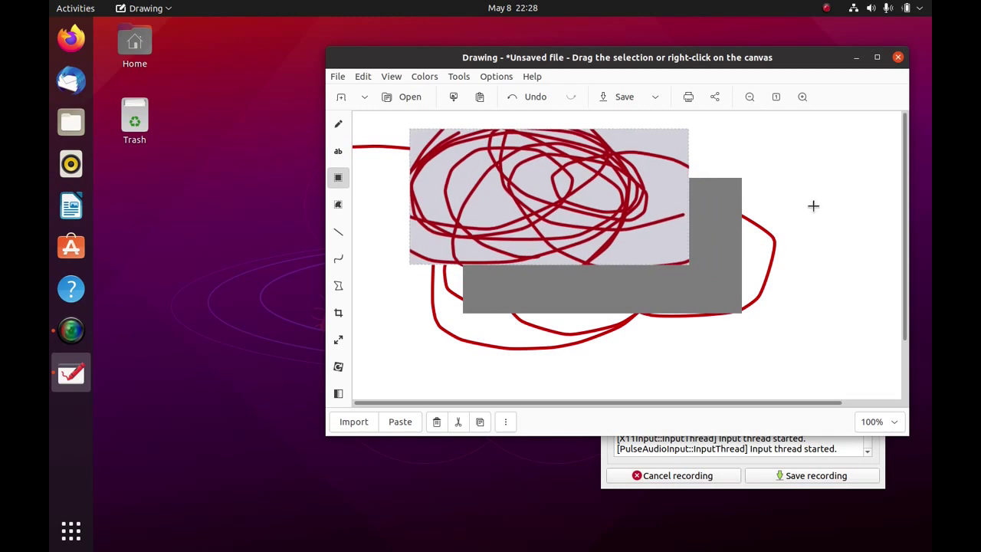
click(813, 206)
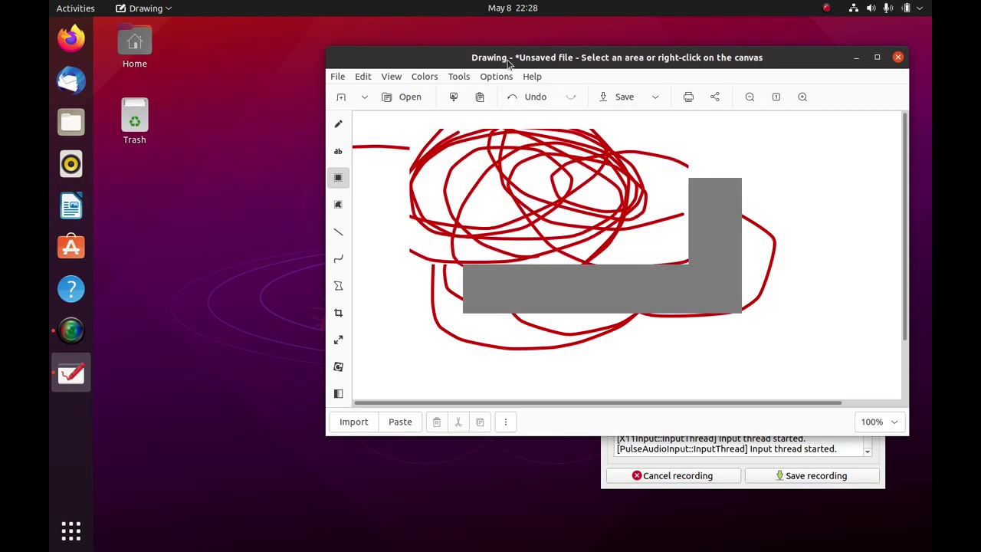
- Close the Drawing window, discarding the unsaved changes
drag(508, 64, 365, 62)
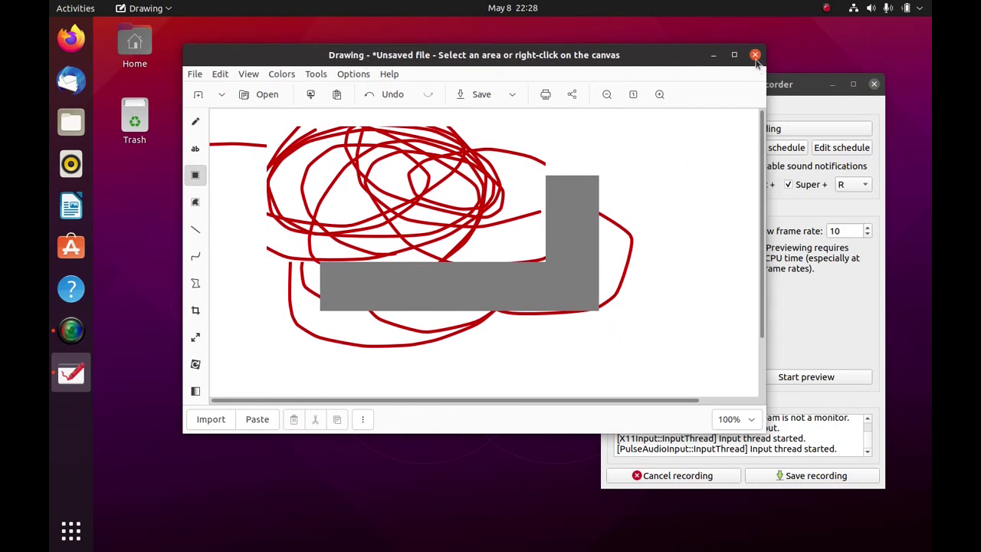
click(755, 56)
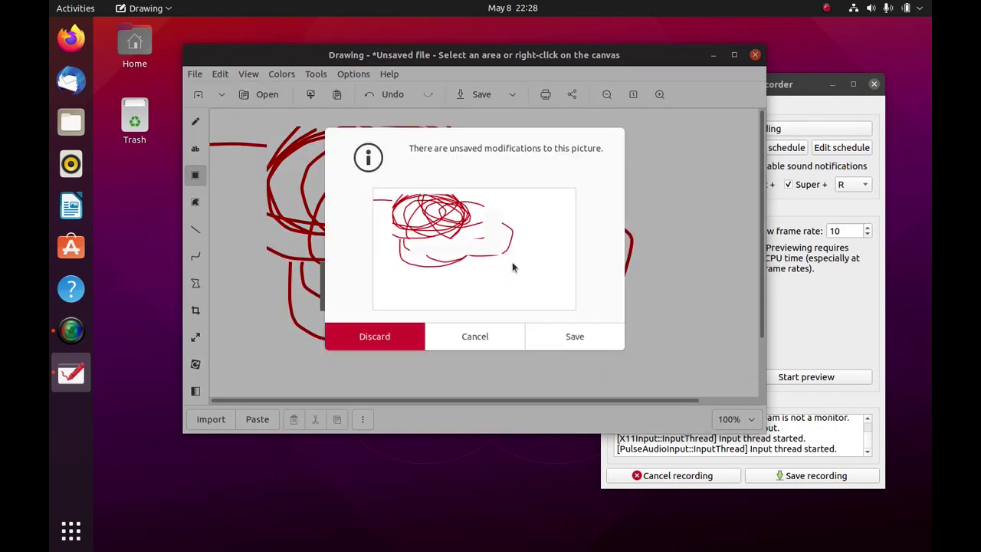
click(379, 337)
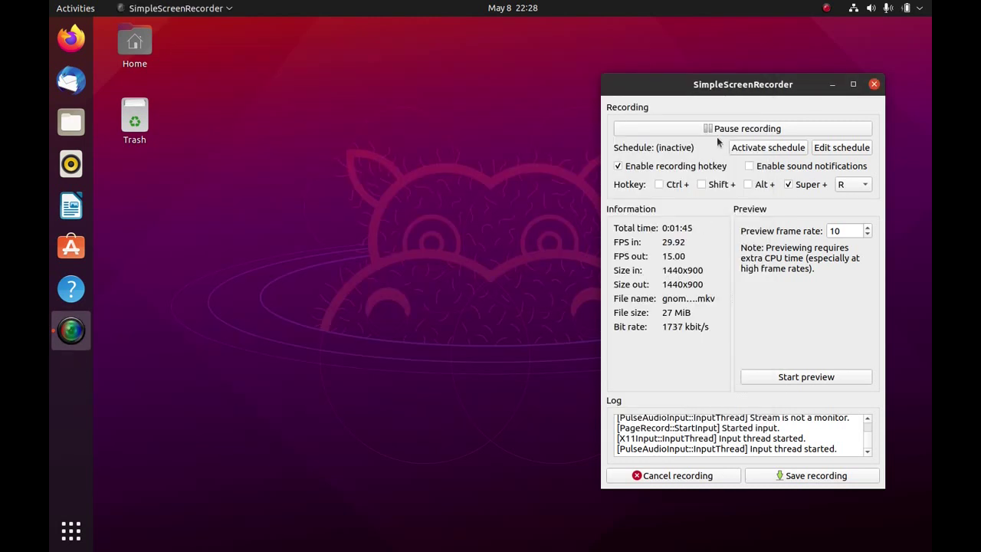
click(707, 129)
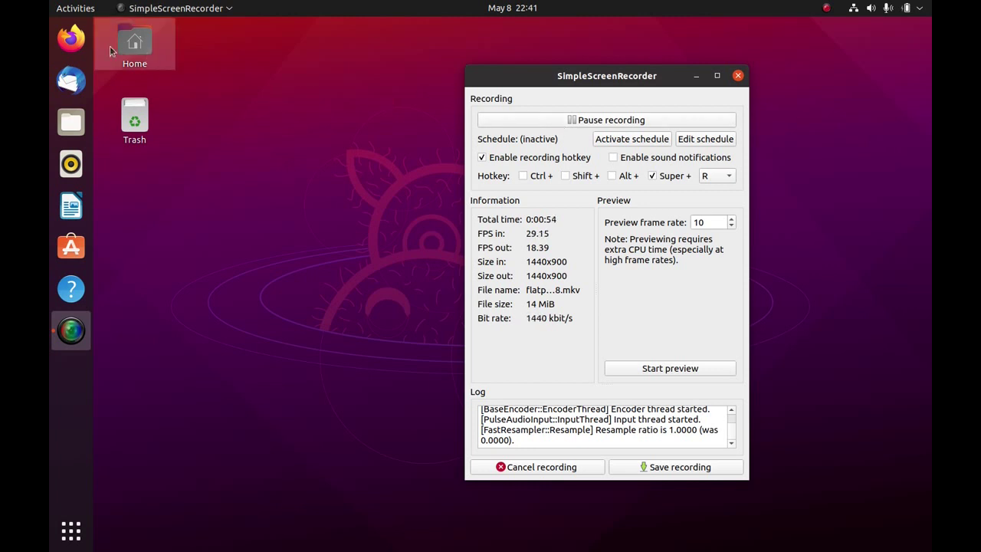
- Launch the web browser, then open Terminal from the 'termi' application search
click(56, 44)
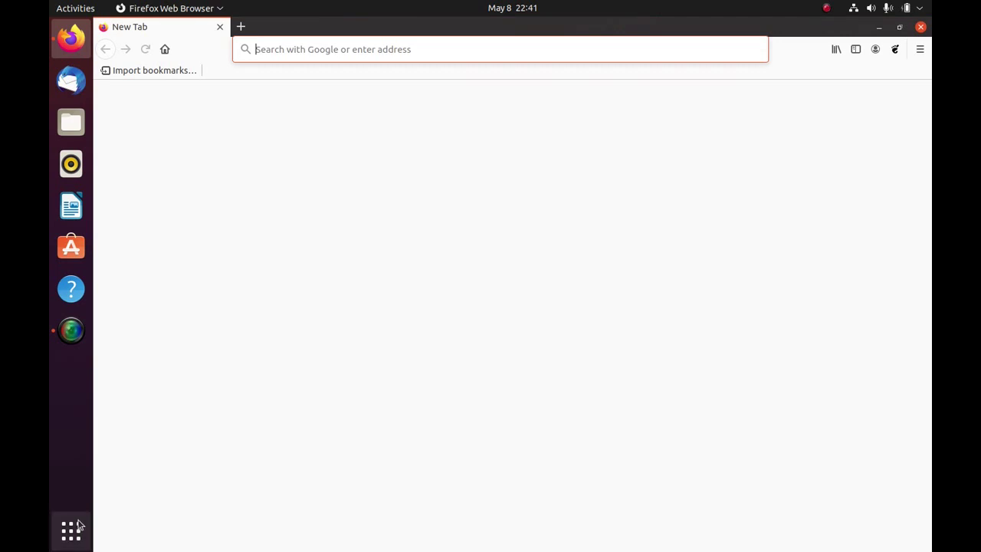
click(76, 527)
text(termi)
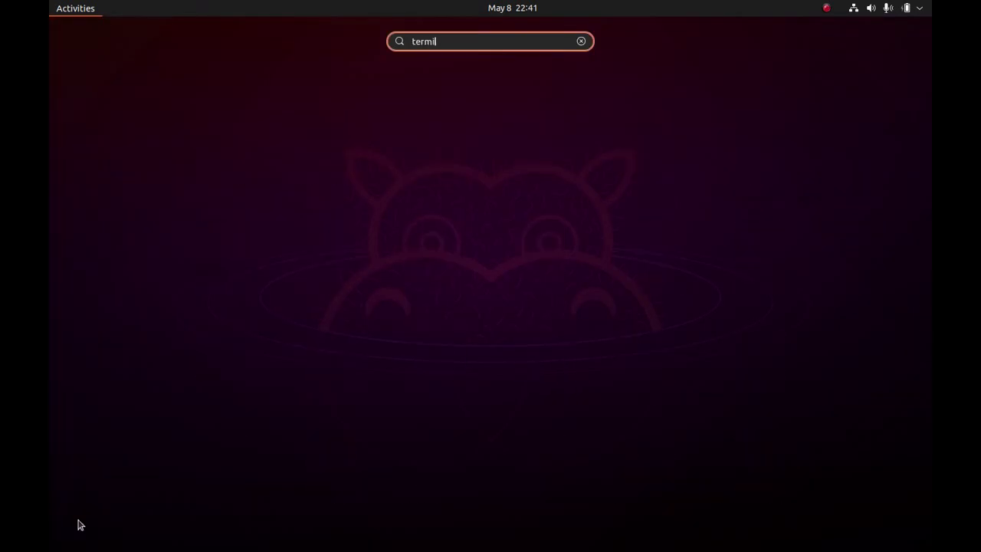
key(Return)
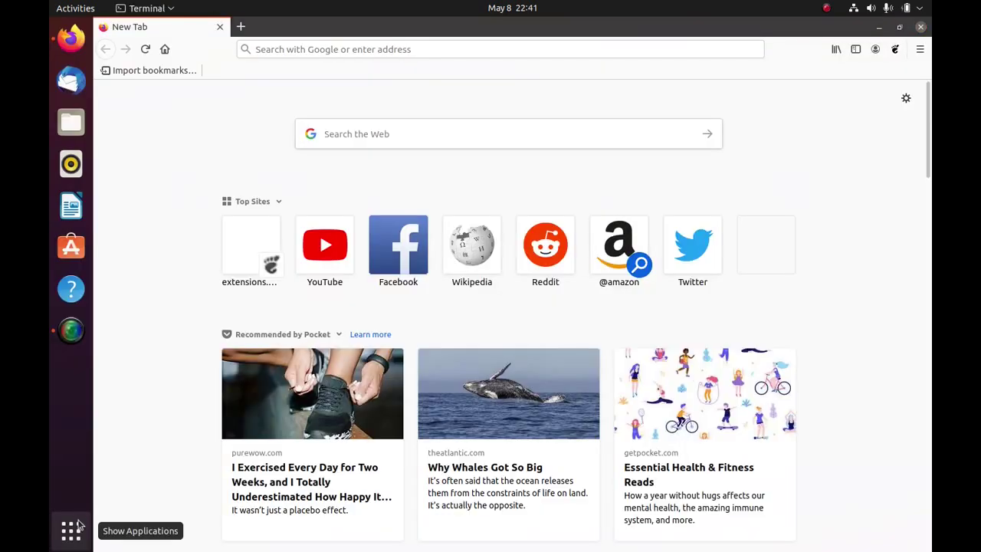
- Install flatpak with sudo apt, entering the password and answering y
text(sudo ap)
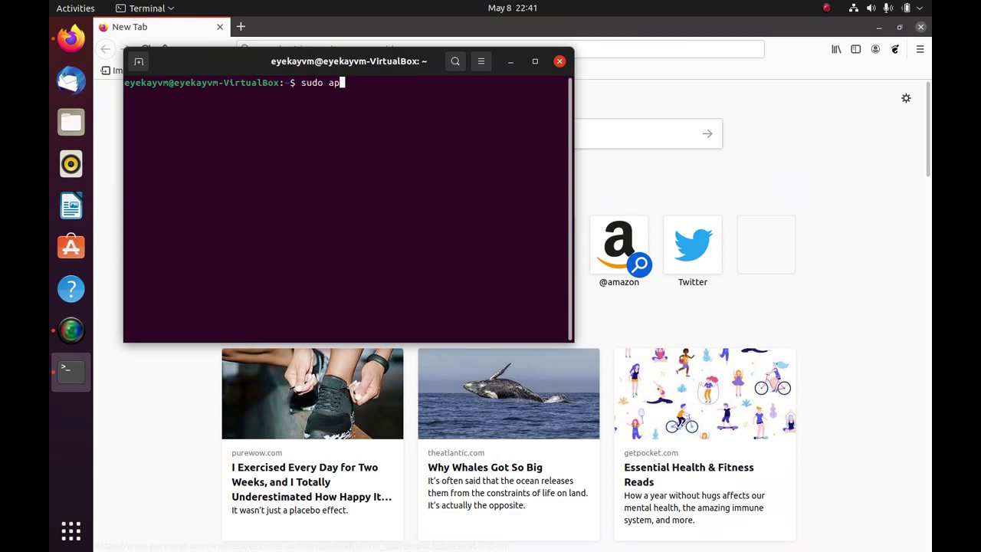
text(t install flatpak)
key(Return)
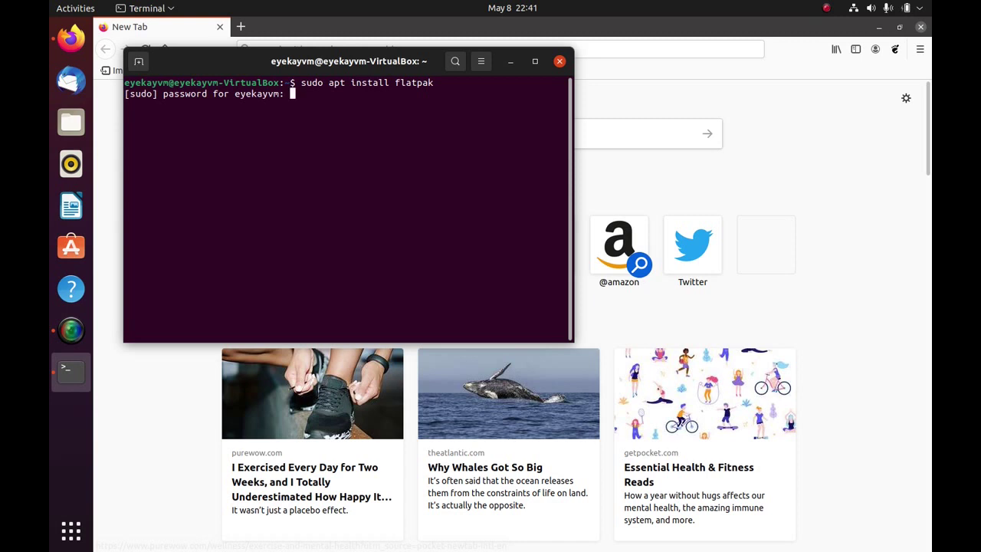
key(Return)
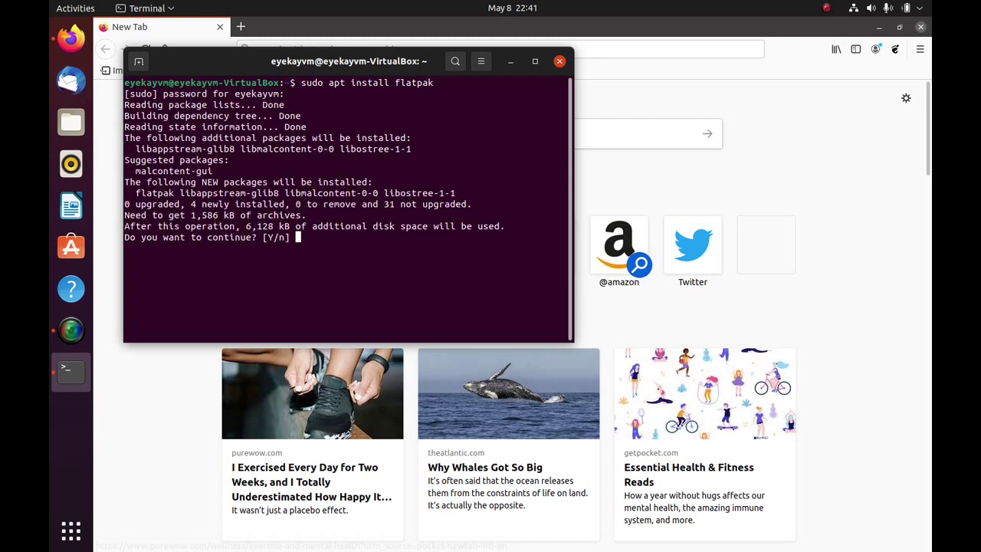
text(y)
key(Return)
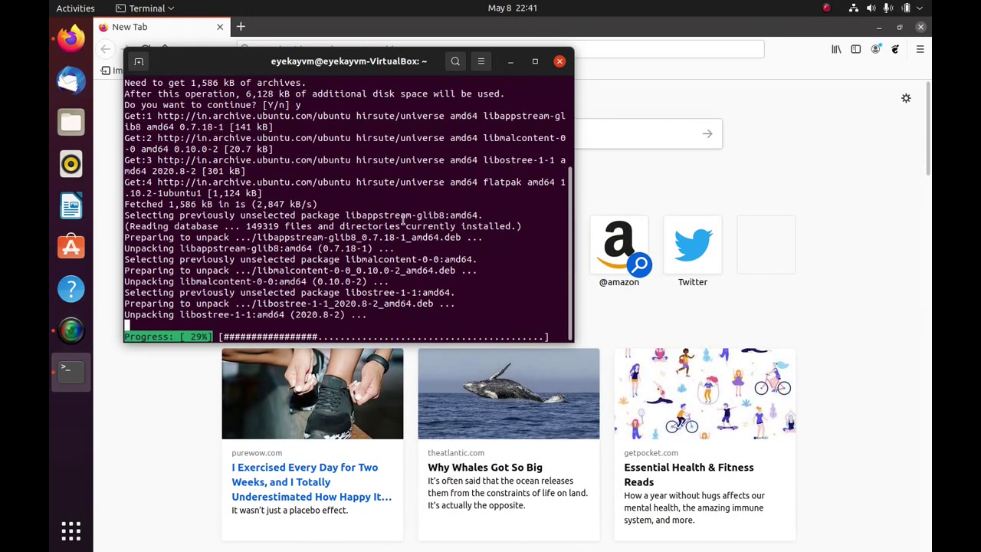
click(71, 331)
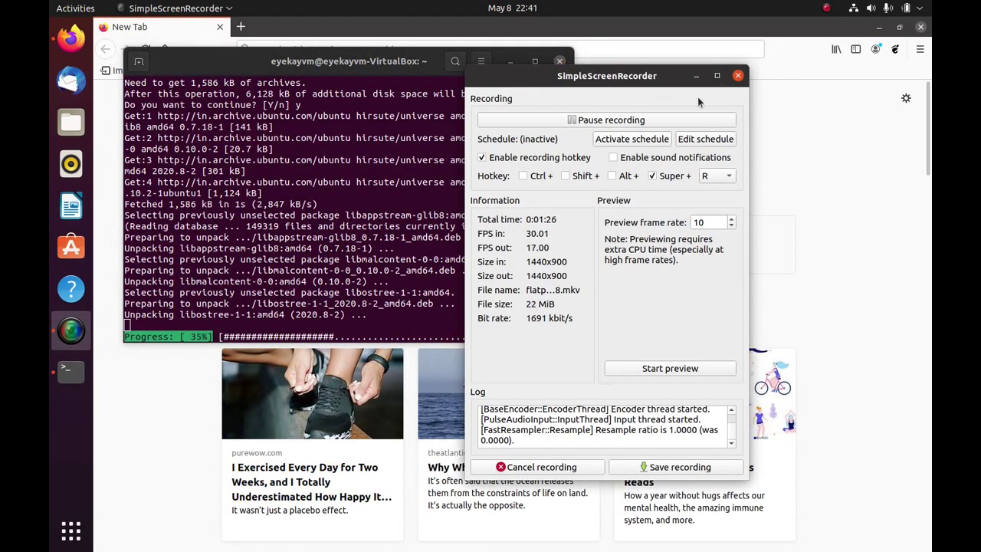
- Recall the last command, change it to install gnome-software-plugin-flatpak, and confirm with y
click(223, 205)
key(Up)
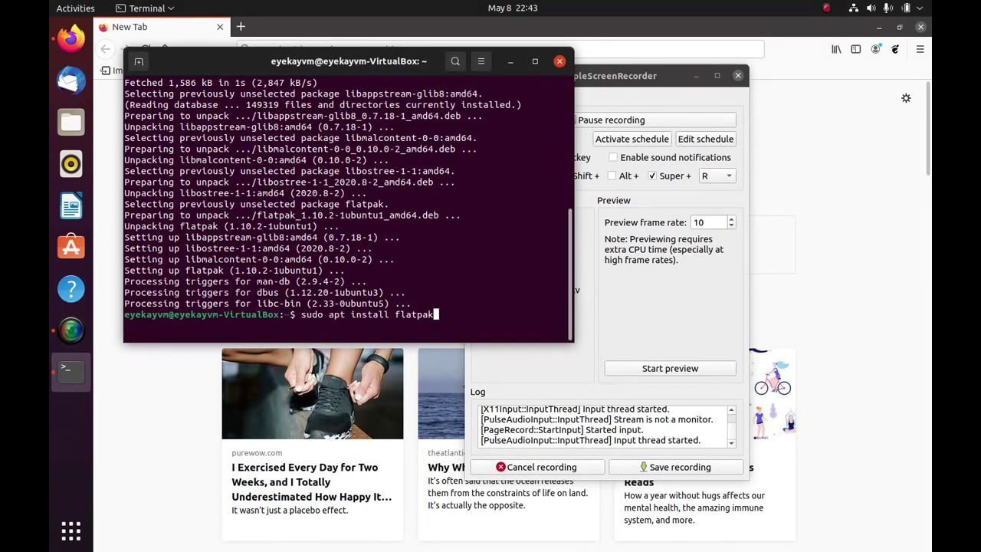
key(BackSpace)
key(BackSpace)
key(BackSpace)
key(BackSpace)
key(BackSpace)
key(BackSpace)
text(gnome-software)
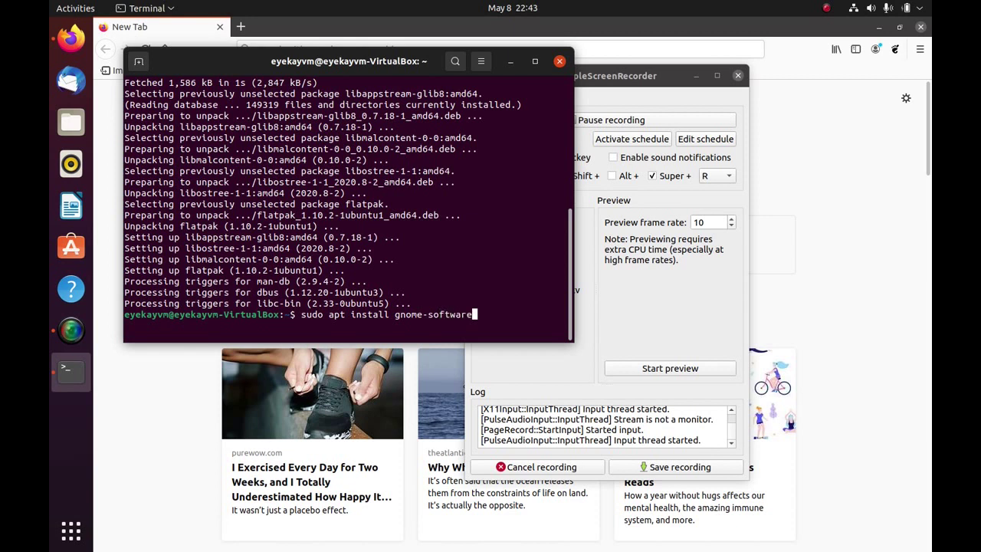
text(-plugin-flatpak)
key(Return)
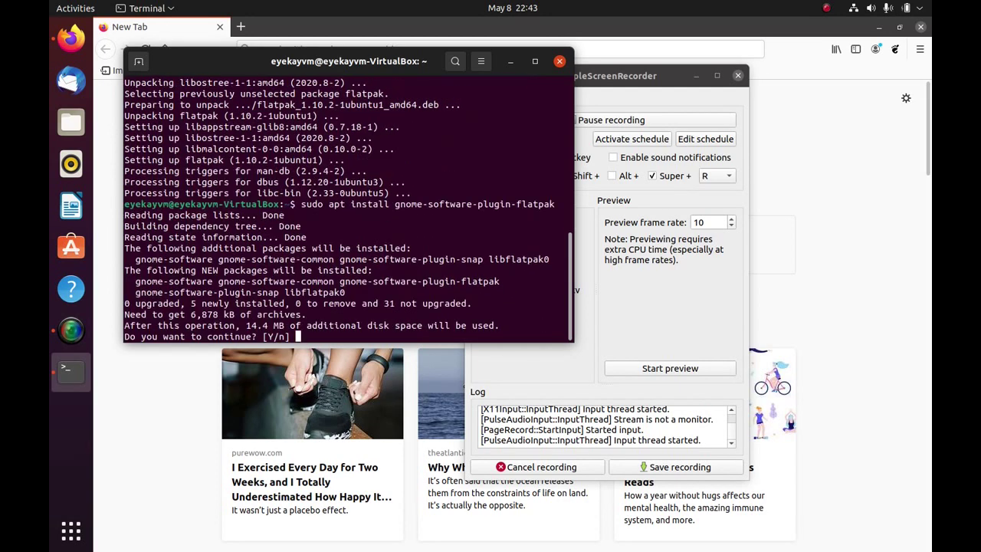
text(y)
key(Return)
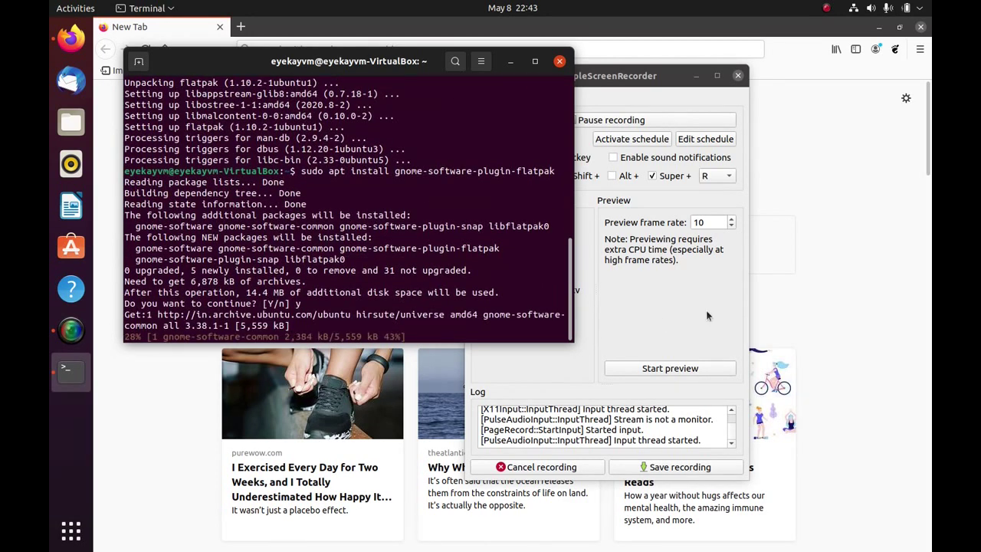
click(676, 298)
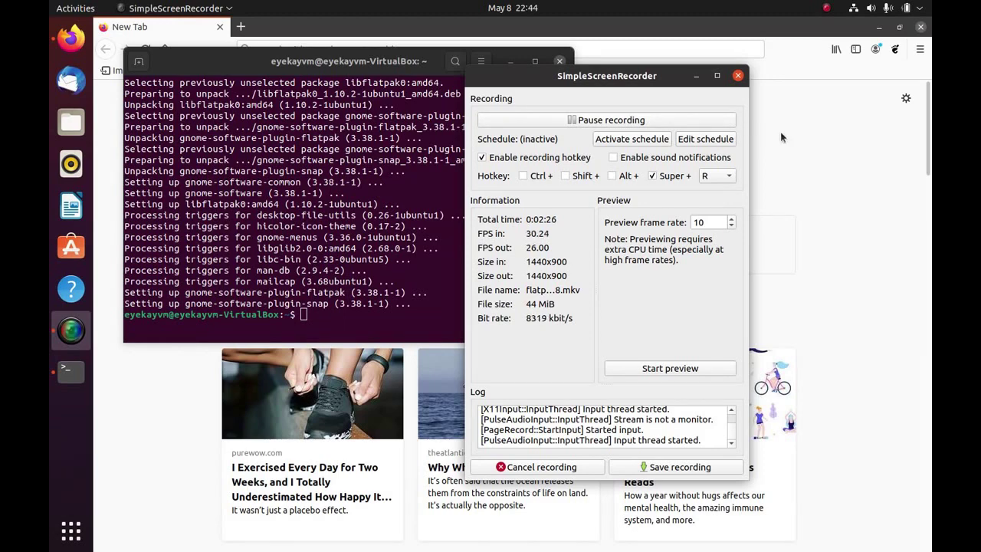
- Browse from flathub.org to Flatpak's Ubuntu setup page and select the flatpak remote-add Flathub command
click(781, 134)
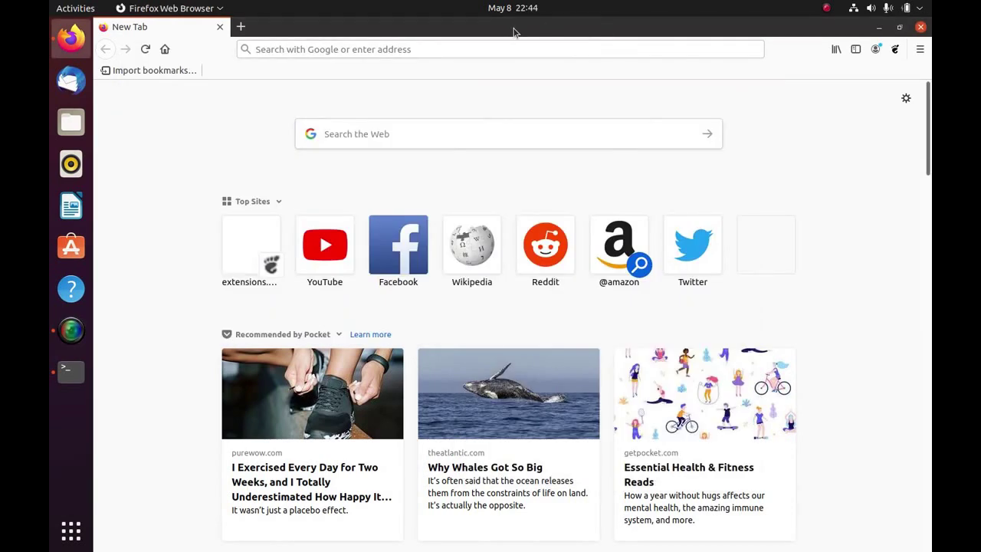
click(413, 49)
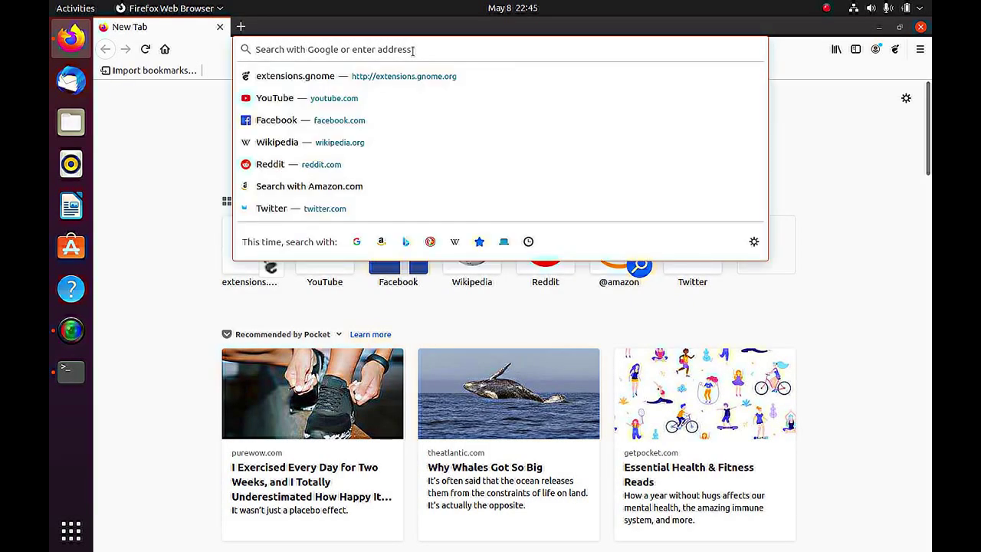
text(flat)
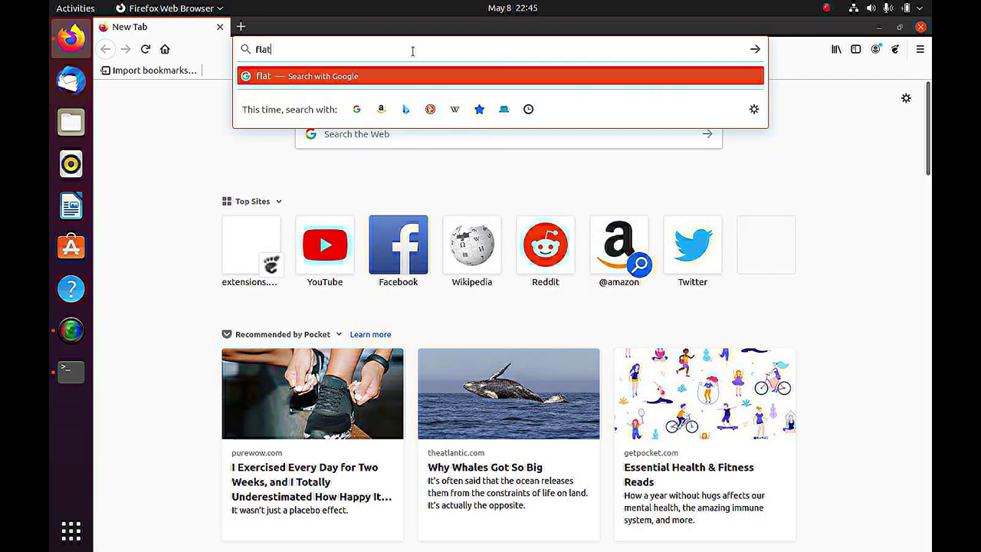
text(hub.org/home)
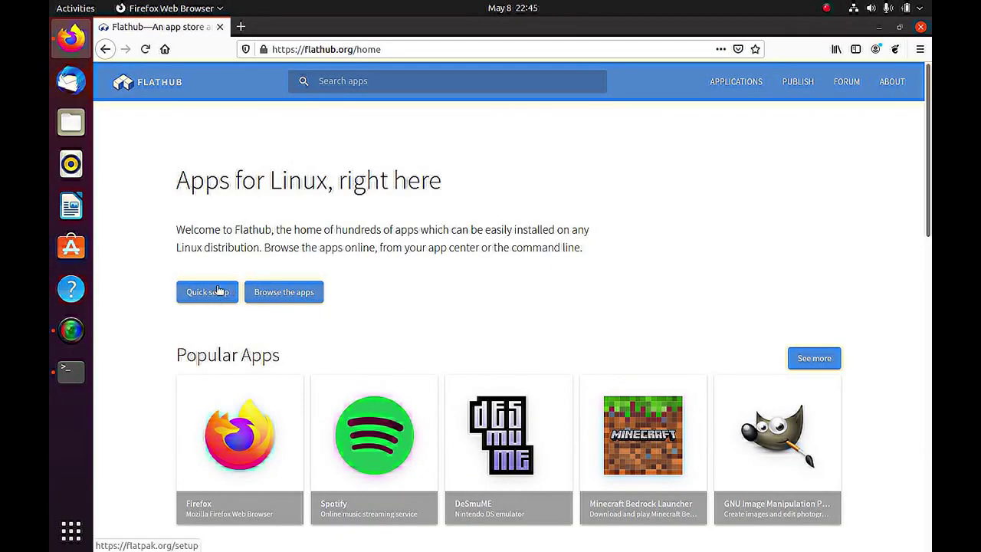
click(210, 295)
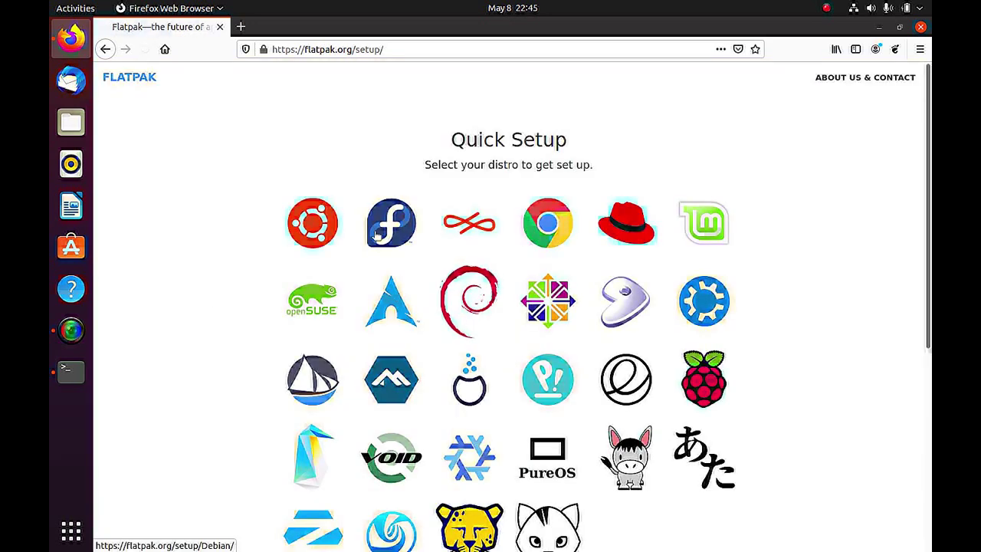
click(315, 216)
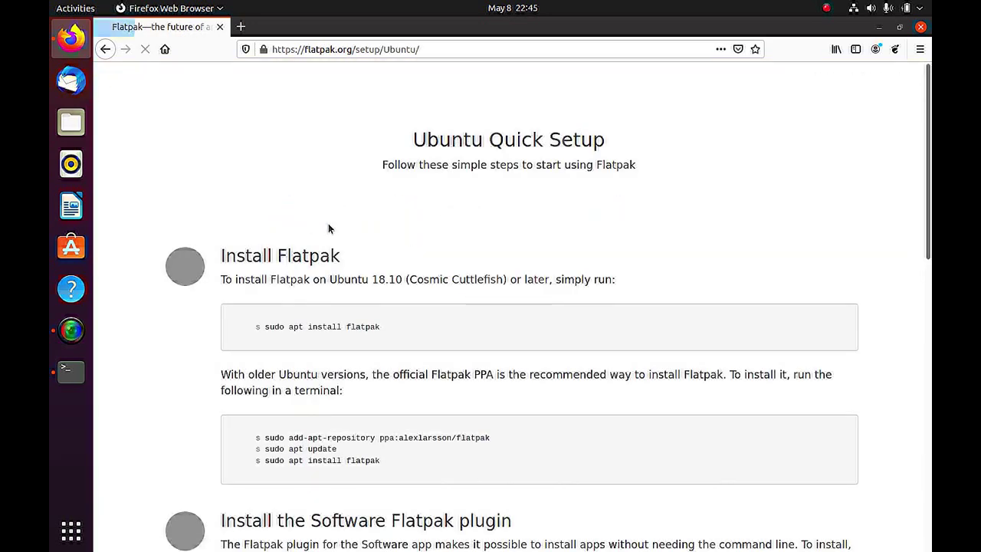
scroll(382, 281, down, 5)
scroll(383, 285, down, 5)
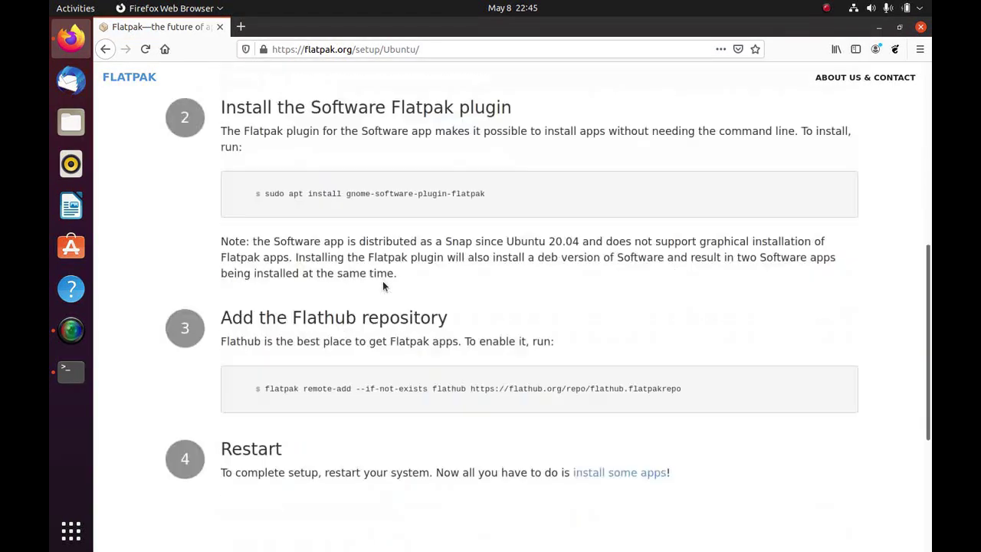
drag(265, 386, 692, 389)
key(super+c)
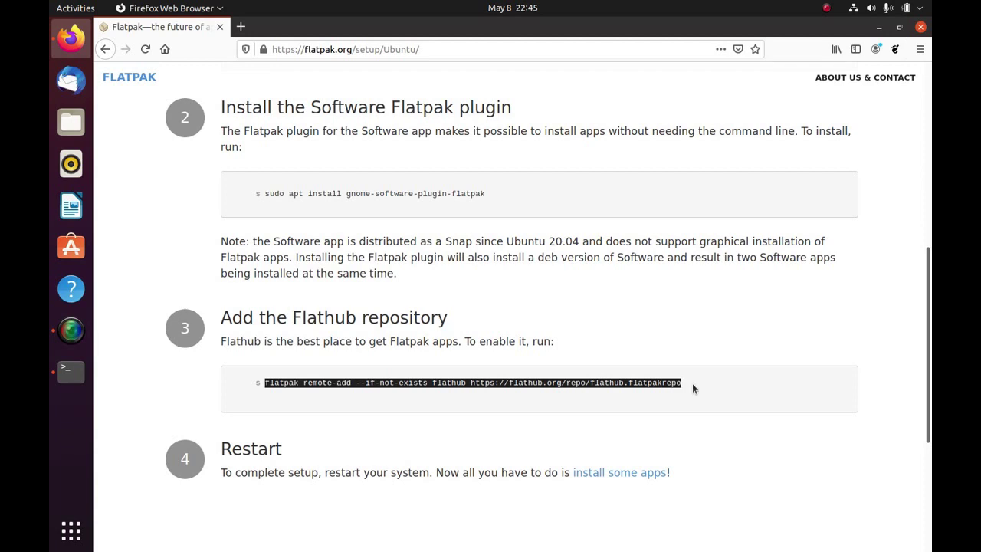
- Paste and run the flatpak remote-add Flathub command in Terminal, authorize with the password, then close Terminal
click(72, 376)
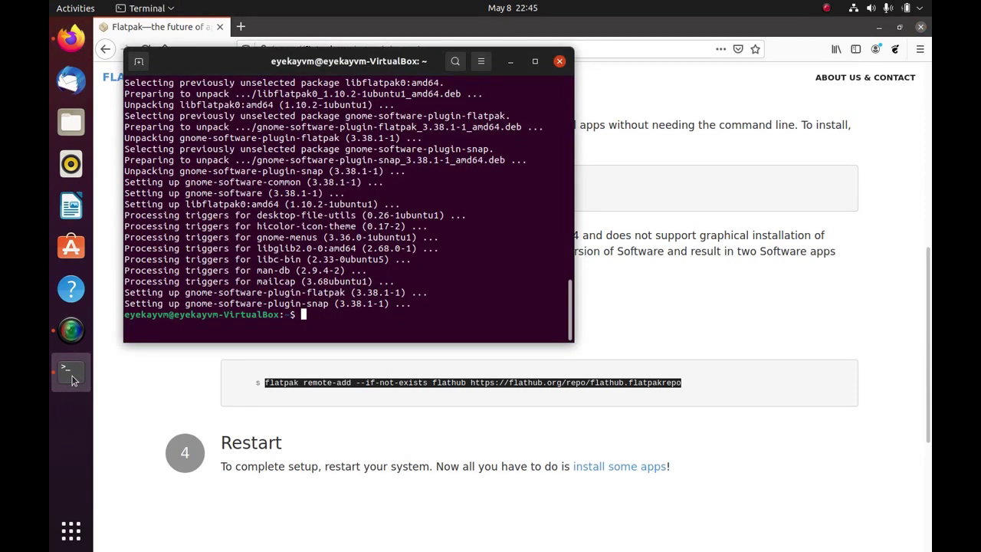
right_click(355, 273)
click(378, 314)
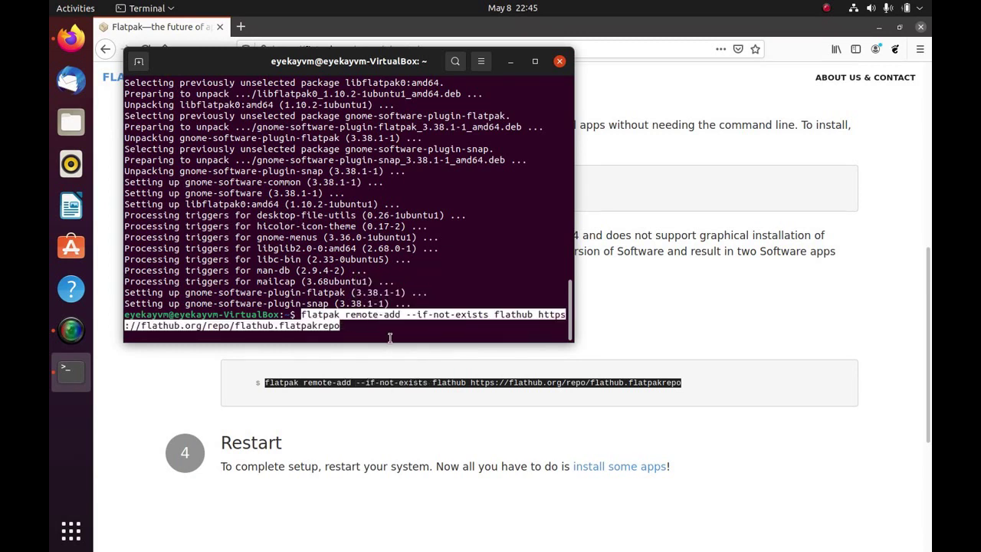
key(End)
key(Return)
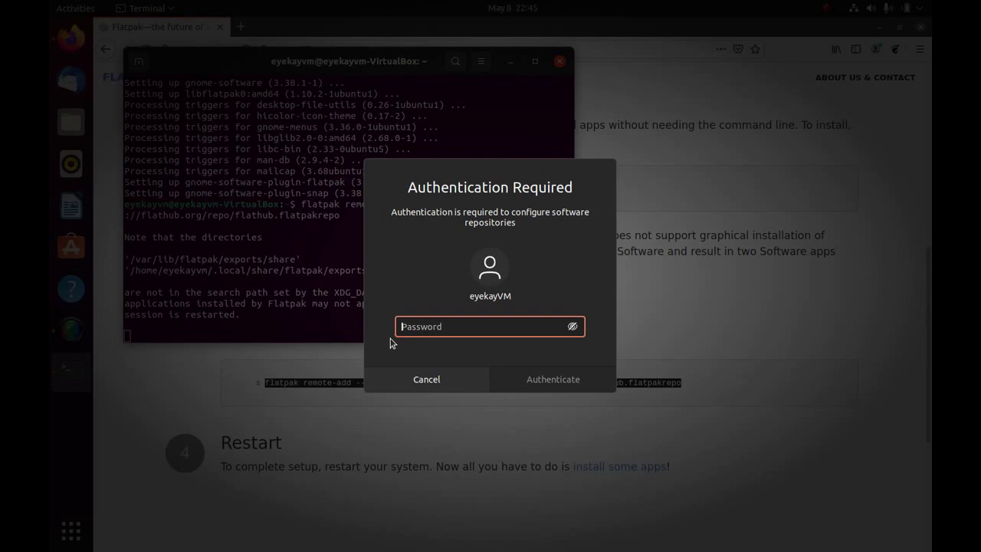
text(••••••)
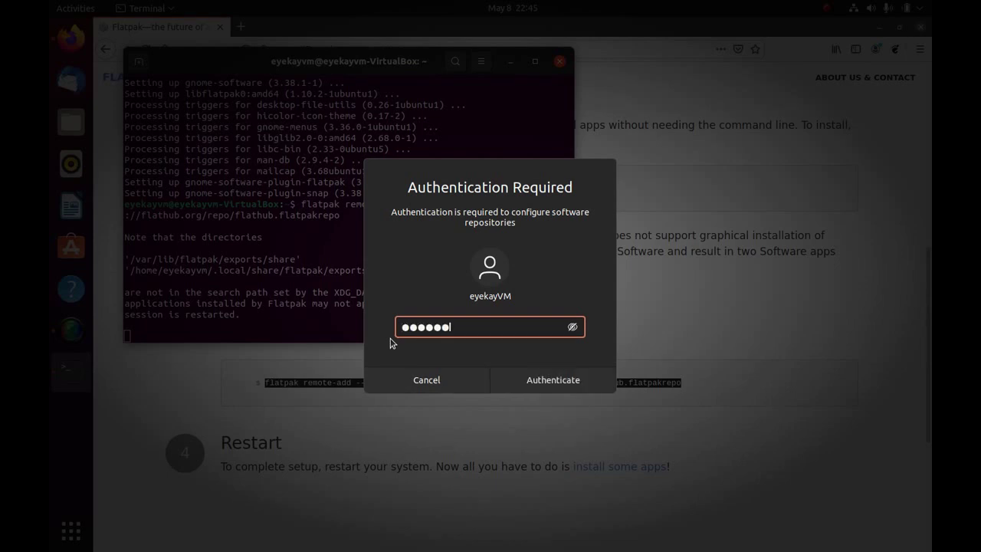
text(••)
key(Return)
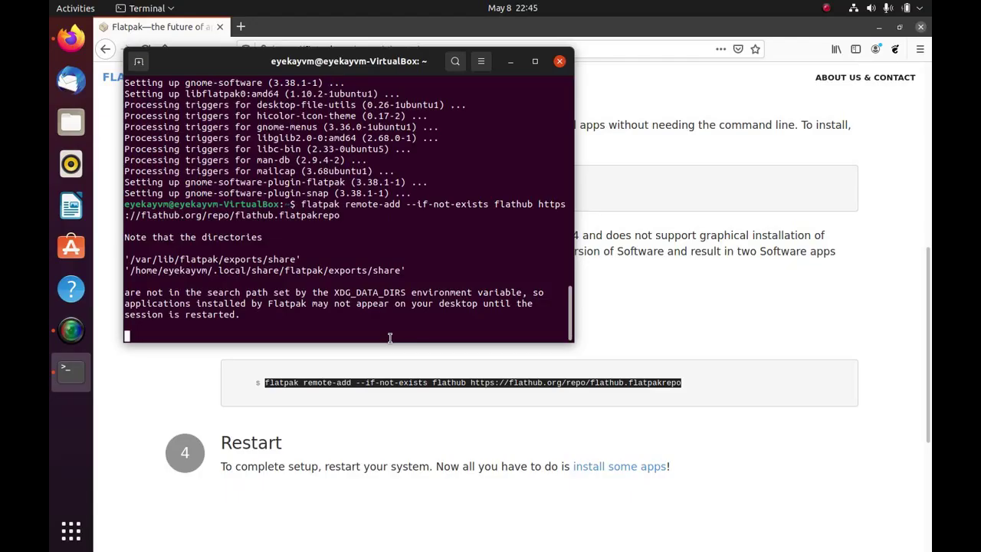
click(559, 61)
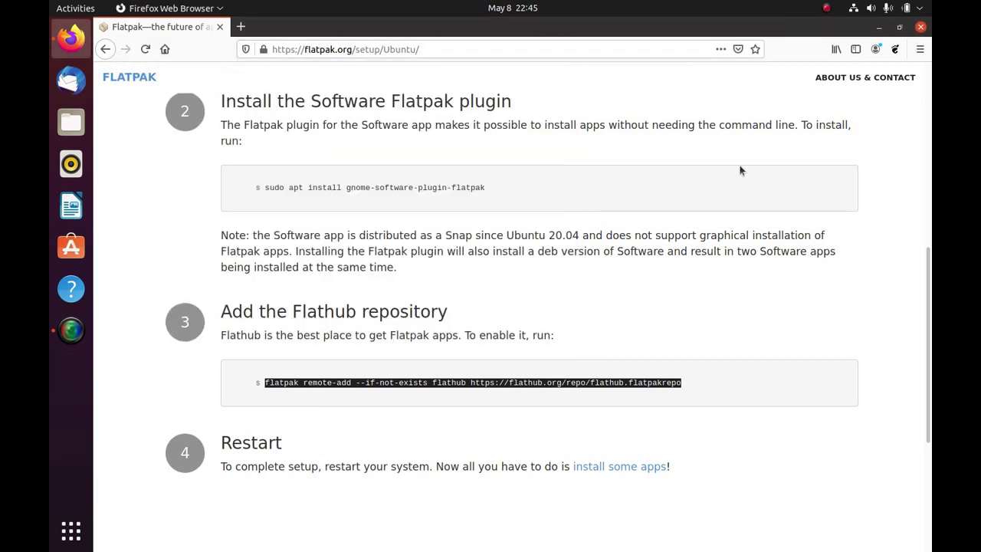
click(652, 297)
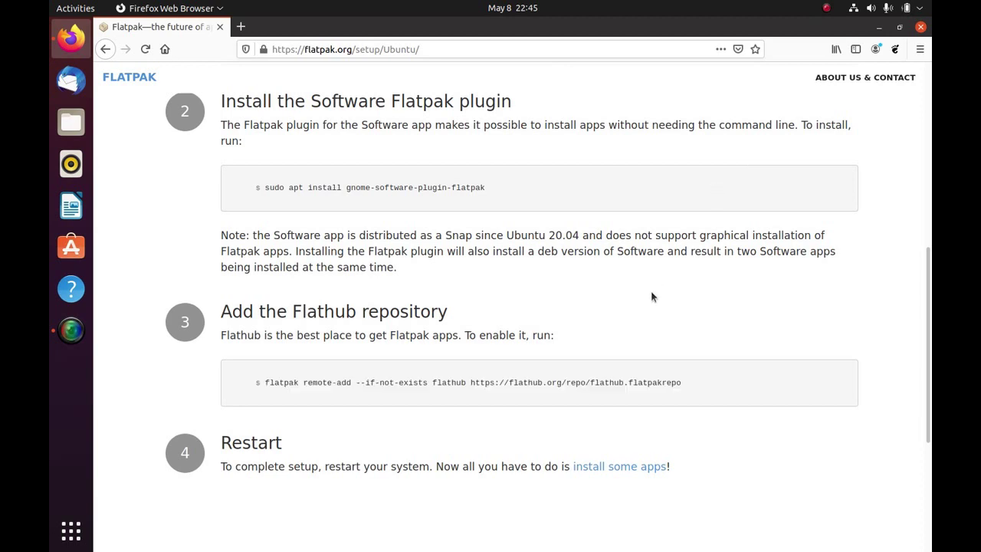
- Close Firefox, launch Ubuntu Software and toggle its window size to view the Explore page
click(921, 29)
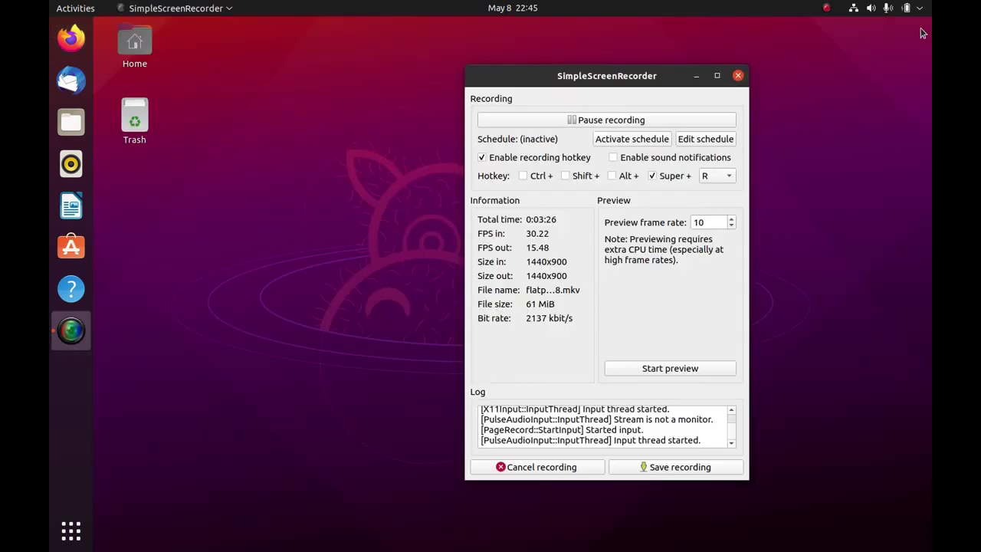
click(572, 120)
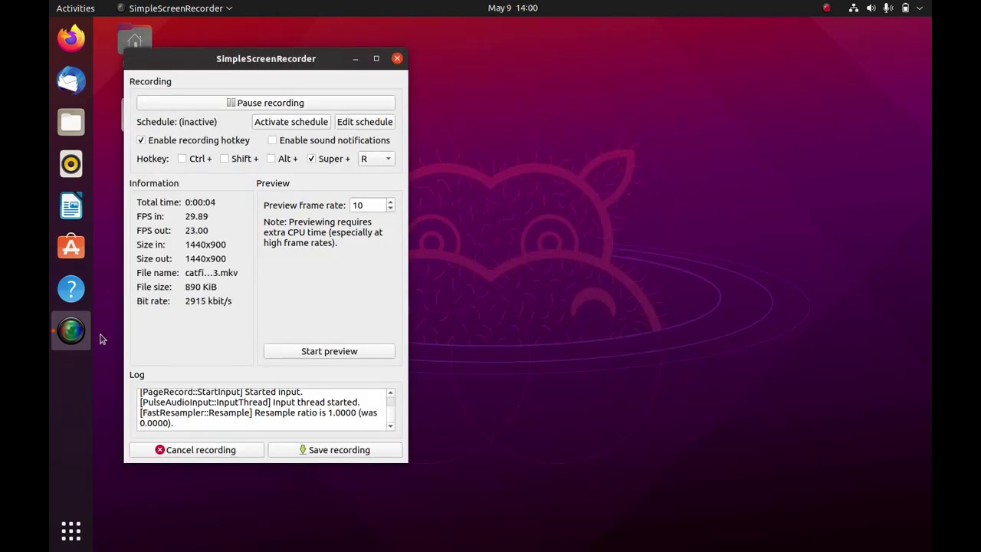
click(75, 250)
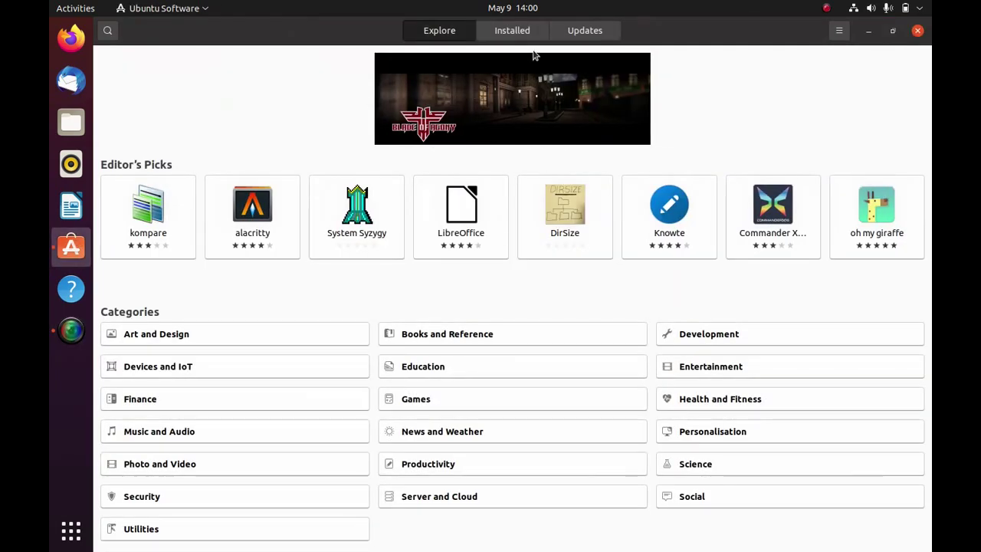
double_click(688, 36)
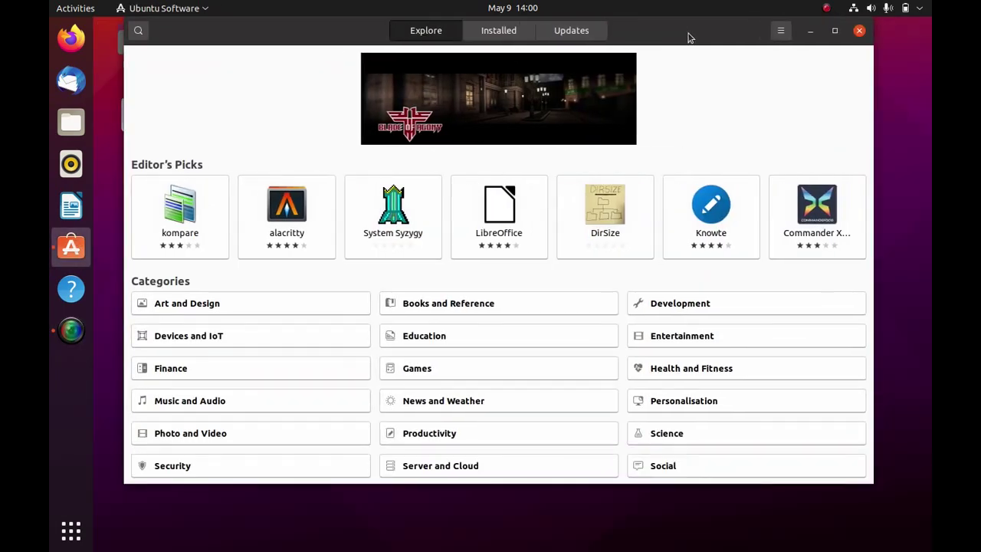
double_click(687, 42)
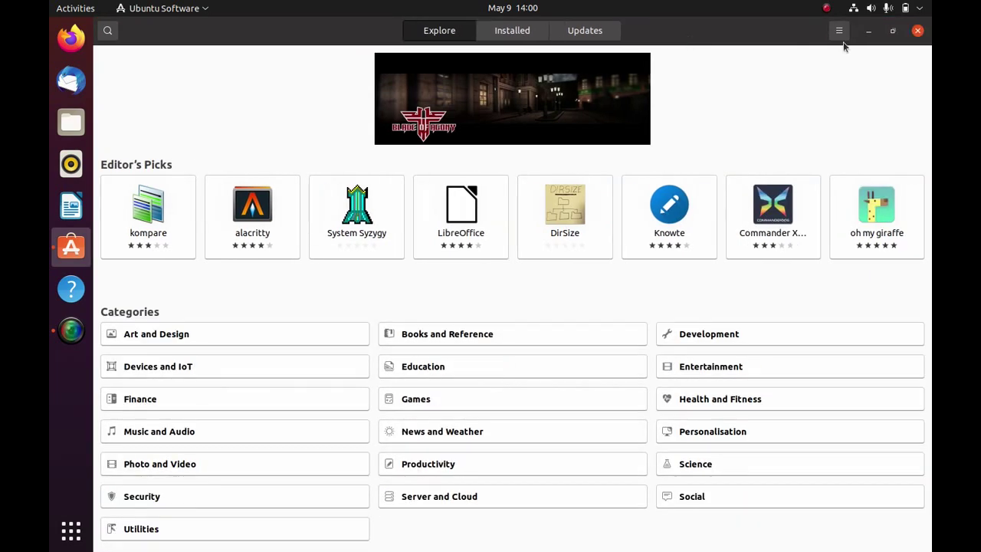
click(917, 32)
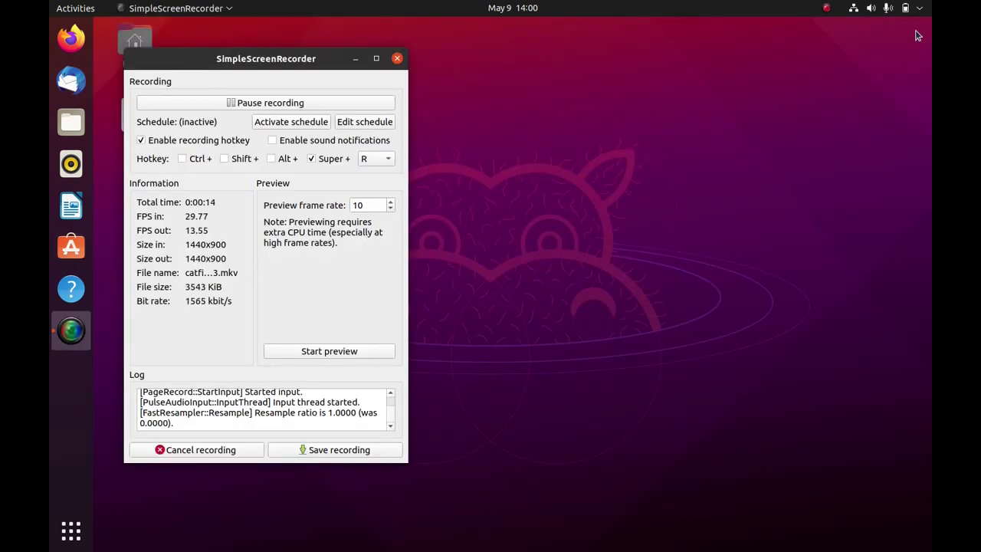
key(super)
text(soft)
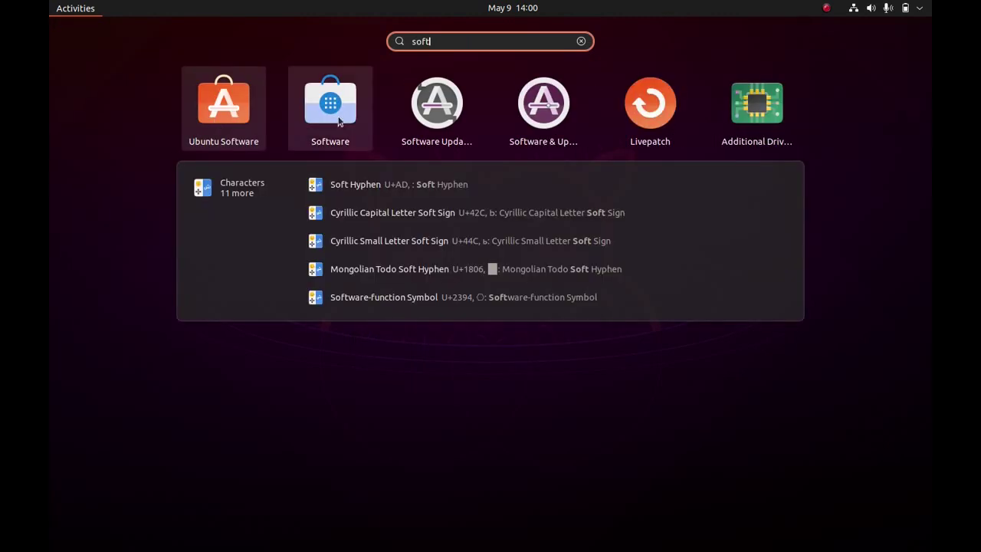
click(330, 108)
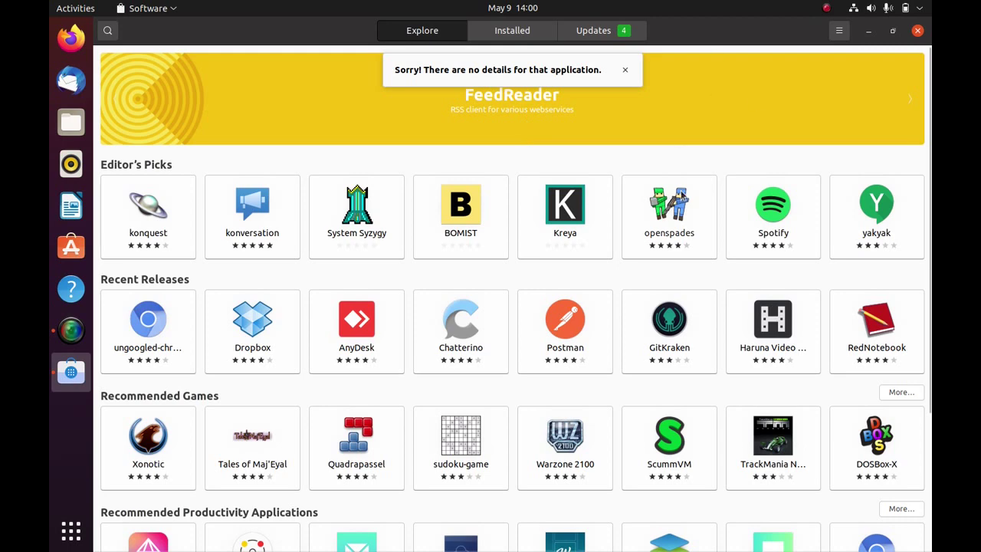
click(918, 31)
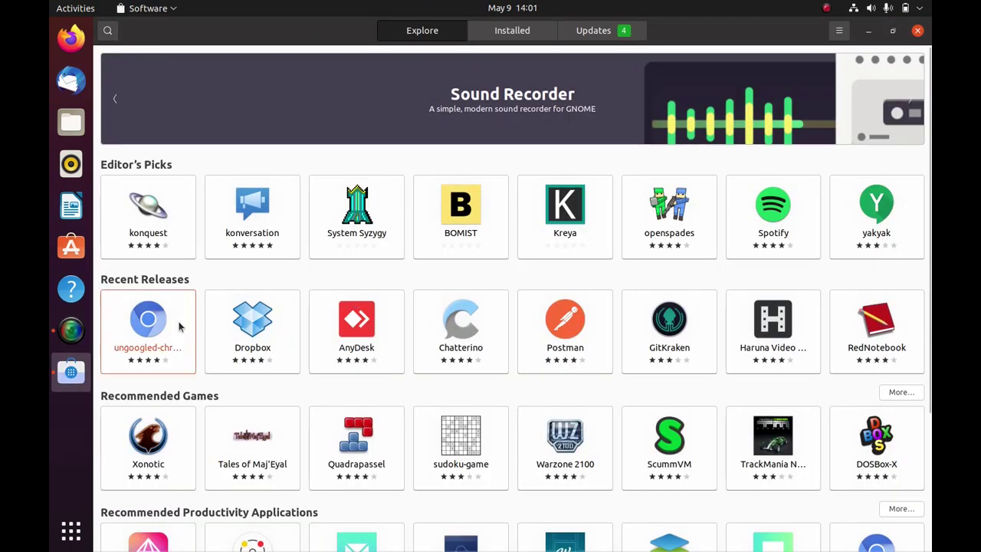
click(179, 327)
scroll(489, 322, down, 10)
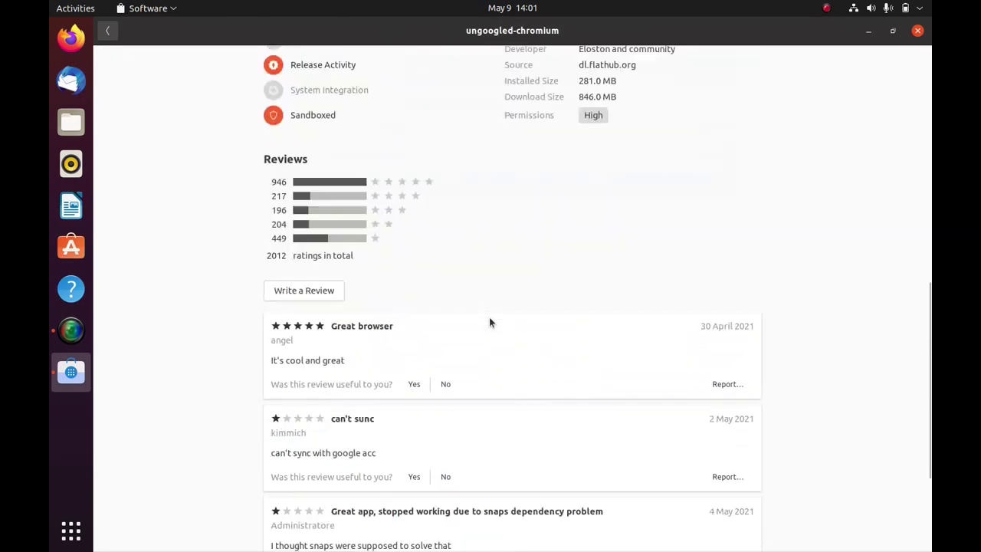
scroll(491, 322, up, 4)
drag(579, 227, 664, 228)
click(664, 228)
scroll(665, 228, up, 5)
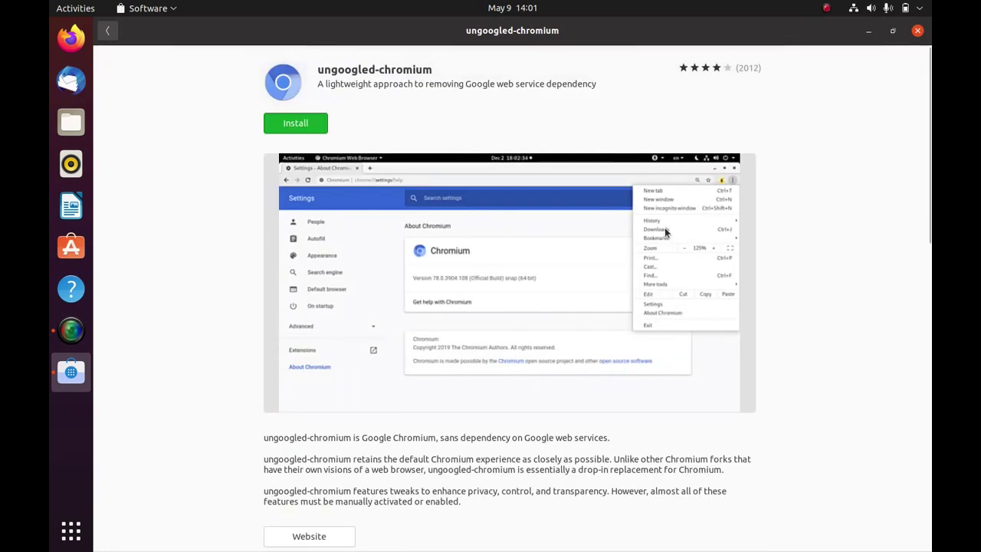
click(102, 32)
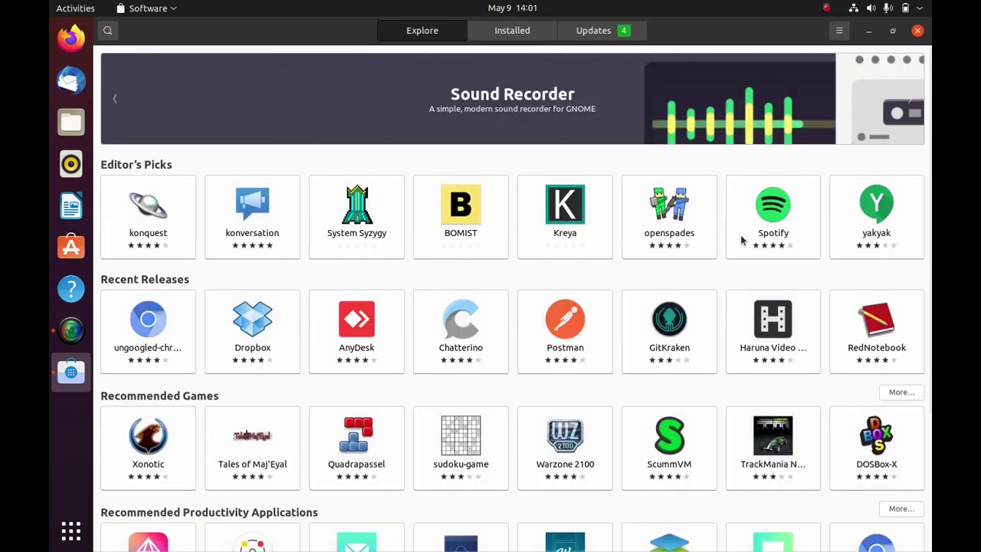
scroll(742, 240, down, 3)
scroll(741, 241, up, 3)
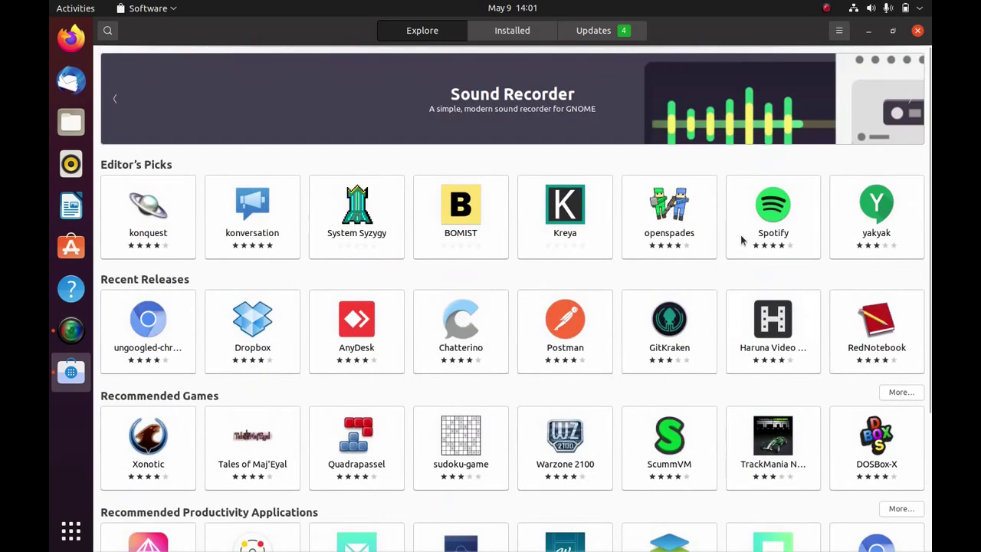
click(916, 33)
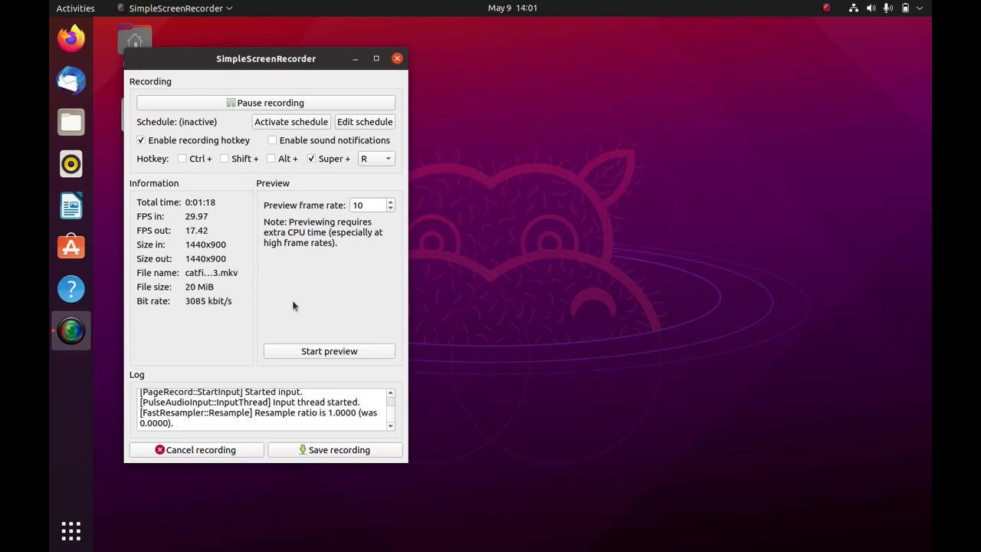
- Launch Terminal and run 'snap remove snap-store', authorizing it with the account password
click(52, 526)
text(term)
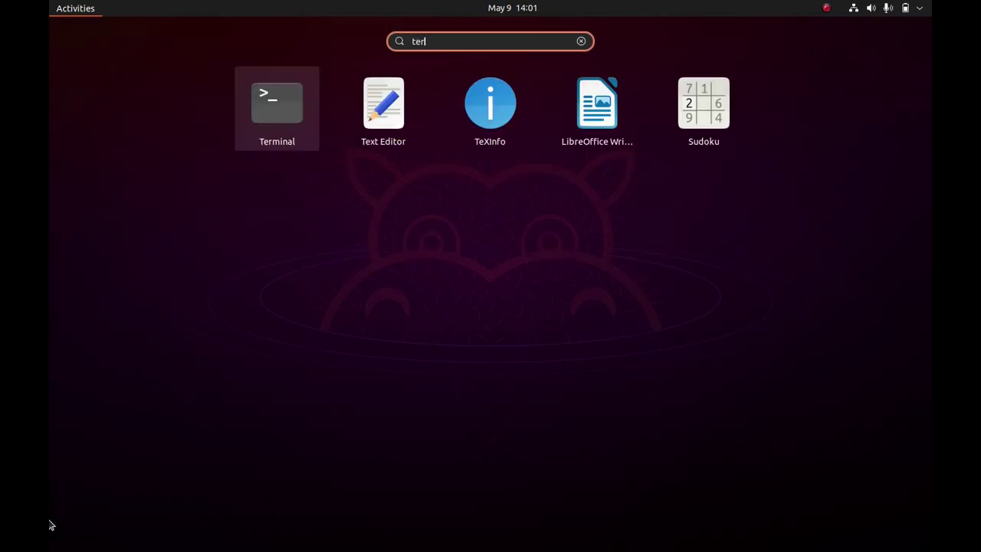
key(Return)
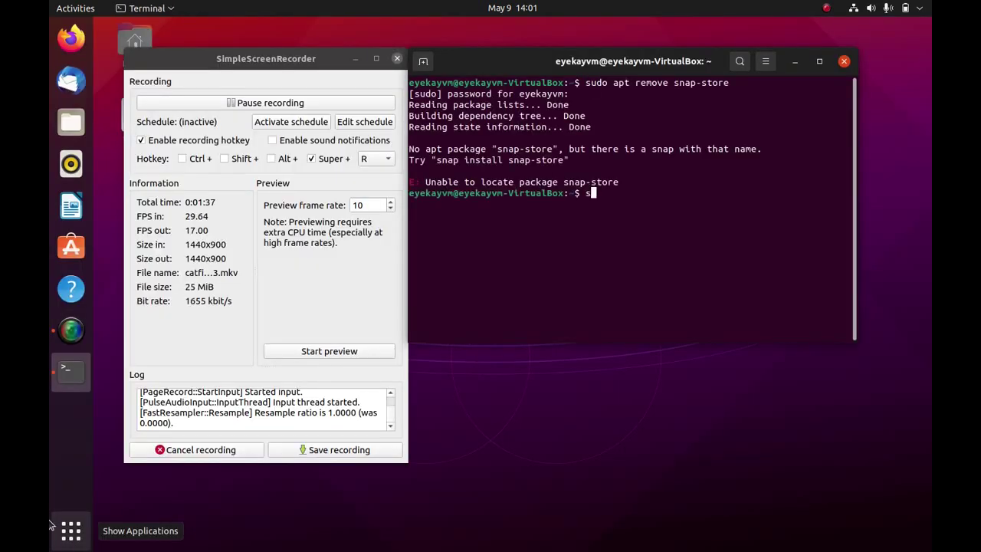
text(nap )
text(remove snap-)
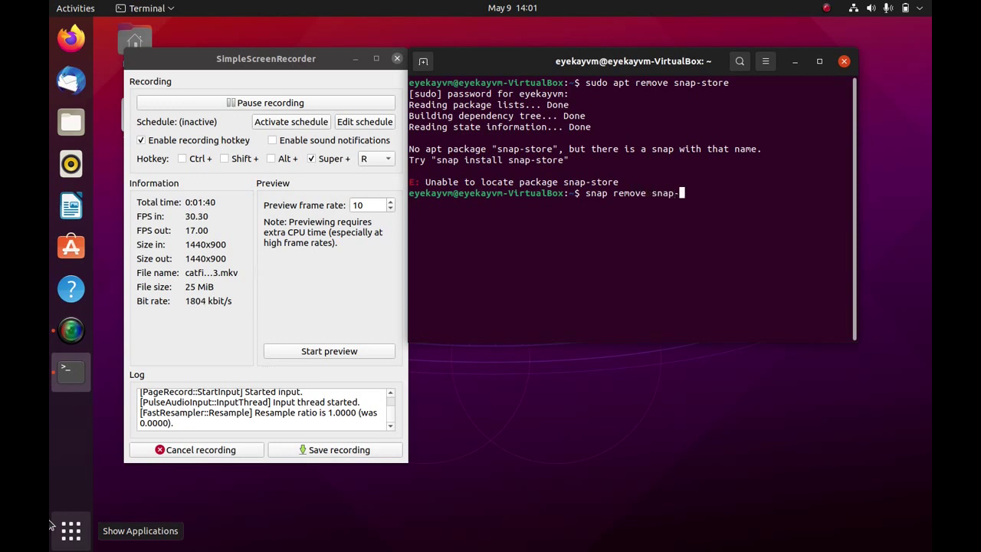
text(store)
key(Return)
text(*********)
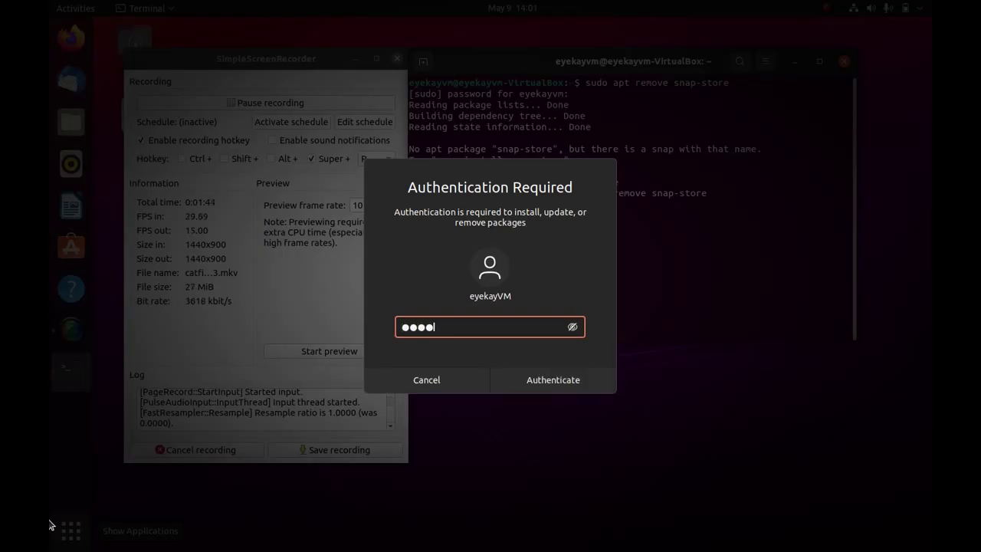
key(Return)
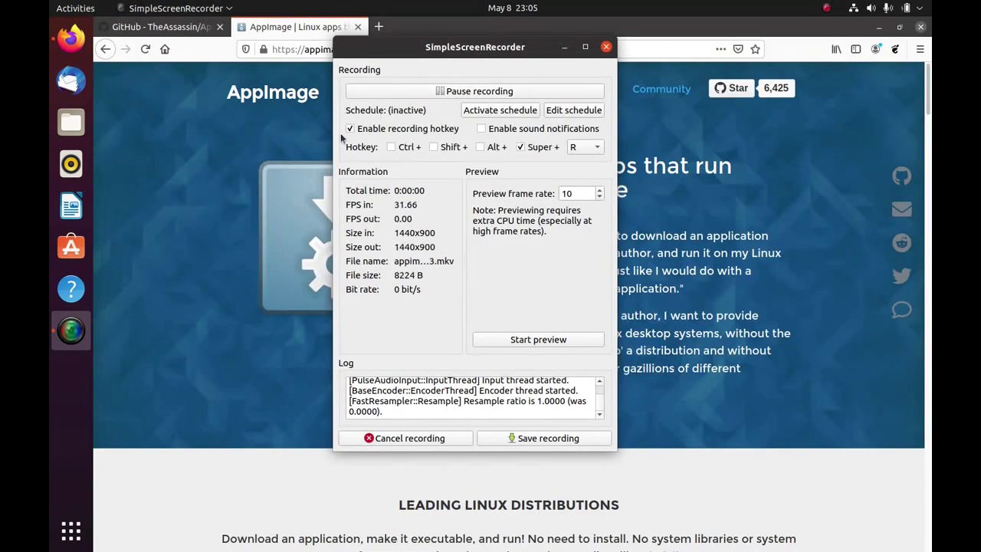
- Hide the recorder, switch between the AppImage and AppImageLauncher GitHub tabs, and read the README
key(super+h)
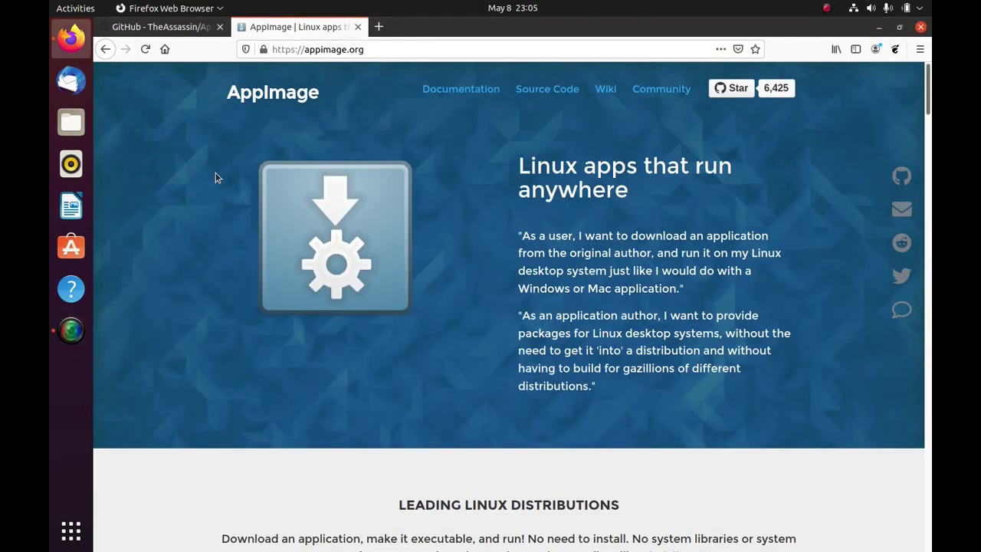
click(169, 31)
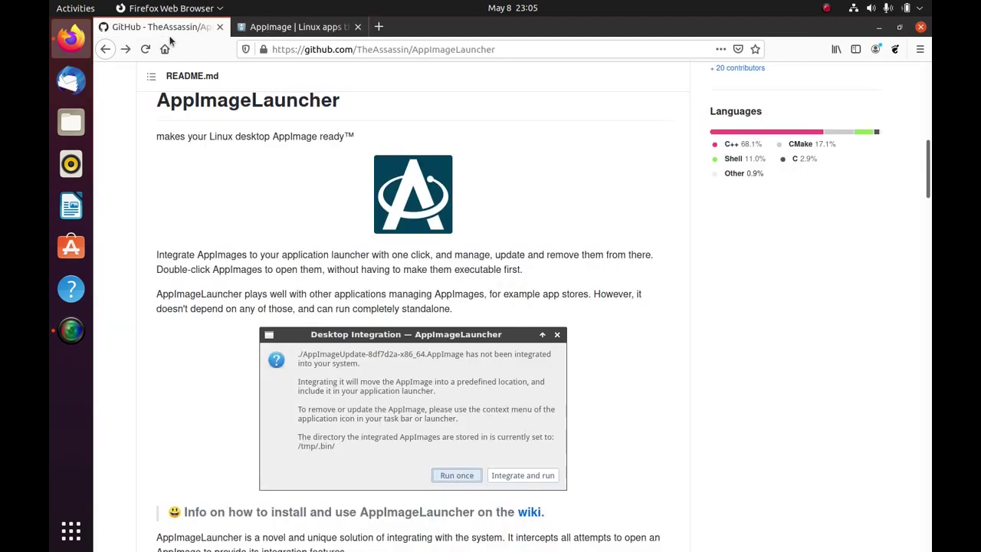
click(295, 26)
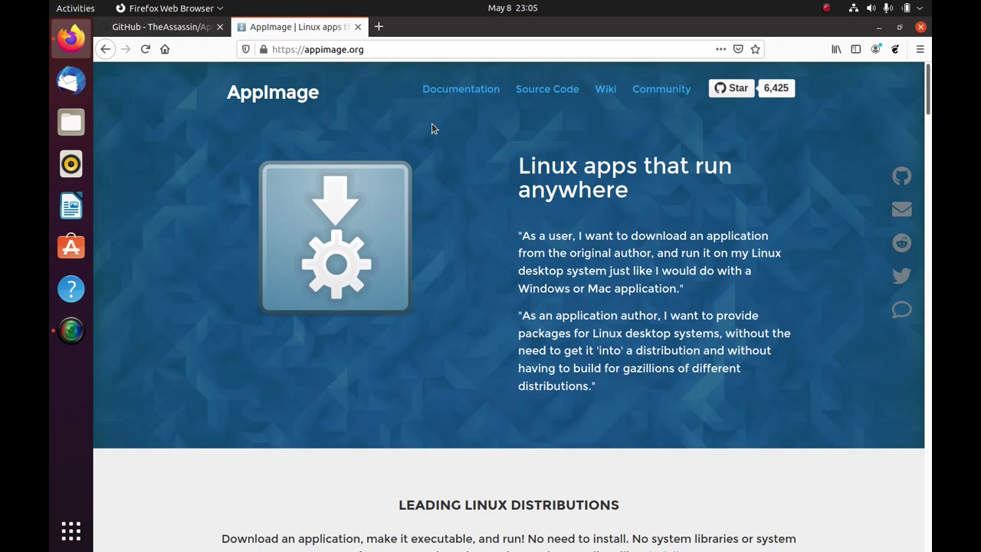
click(176, 30)
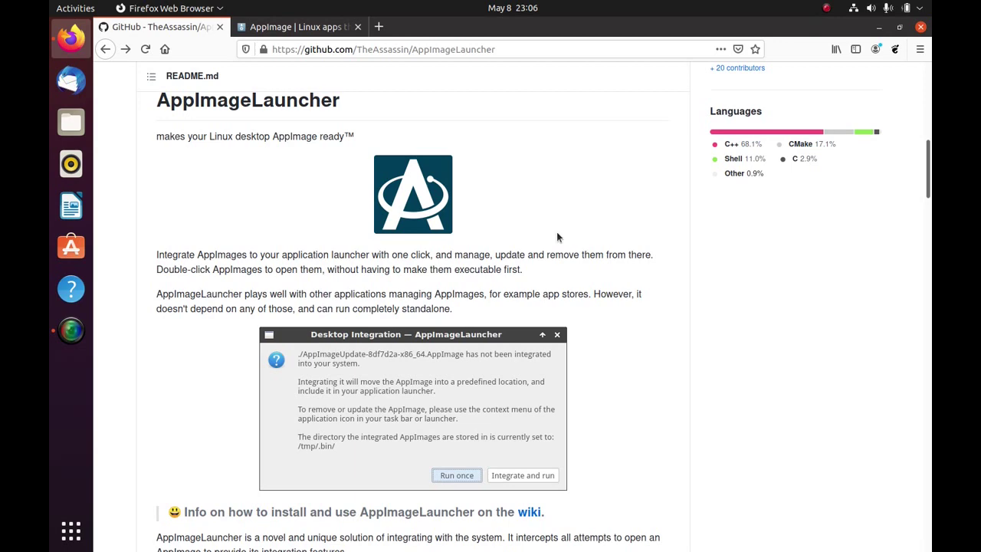
scroll(557, 236, up, 3)
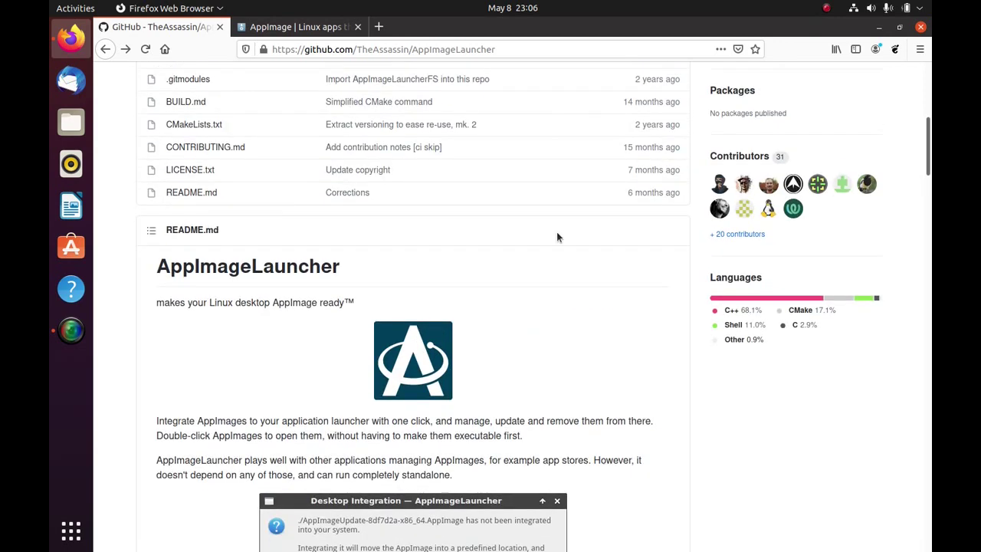
scroll(557, 237, down, 4)
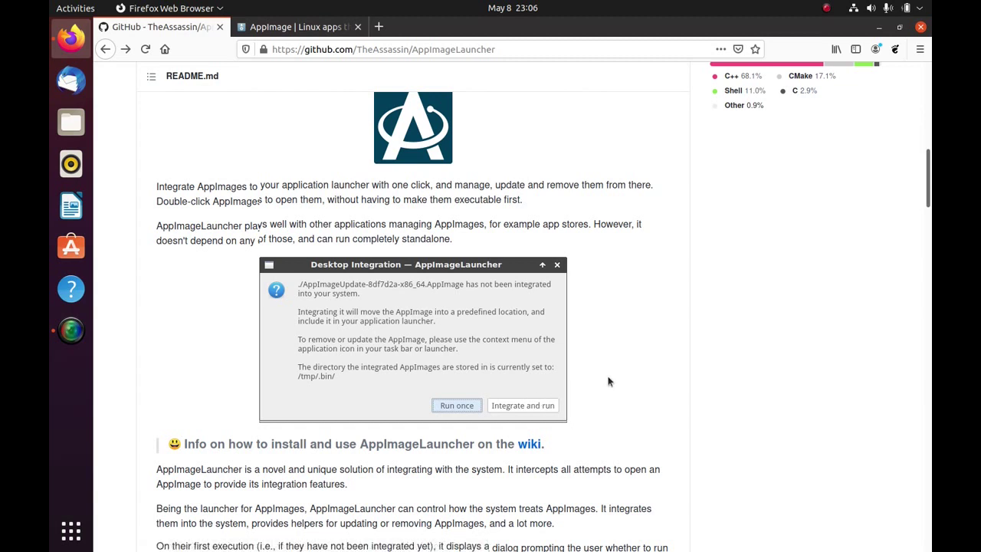
scroll(608, 381, down, 2)
scroll(608, 381, up, 2)
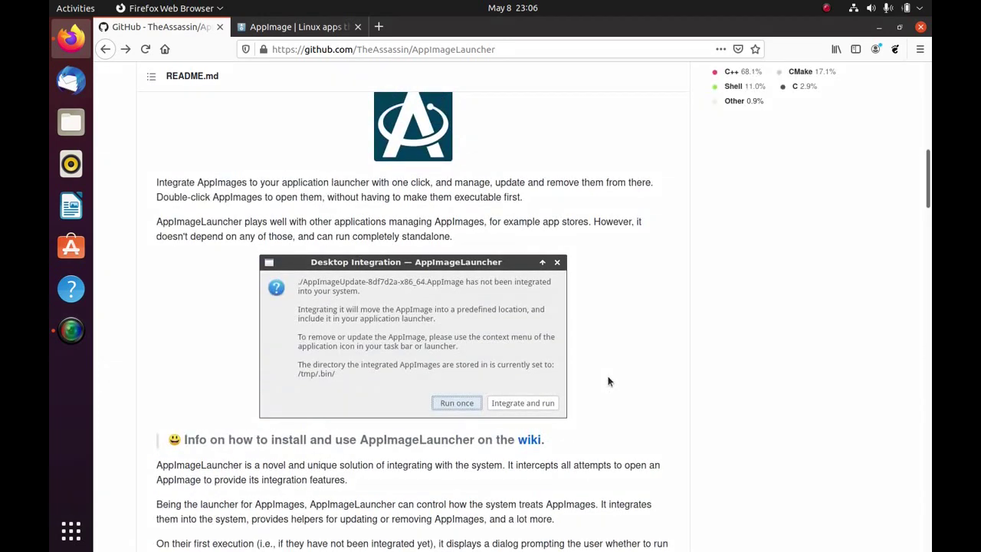
scroll(567, 385, down, 1)
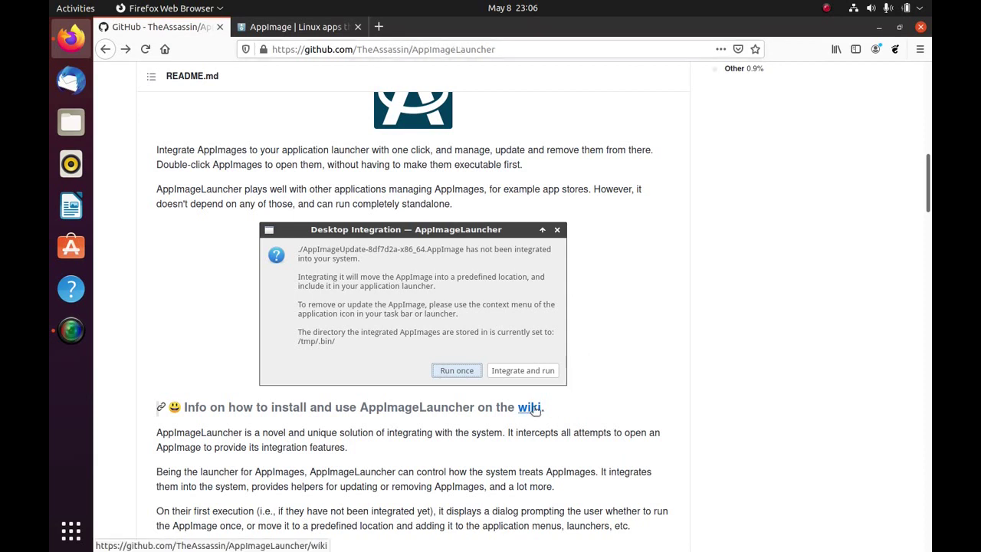
- Open the AppImageLauncher wiki's Install on Ubuntu/Debian page and select the add-apt-repository PPA command
click(529, 407)
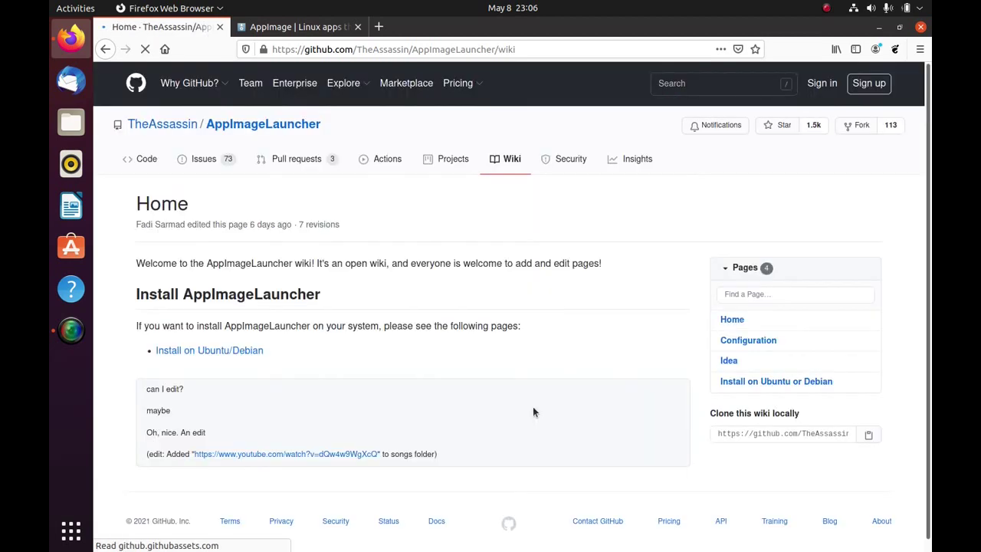
click(178, 350)
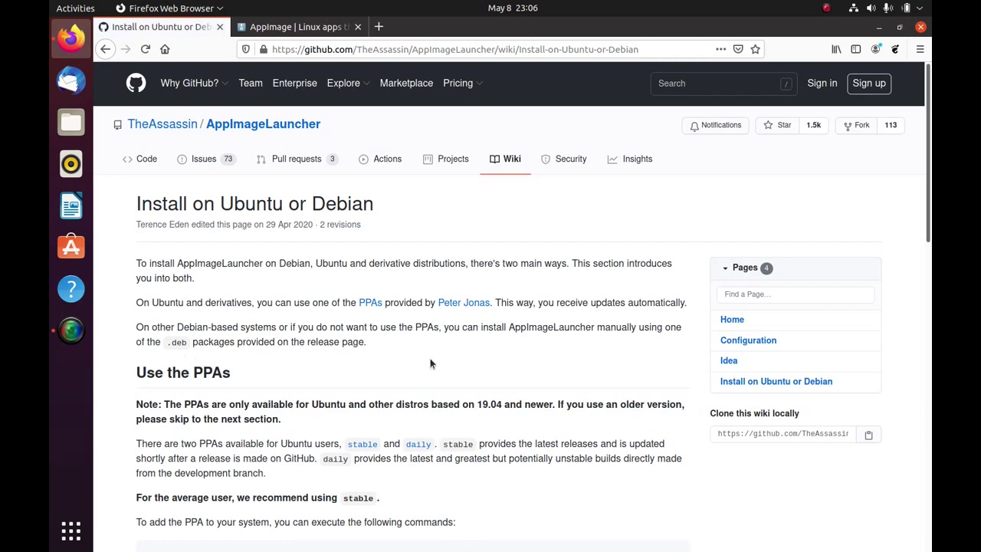
scroll(430, 363, down, 5)
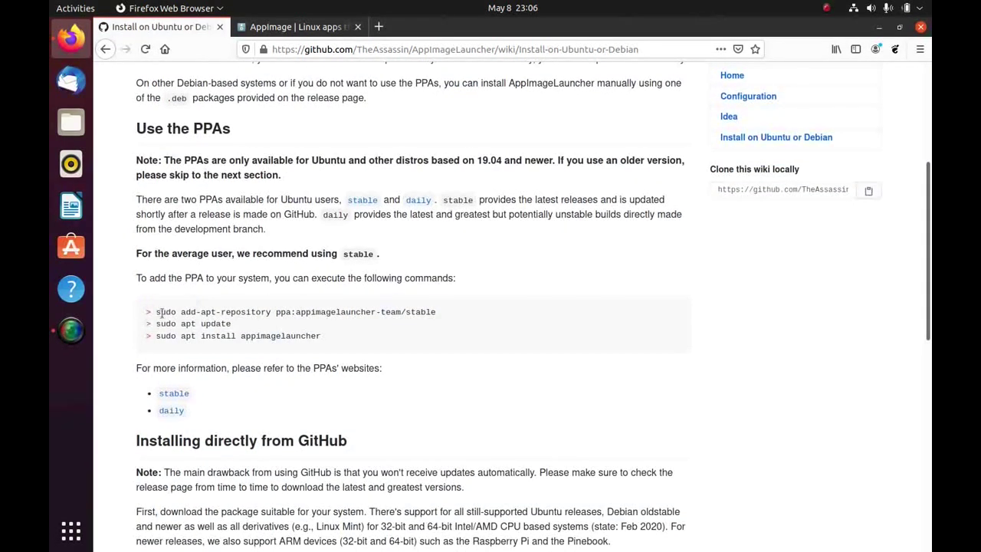
drag(159, 311, 320, 349)
click(227, 331)
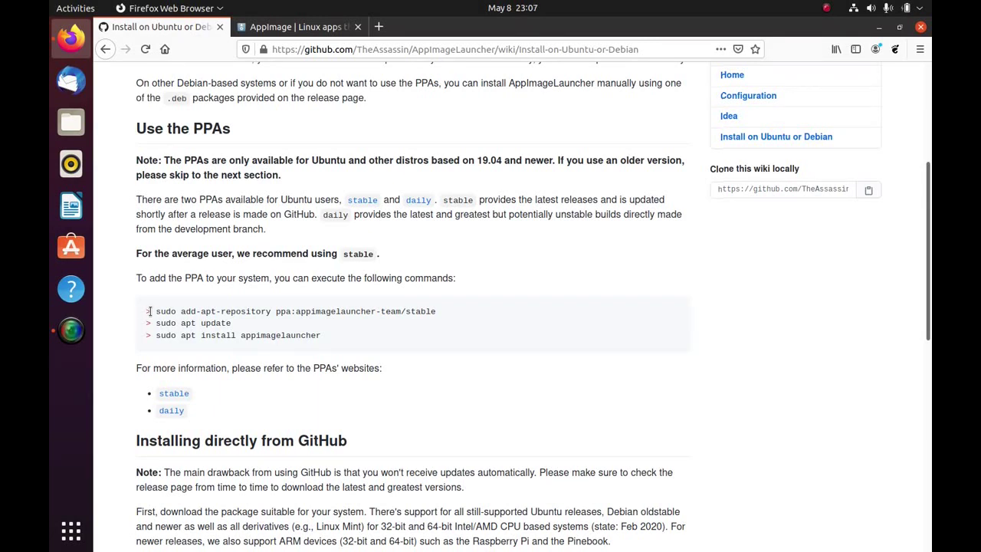
drag(150, 311, 131, 318)
drag(156, 311, 446, 310)
click(385, 329)
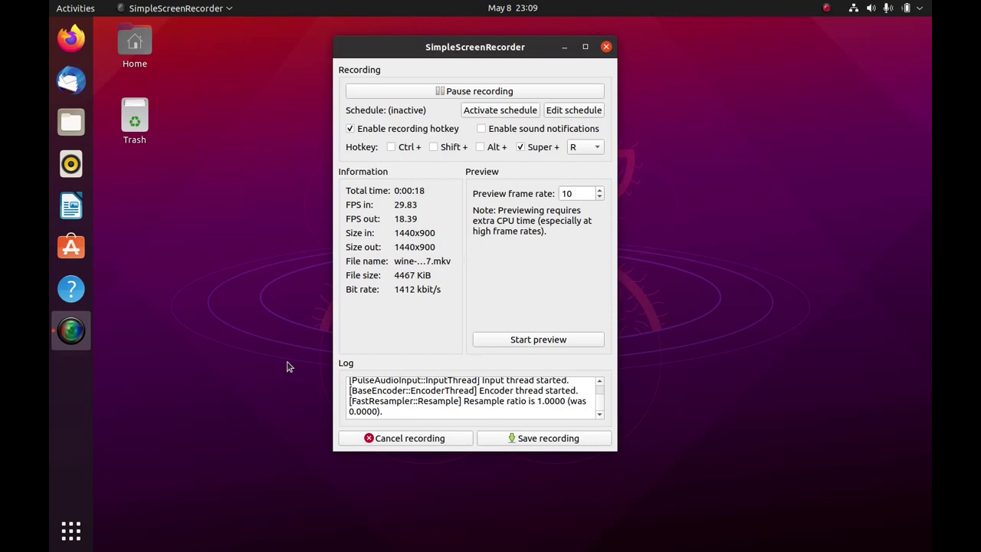
- Launch Terminal from the applications search and move the recorder window aside to uncover it
click(77, 521)
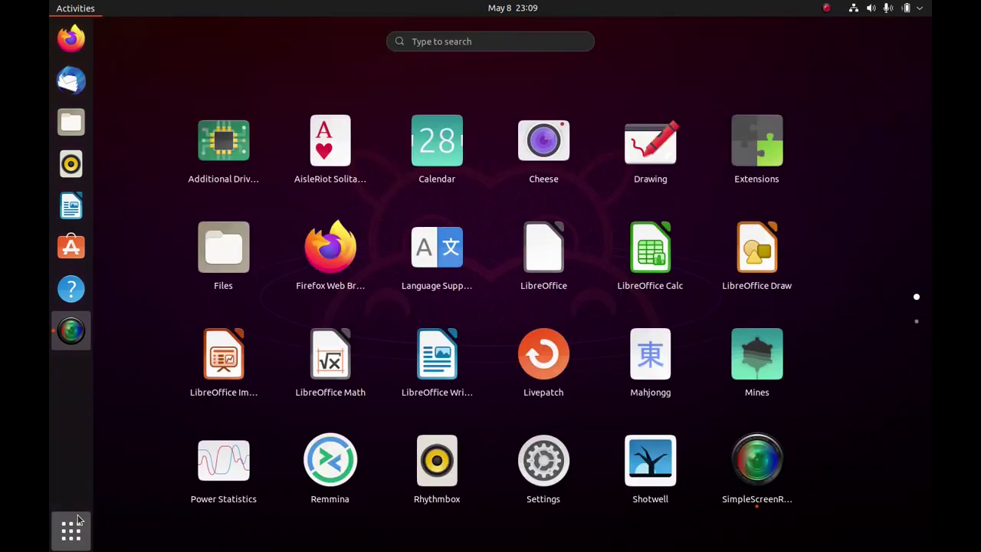
text(ter)
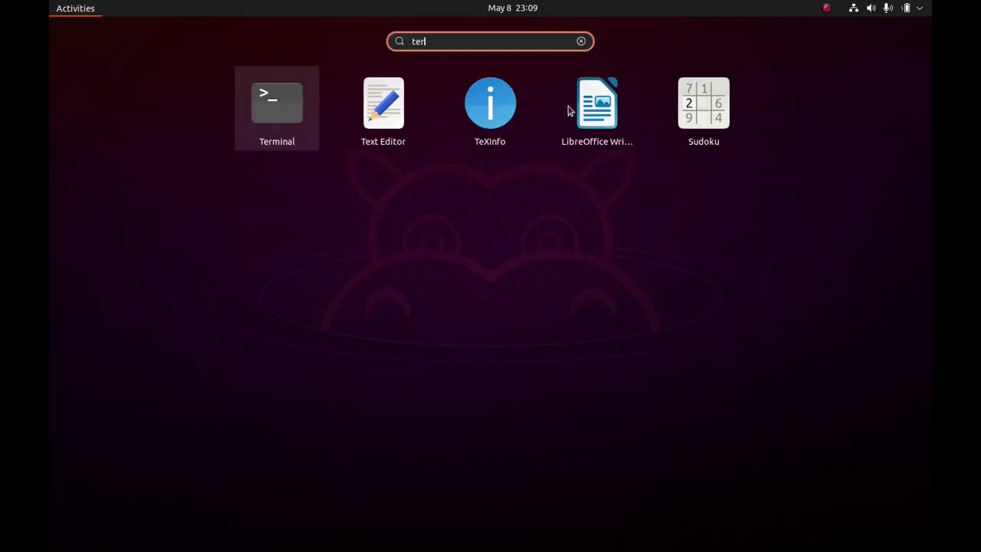
text(m)
key(Return)
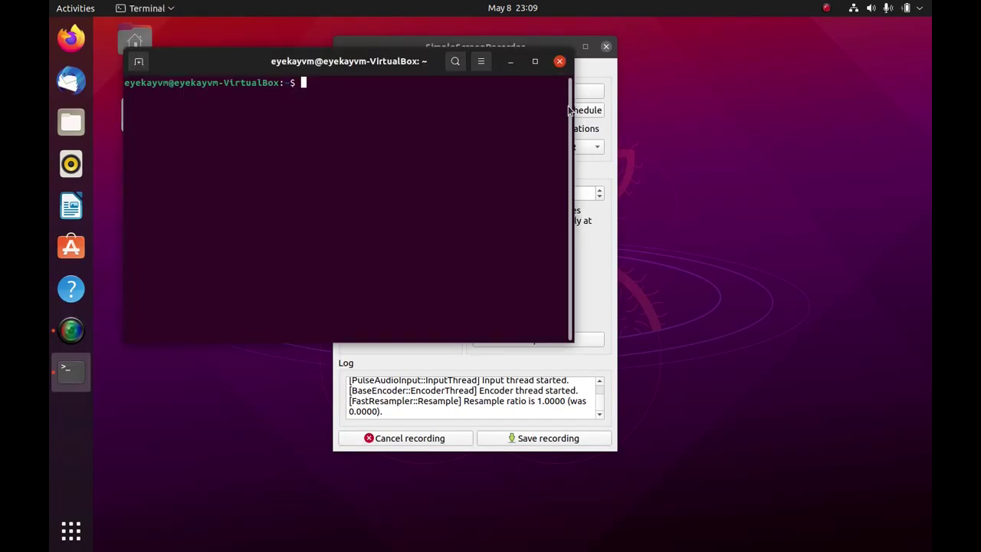
click(592, 86)
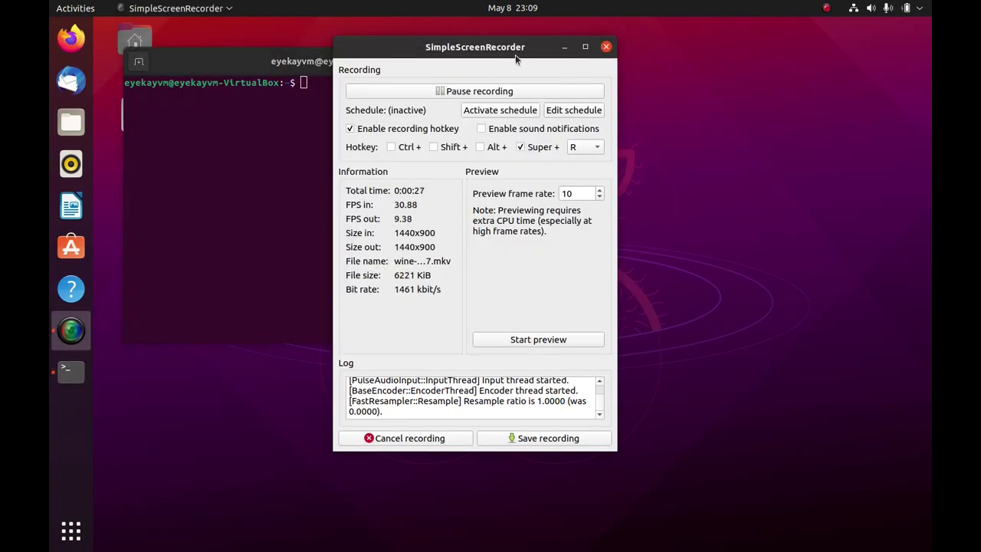
drag(502, 48, 747, 53)
key(alt+Tab)
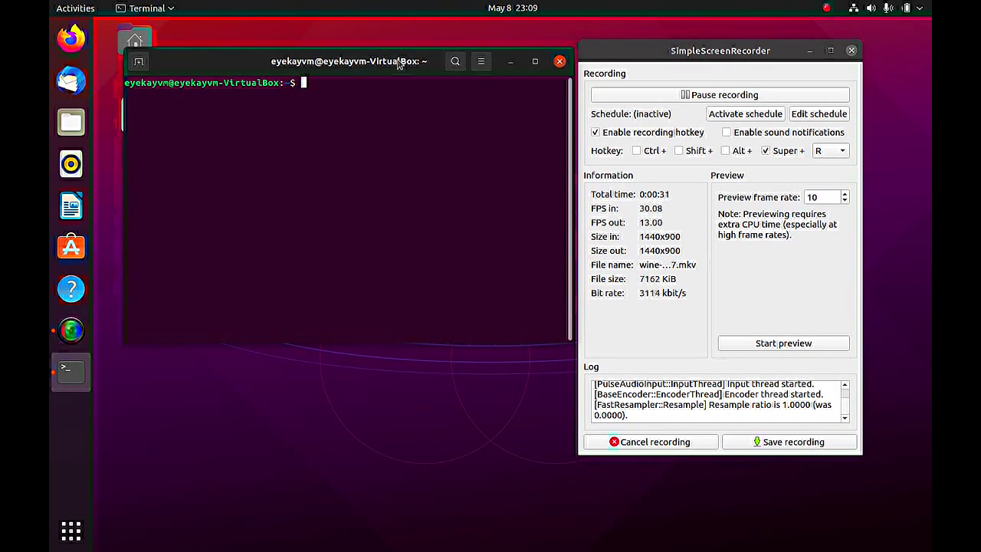
click(633, 176)
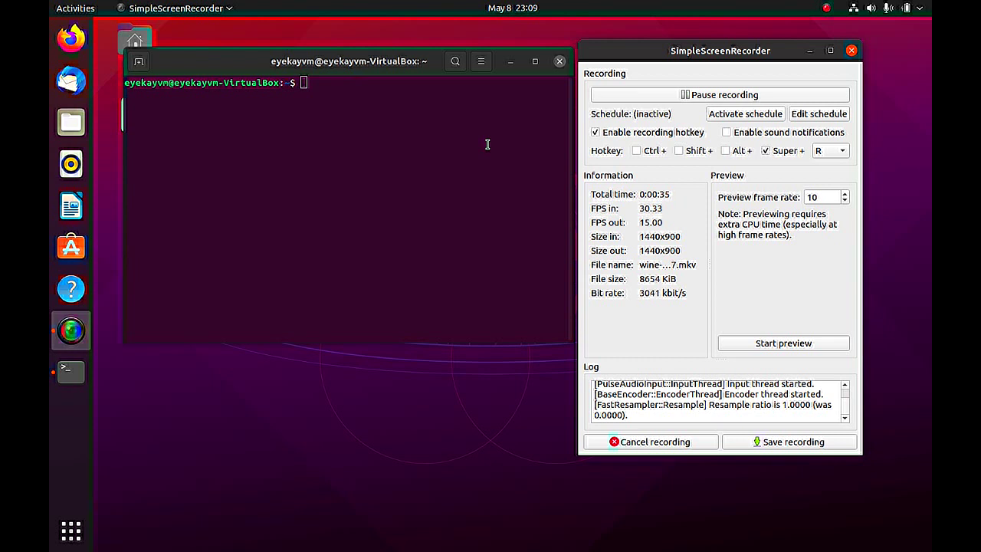
click(366, 263)
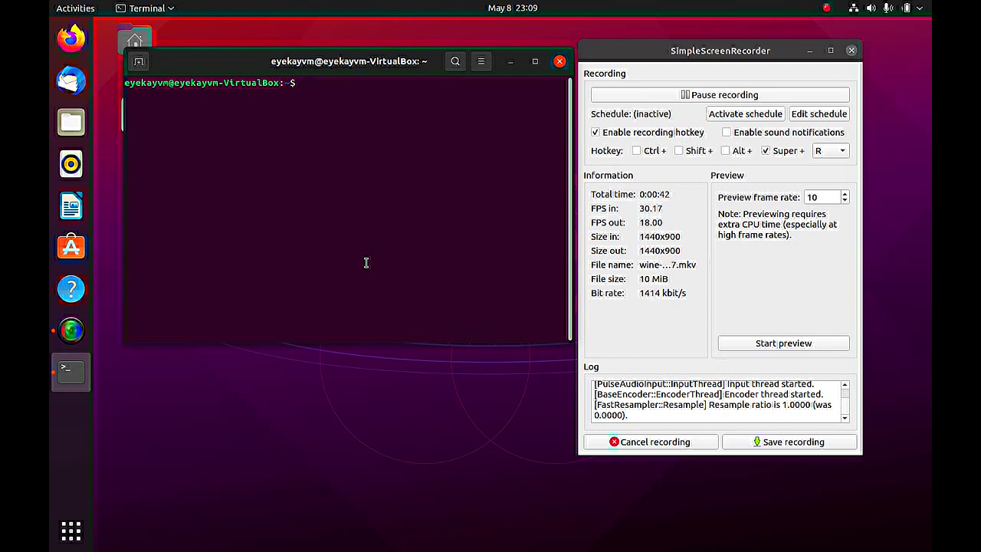
- Run 'sudo apt install wine', enter the password, and confirm the package download with y
text(sudo apt in)
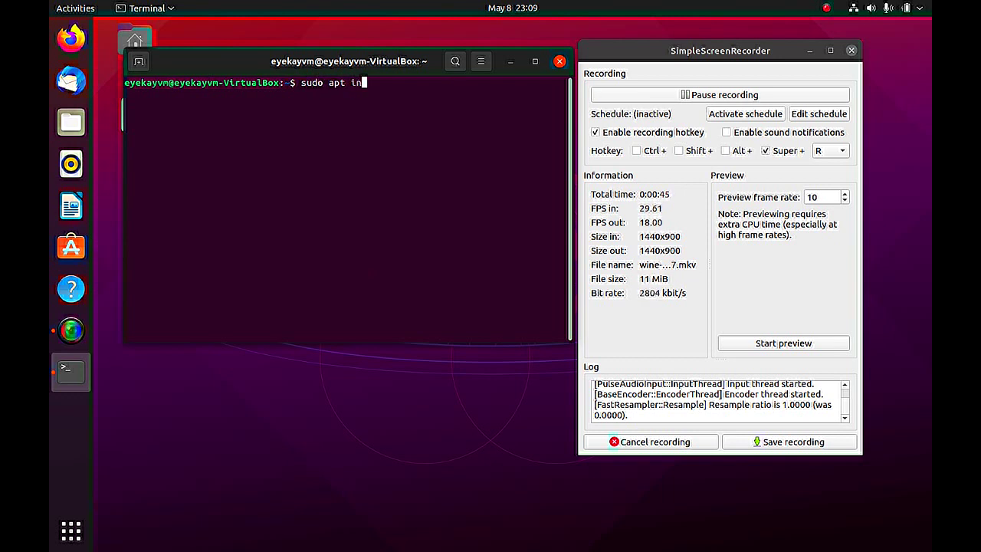
text(stall wine)
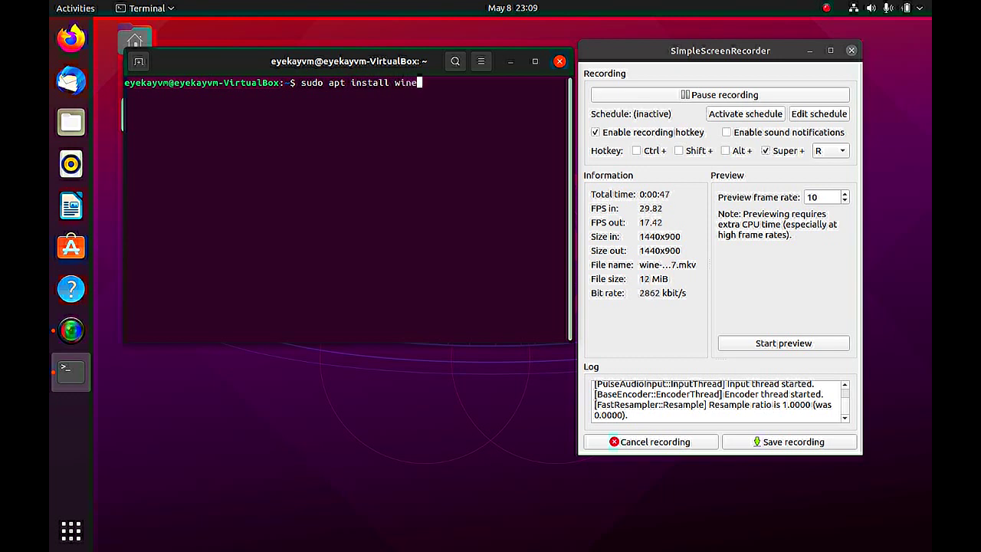
key(Return)
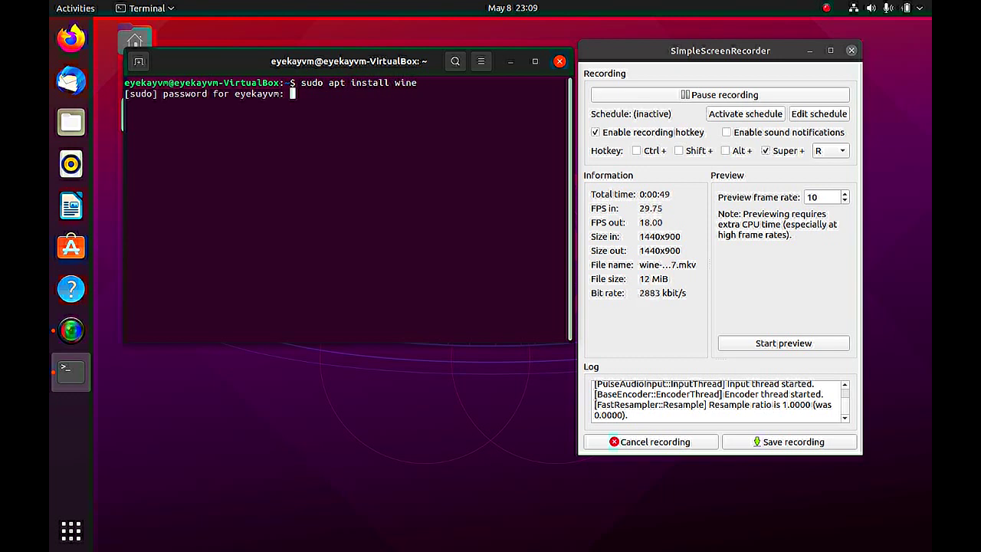
key(Return)
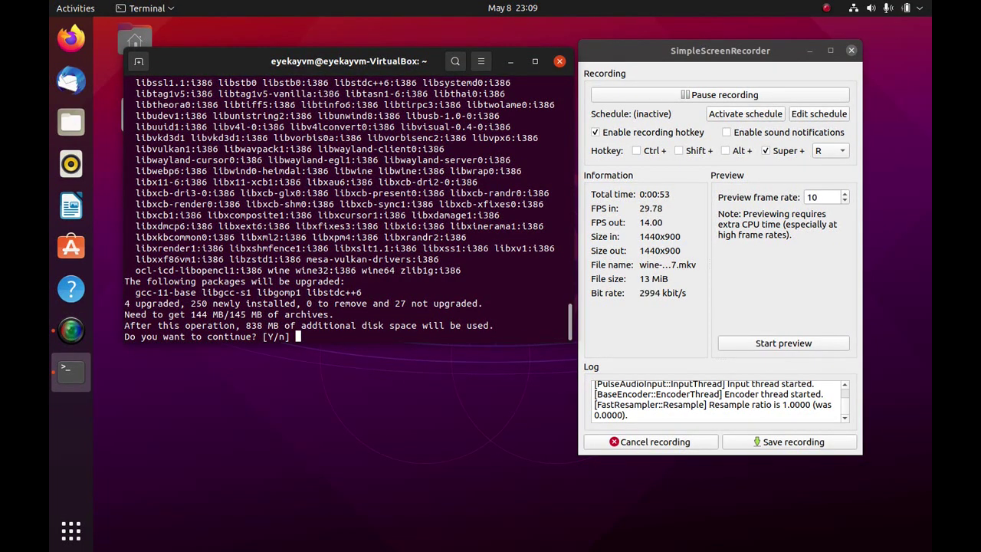
text(y)
key(Return)
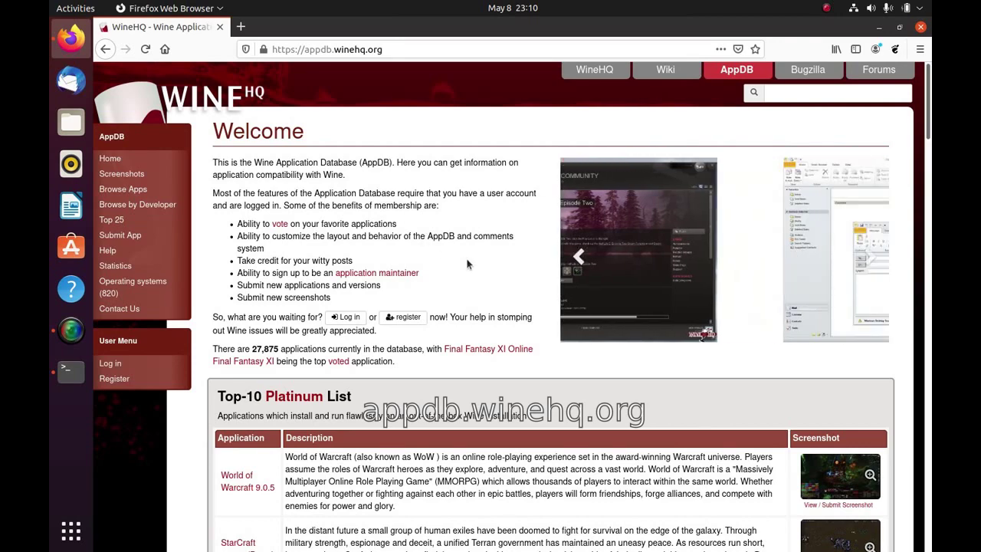
- Open the Microsoft Office (installer only) 2019 (HUP) entry from the AppDB application list
scroll(468, 264, down, 5)
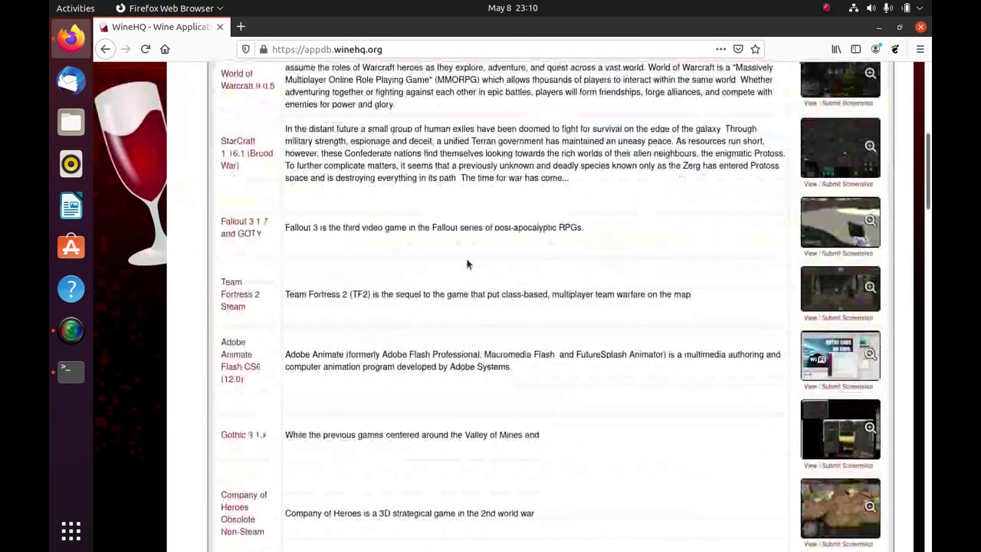
scroll(468, 265, down, 1)
scroll(468, 264, up, 5)
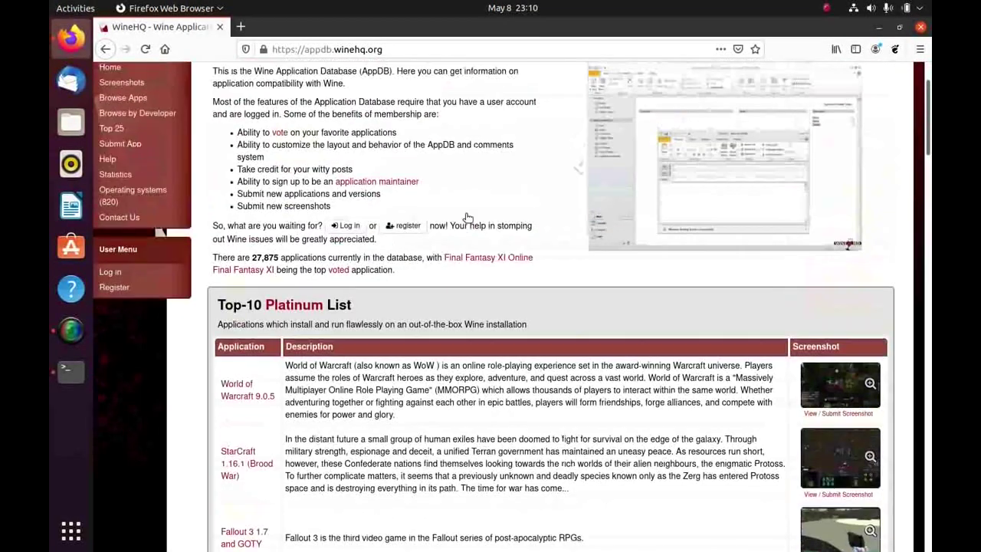
scroll(767, 120, down, 10)
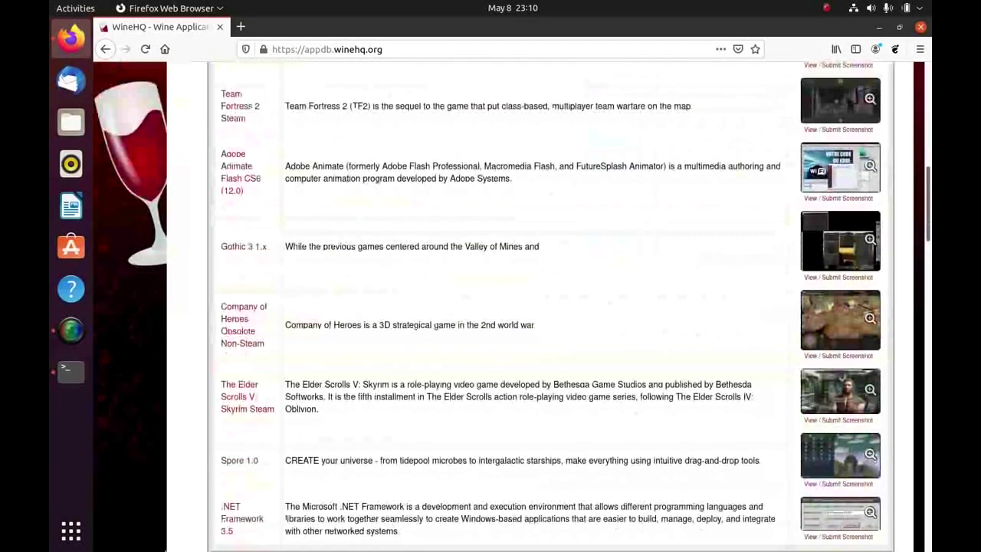
scroll(549, 307, down, 20)
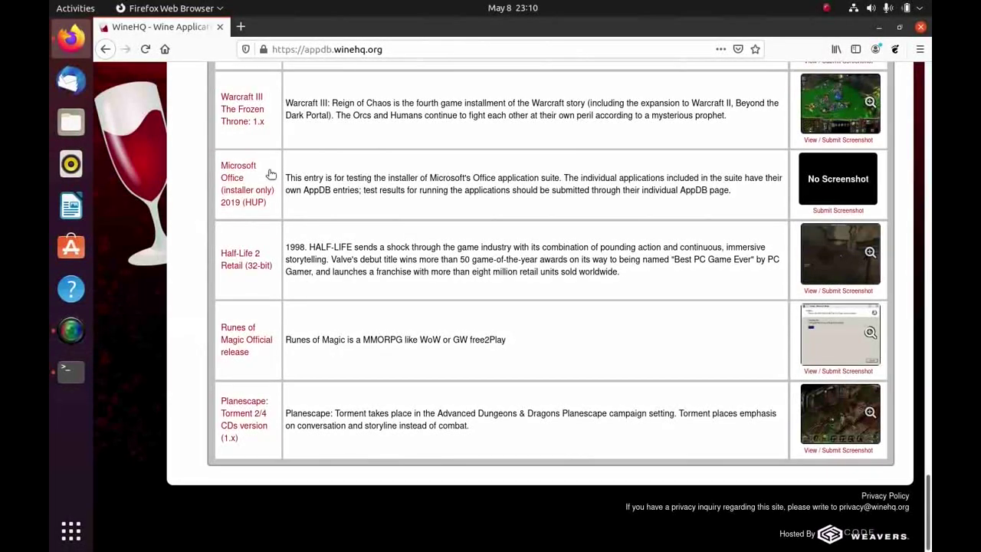
click(236, 198)
scroll(445, 212, up, 4)
scroll(447, 213, up, 3)
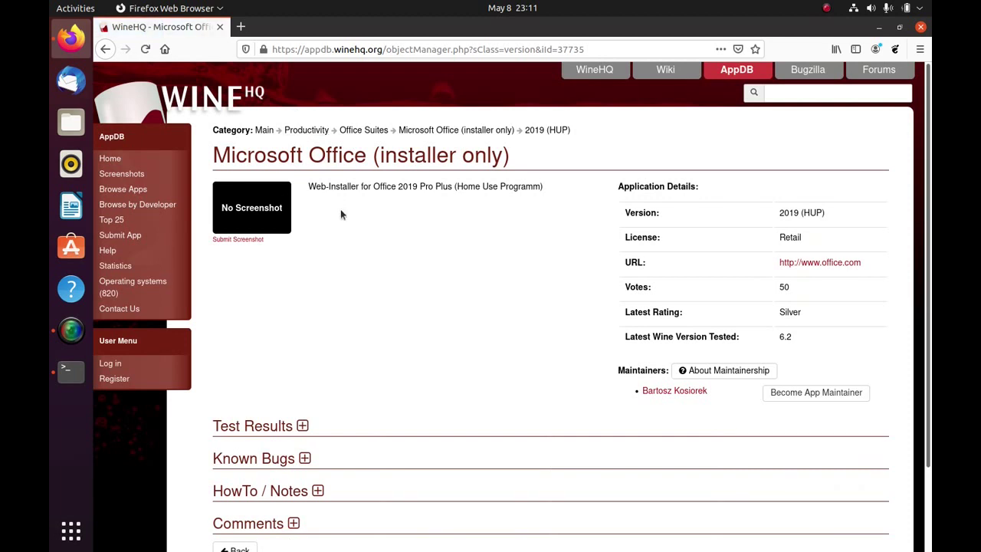
- Go up to the Productivity category listing, then switch back to the Terminal running the wine install
scroll(341, 209, down, 3)
scroll(341, 210, up, 3)
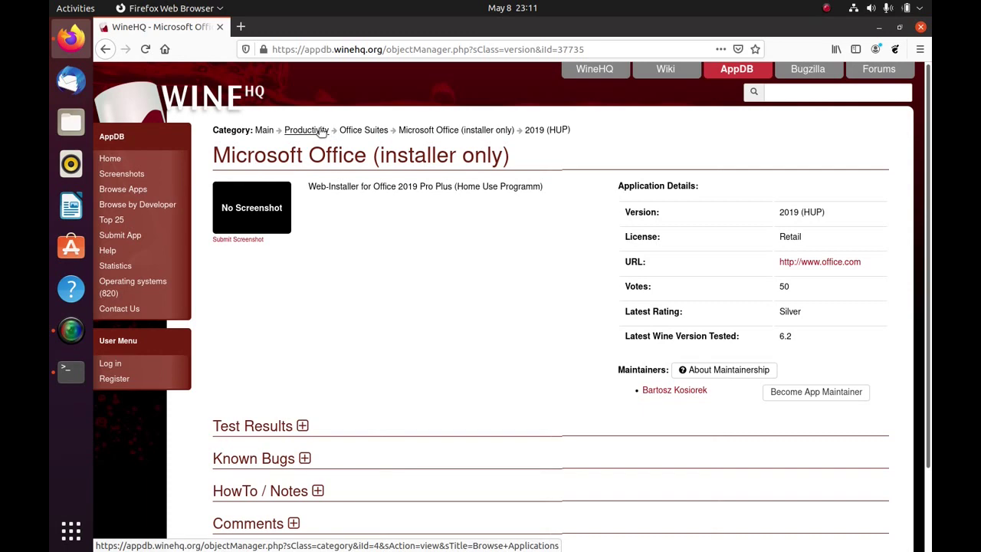
click(322, 131)
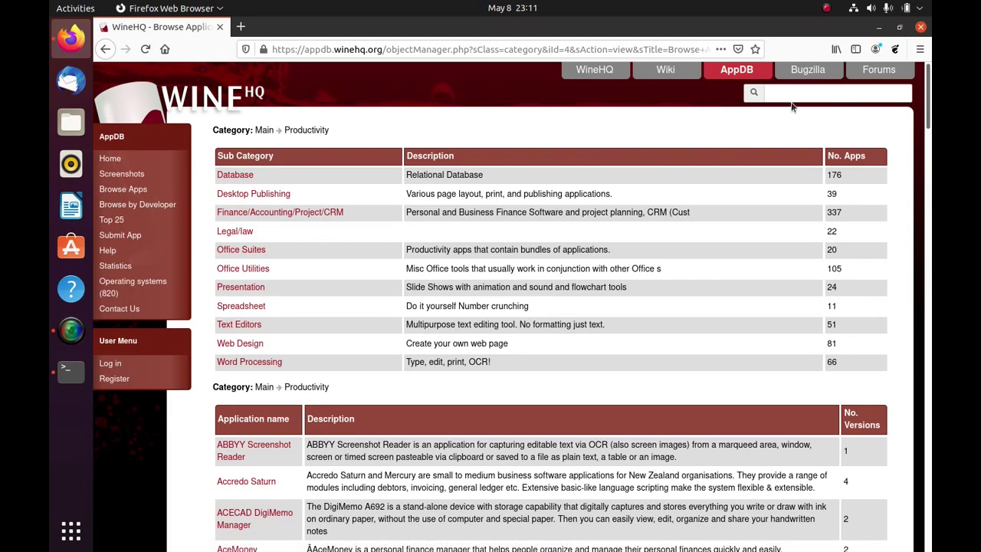
key(alt+Tab)
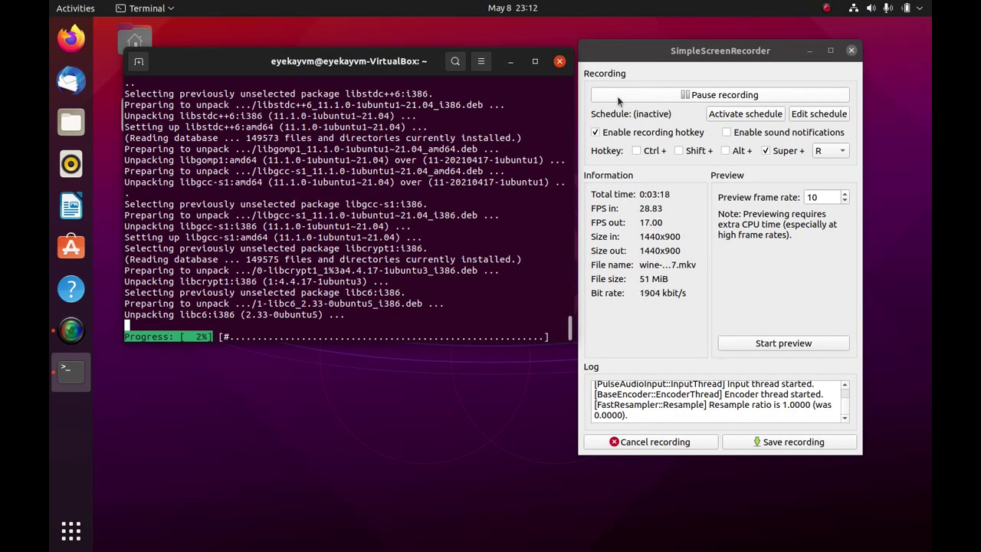
- Close the Terminal window after the wine package installation finishes
click(617, 96)
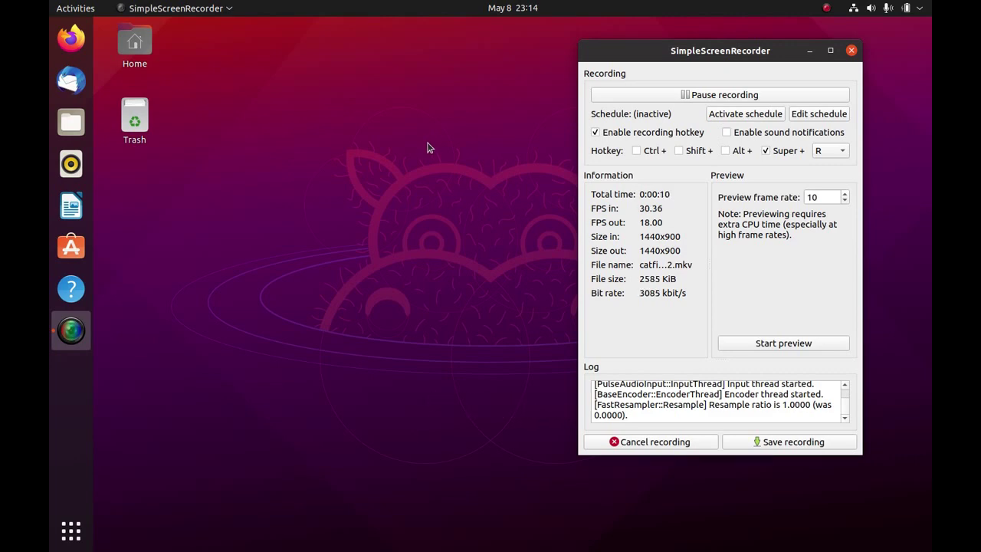
- Launch the Terminal by searching 'term' in Show Applications
click(69, 522)
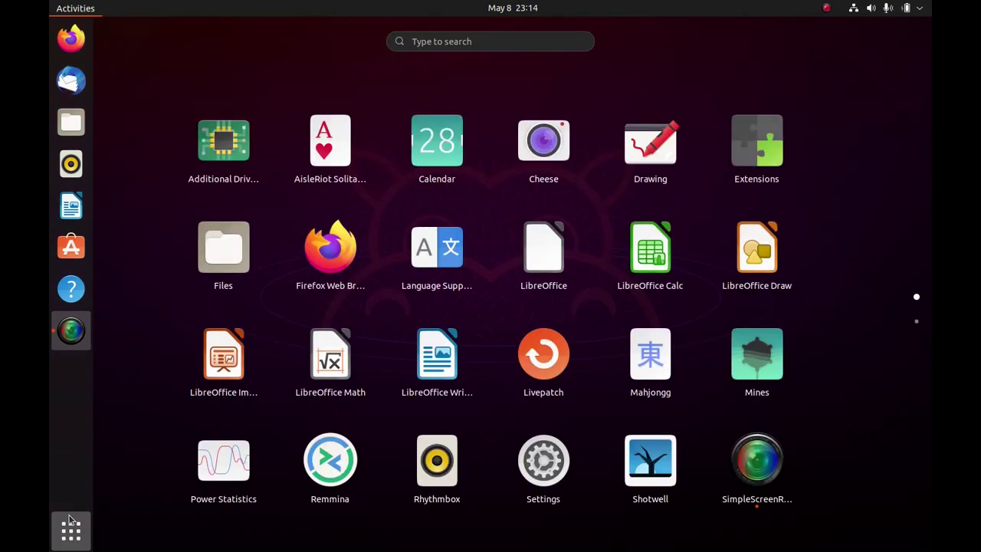
text(term)
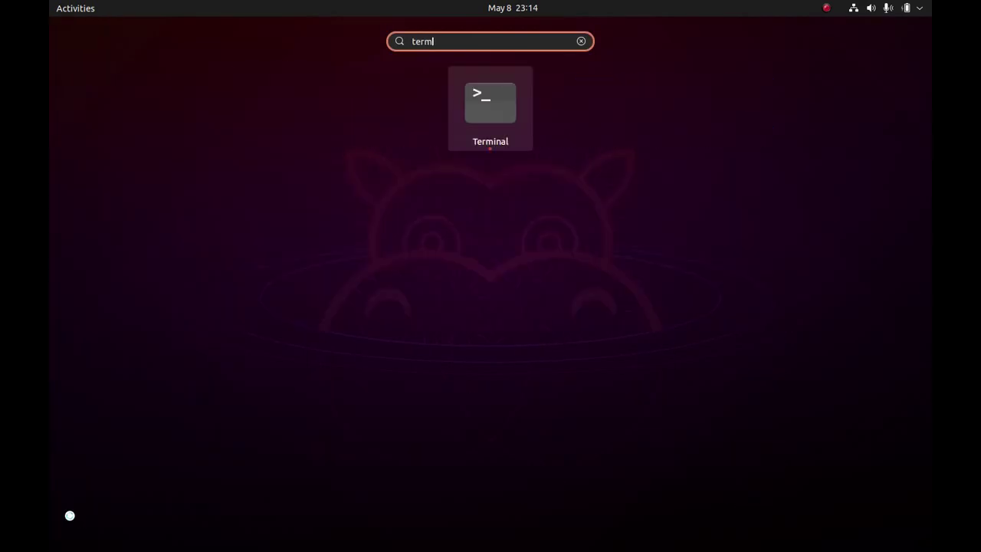
key(Return)
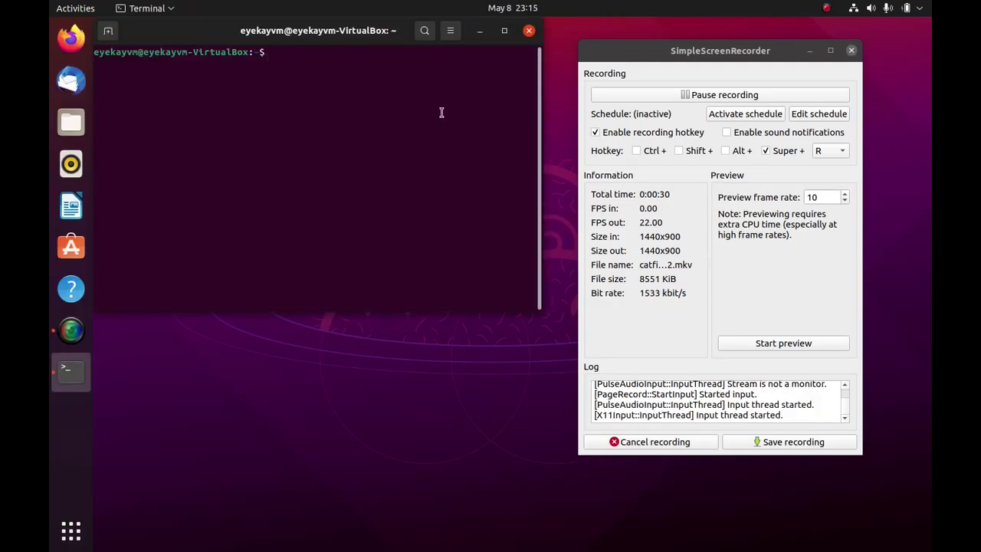
- Run 'sudo apt install catfish vlc' and confirm installing the 59 new packages with y
text(sudo apt instal)
key(BackSpace)
key(BackSpace)
text(all catfi)
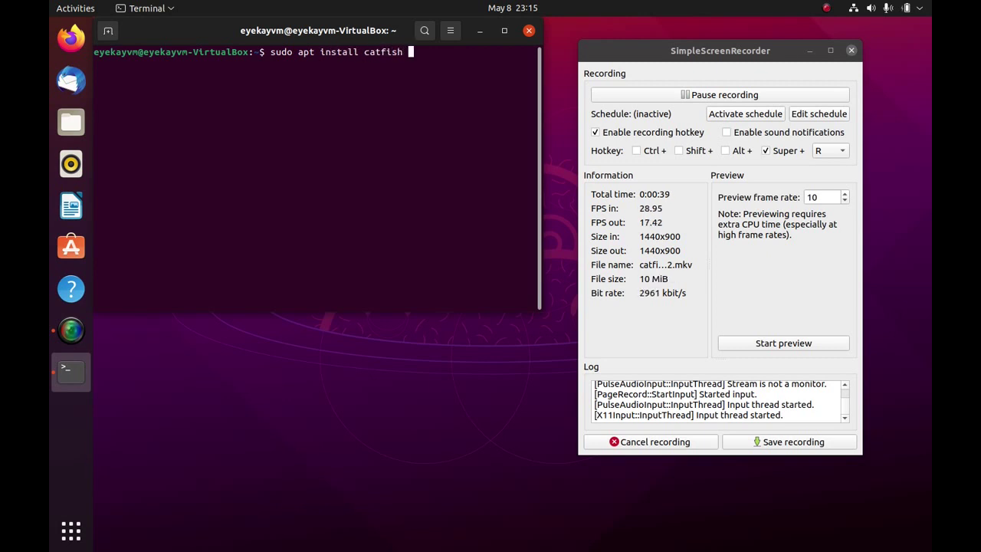
text(sh vlc)
key(Return)
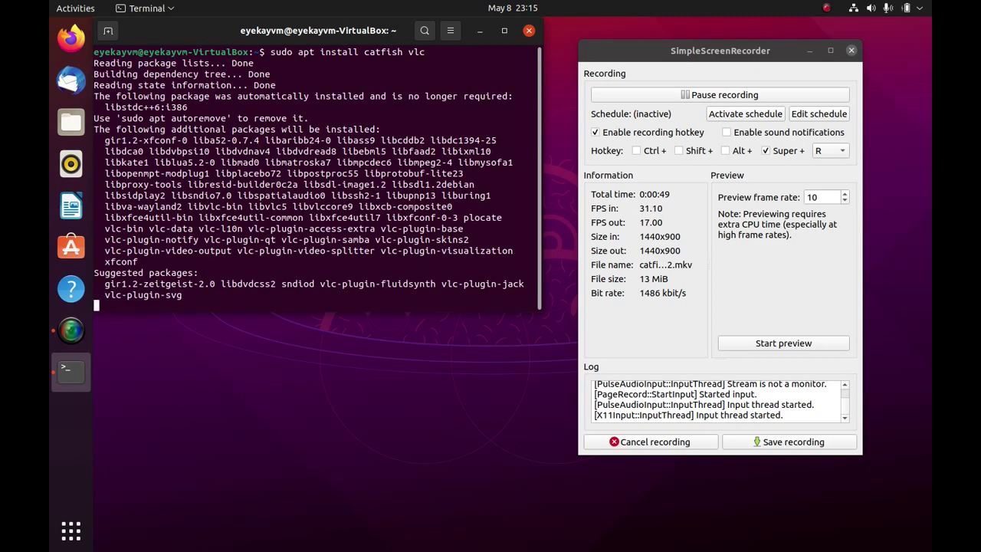
text(y)
key(Return)
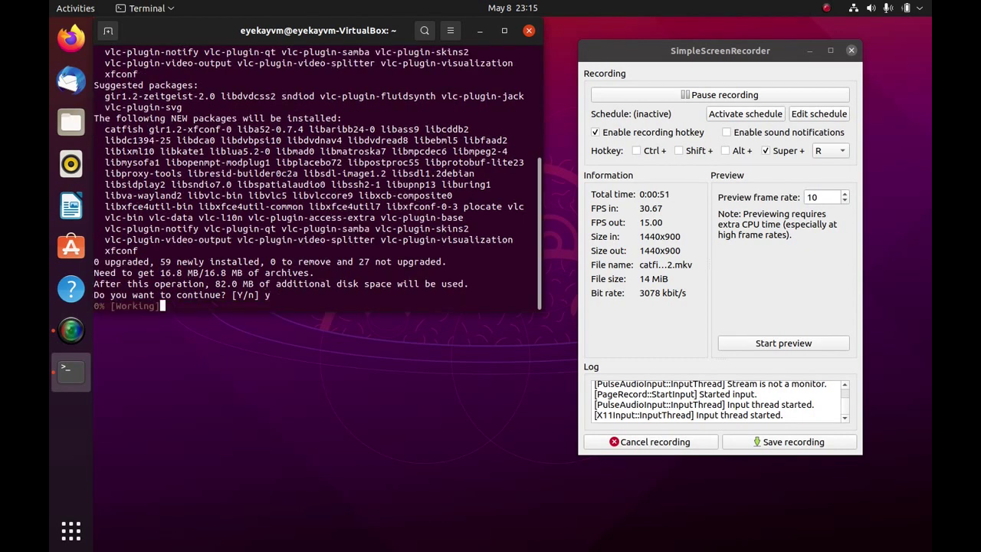
click(640, 96)
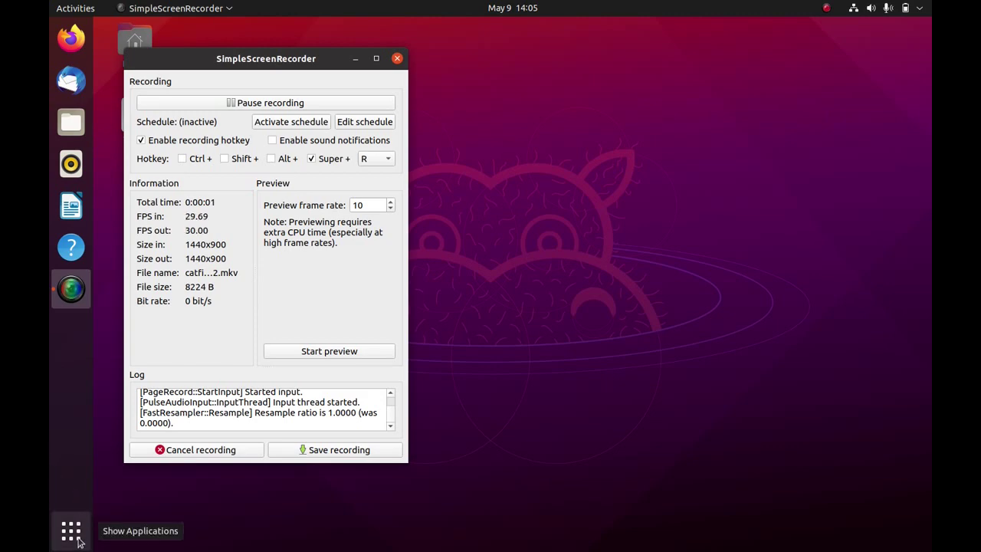
- Launch Catfish File Search and search for files matching 'intro'
click(77, 540)
text(catfi)
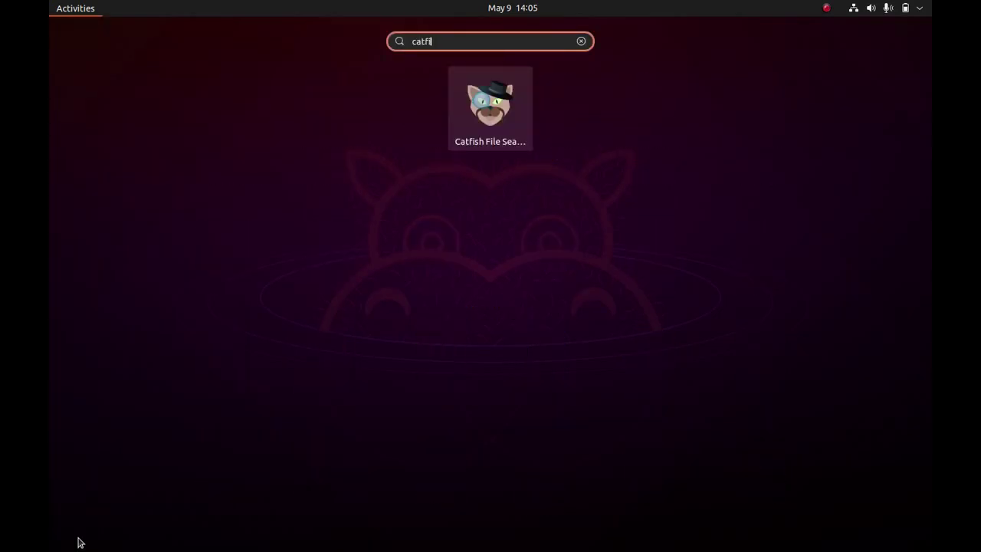
key(Escape)
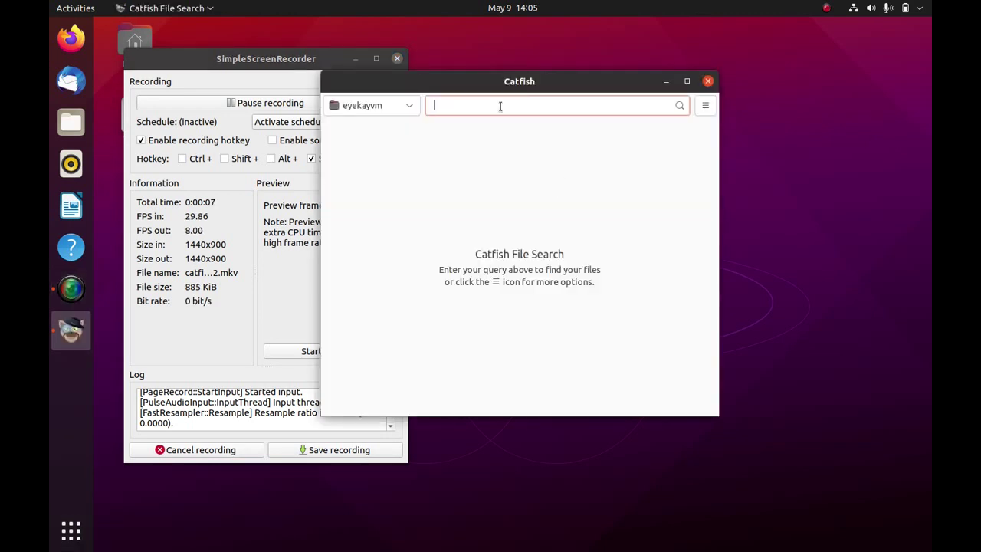
text(intro)
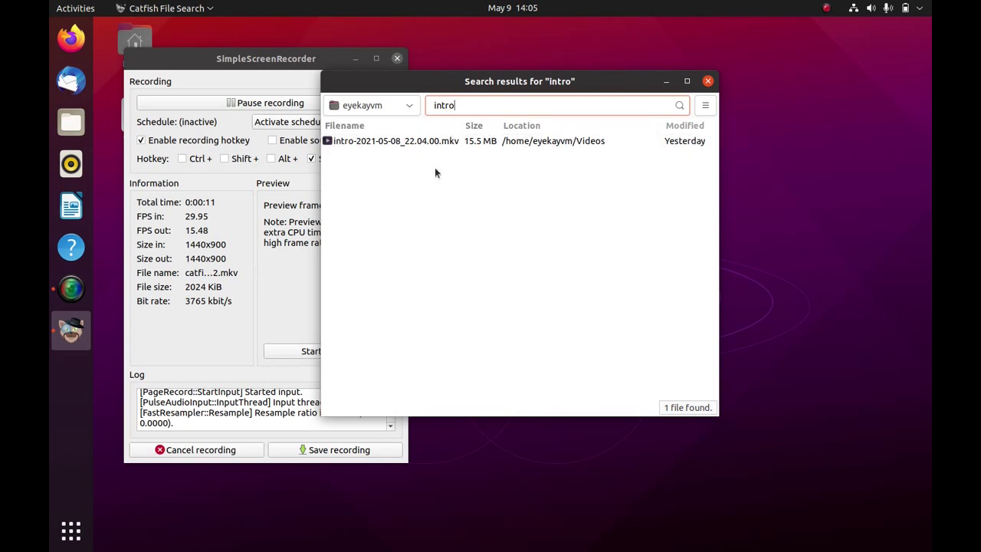
- Review Catfish's Preferences, search 'intro' again, then close the Catfish window
click(703, 105)
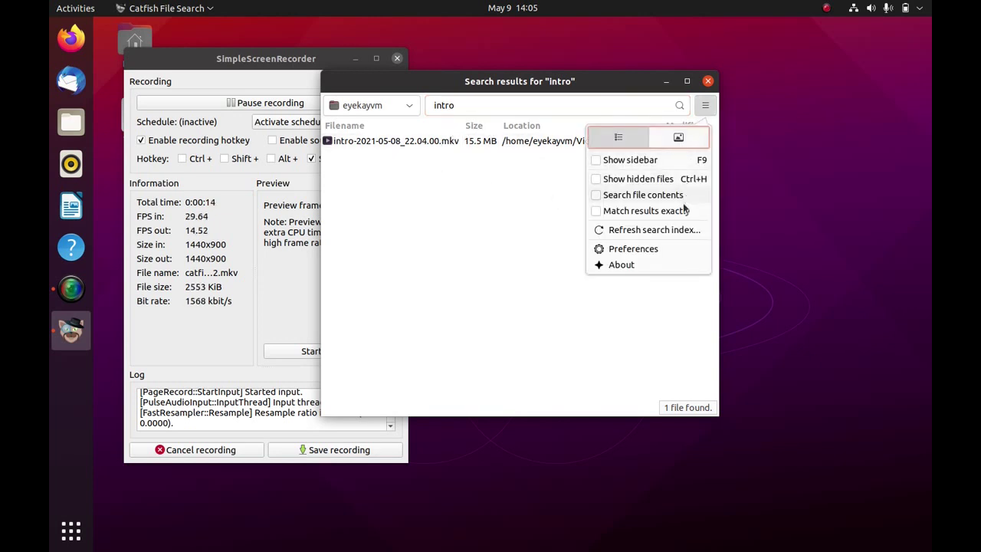
click(653, 249)
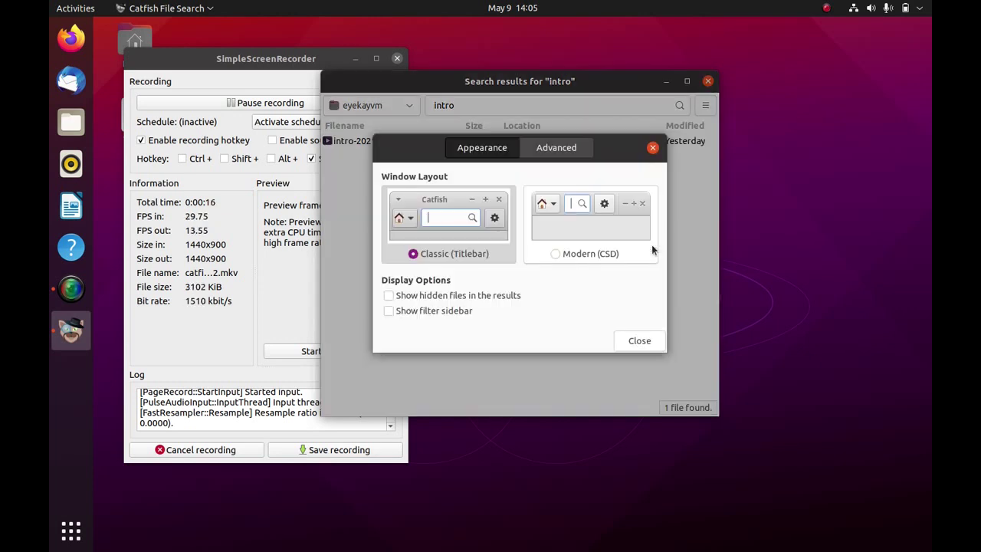
click(652, 147)
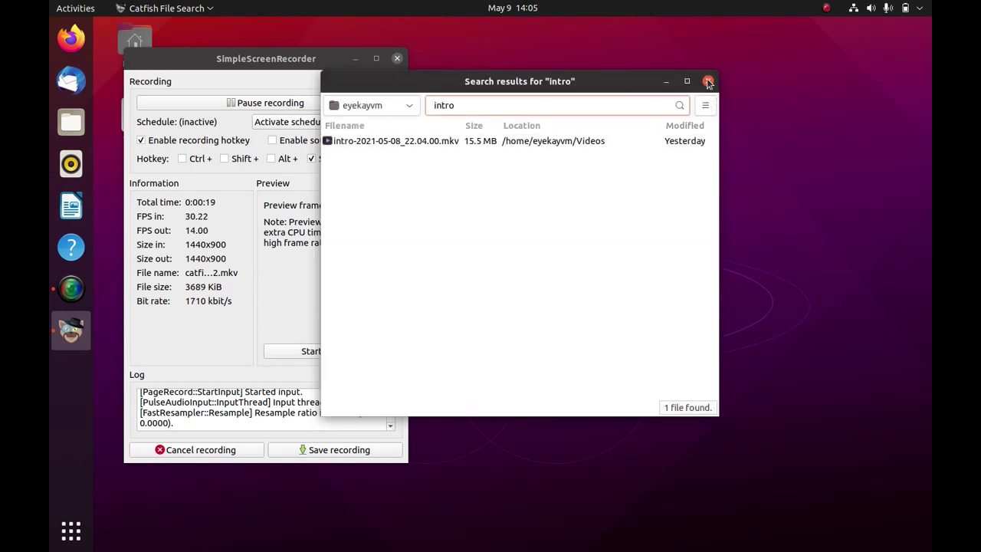
key(super)
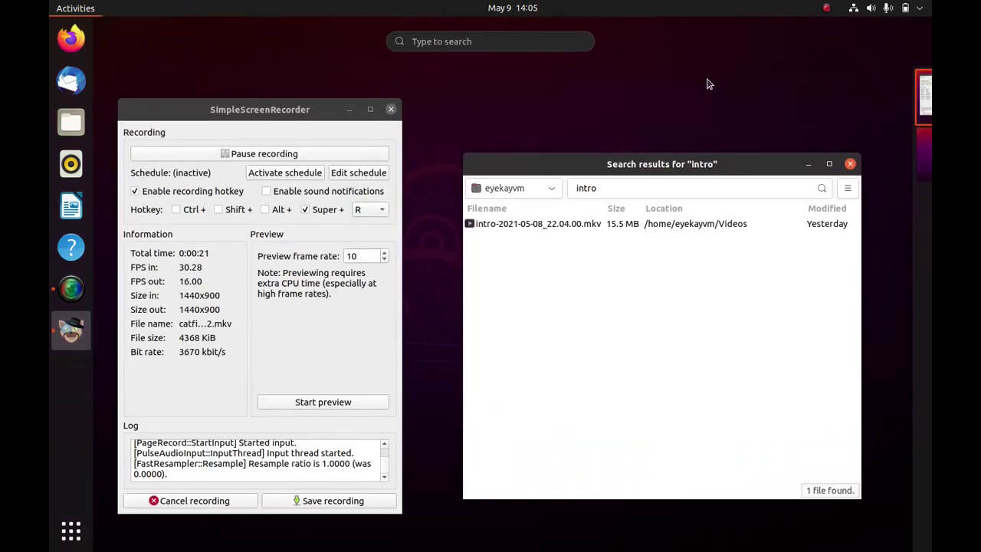
text(intro)
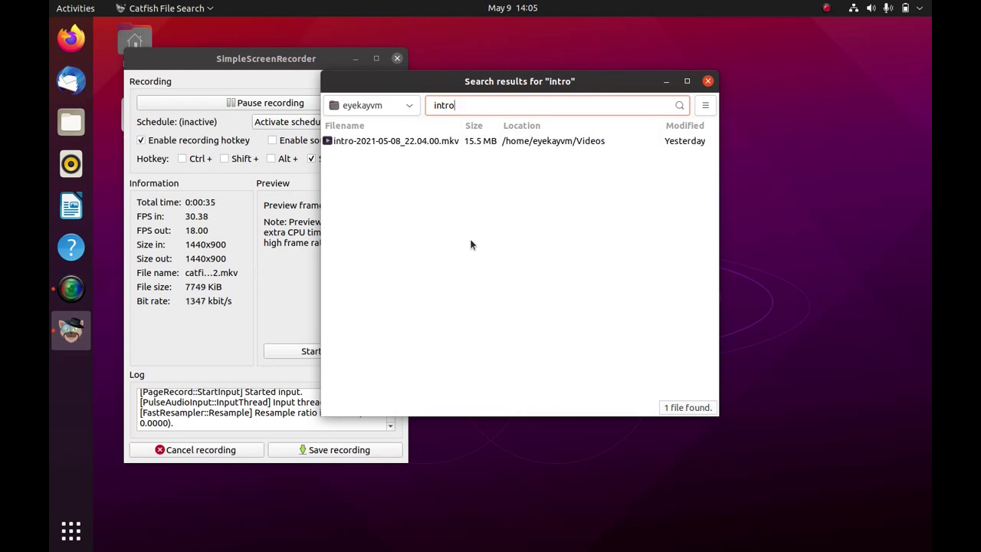
click(707, 82)
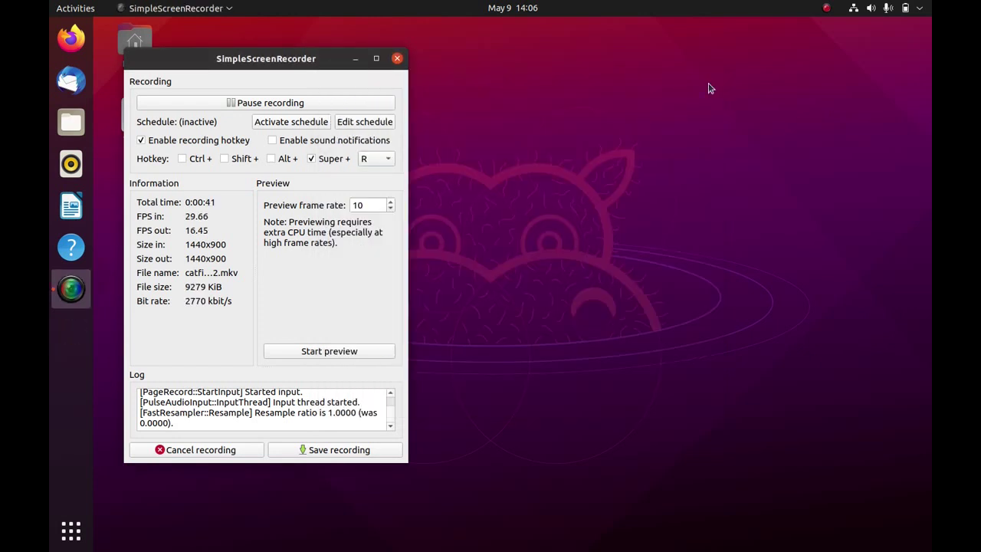
- Launch VLC media player from Activities and place its window beside the recorder
key(super)
text(vlc)
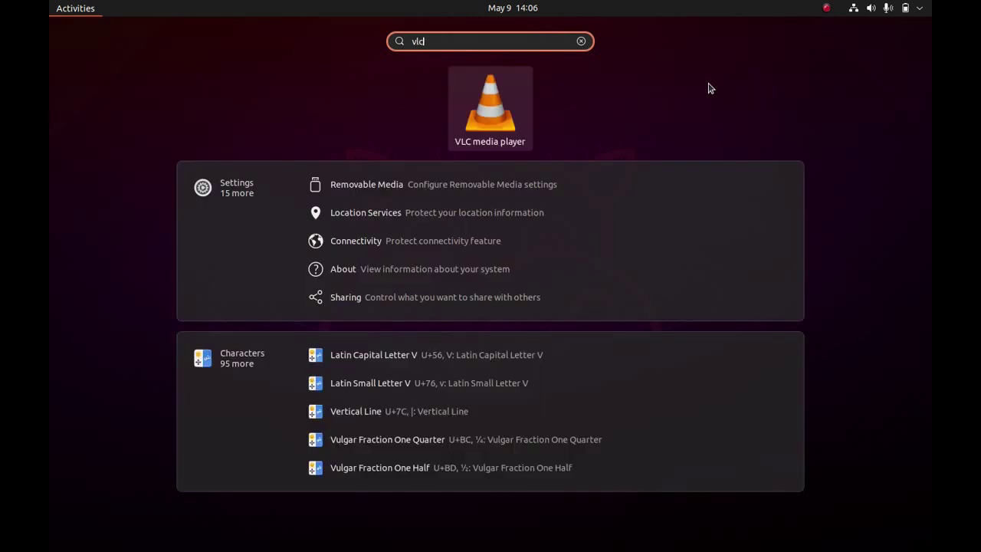
key(Return)
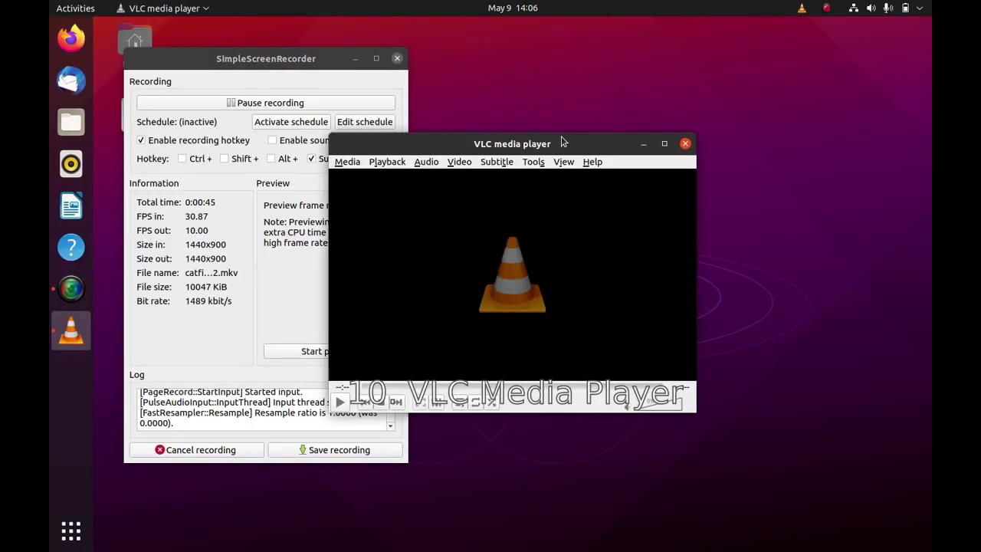
drag(542, 143, 630, 96)
- Browse VLC's Media, Audio, Subtitle and Help menus to confirm the player works
click(453, 177)
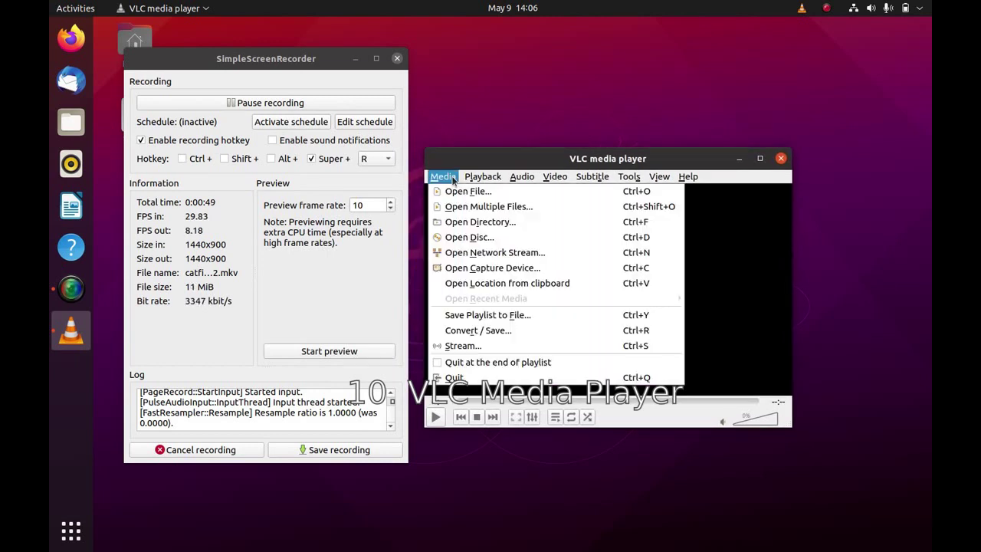
mouse_move(526, 185)
click(443, 177)
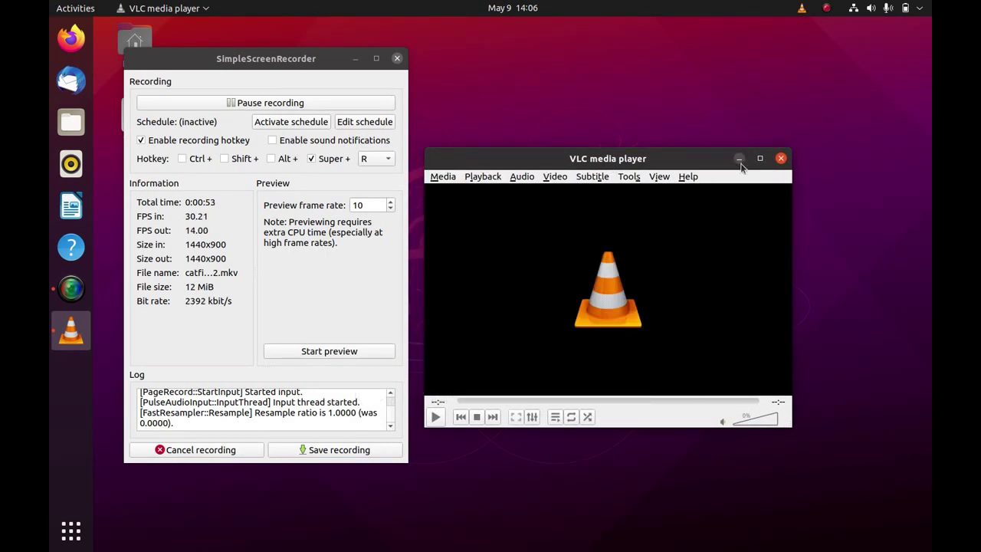
click(605, 176)
mouse_move(688, 177)
click(605, 246)
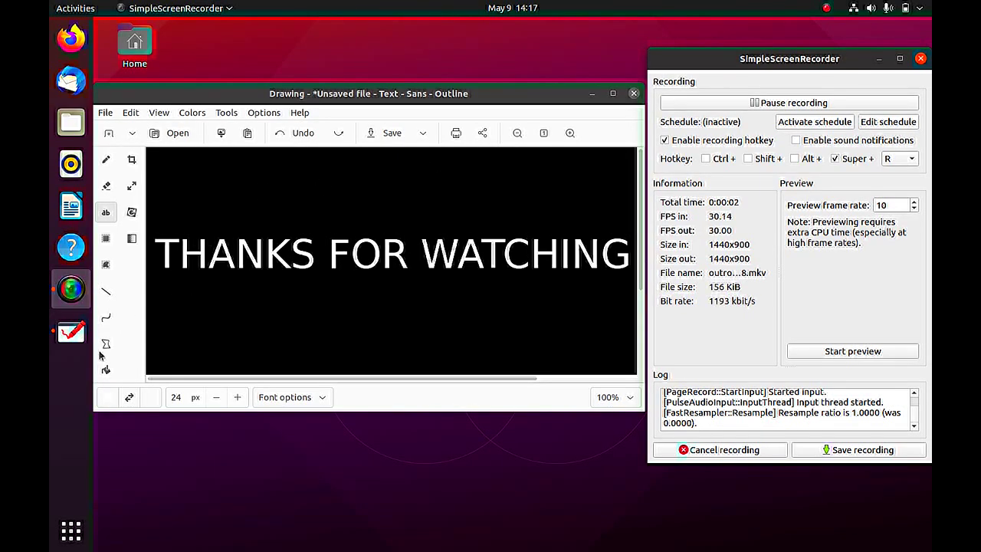
click(136, 115)
click(168, 262)
click(149, 106)
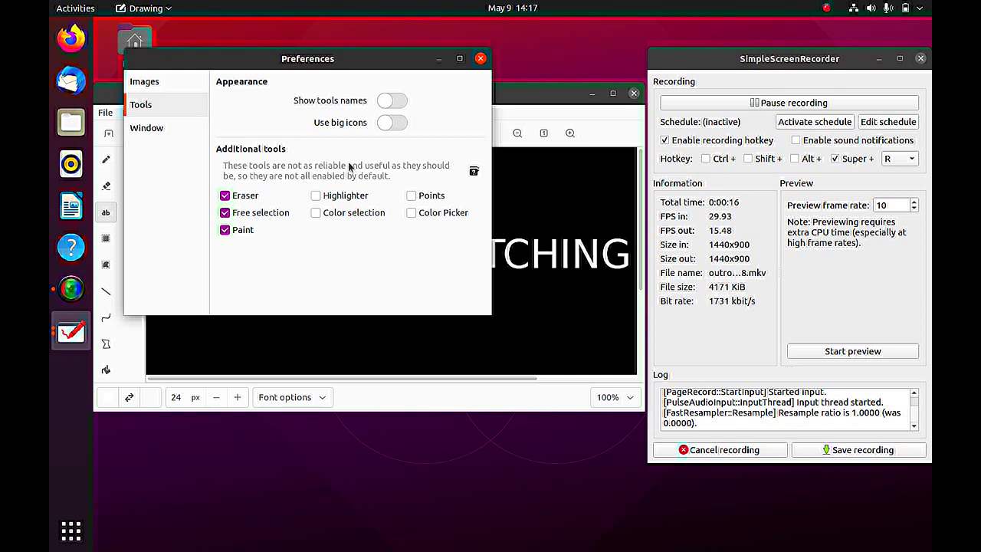
click(480, 59)
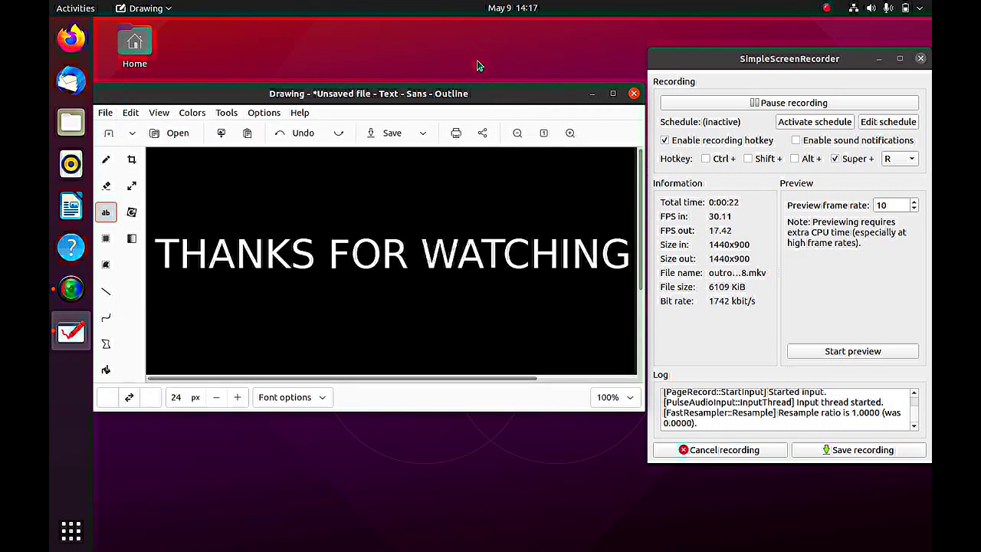